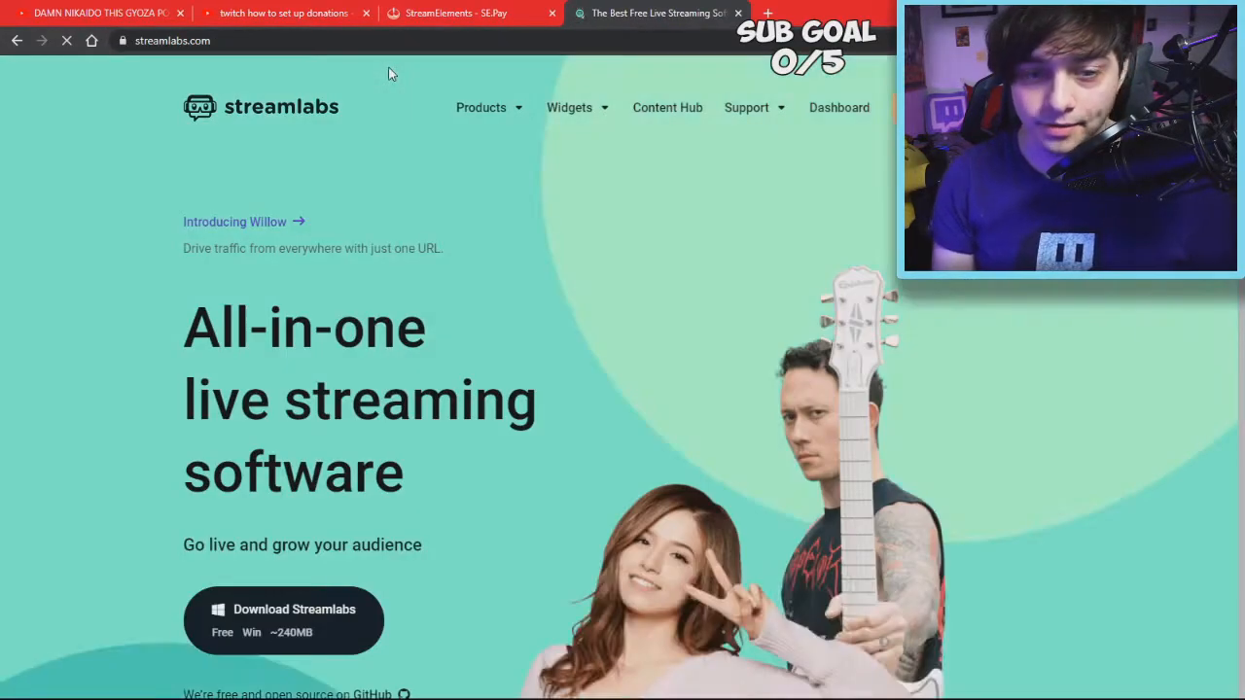
From the Streamlabs dashboard, open Donation Settings and confirm PayPal is listed as Connected
mouse_move(491, 115)
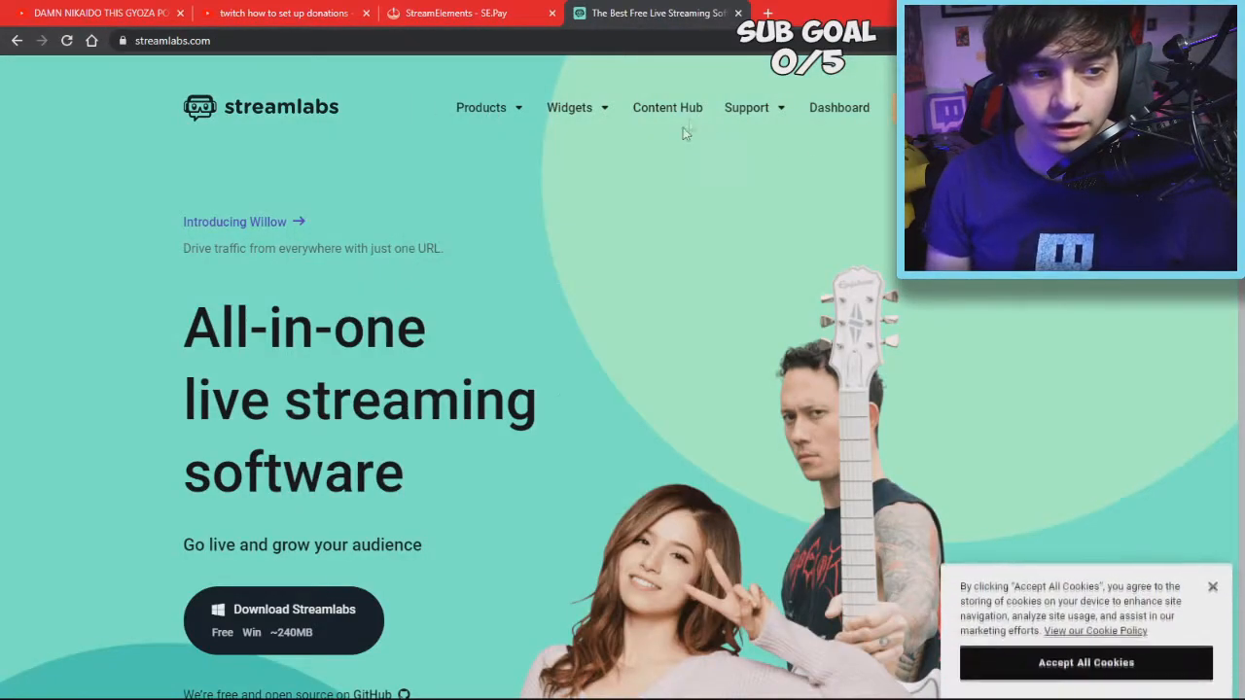
left_click(839, 109)
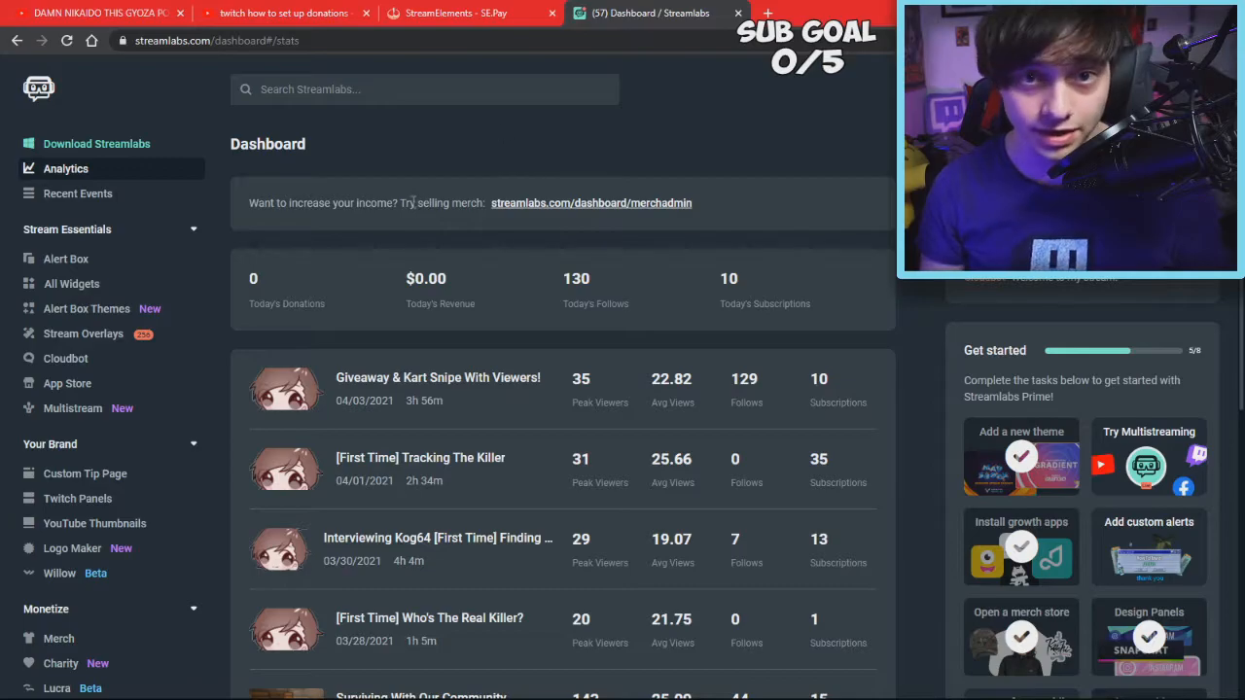
scroll(97, 311, "down", 1)
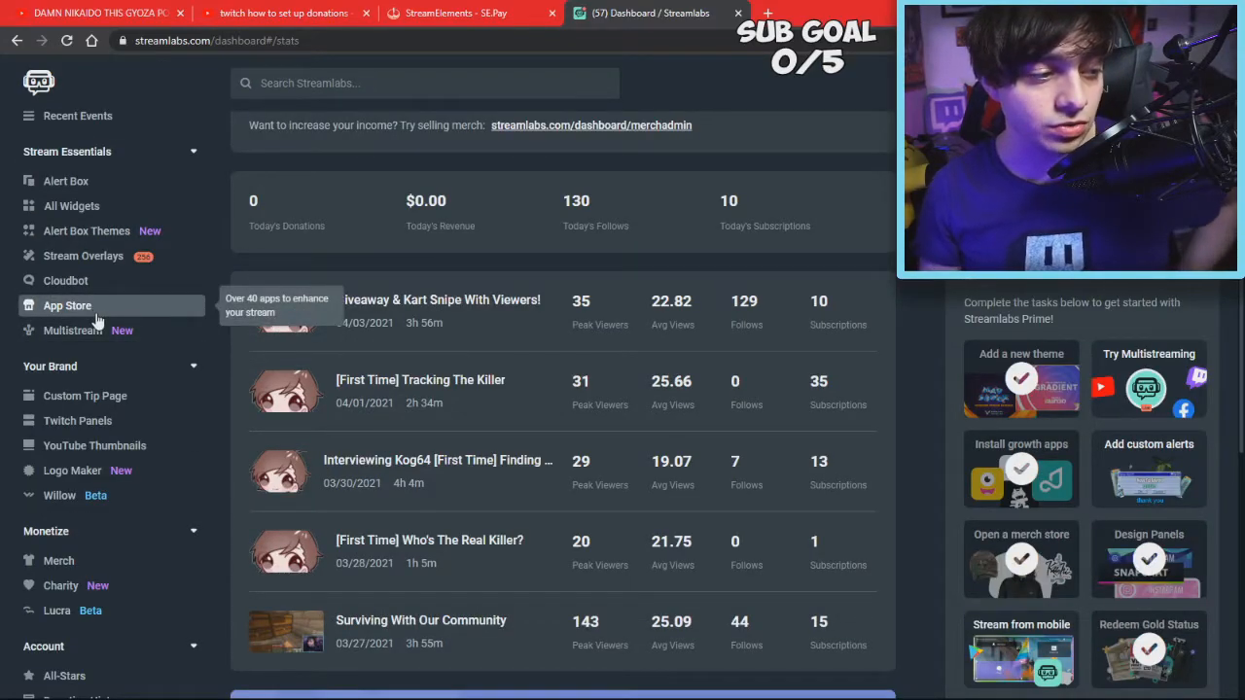
scroll(96, 317, "down", 2)
scroll(129, 460, "down", 2)
left_click(87, 439)
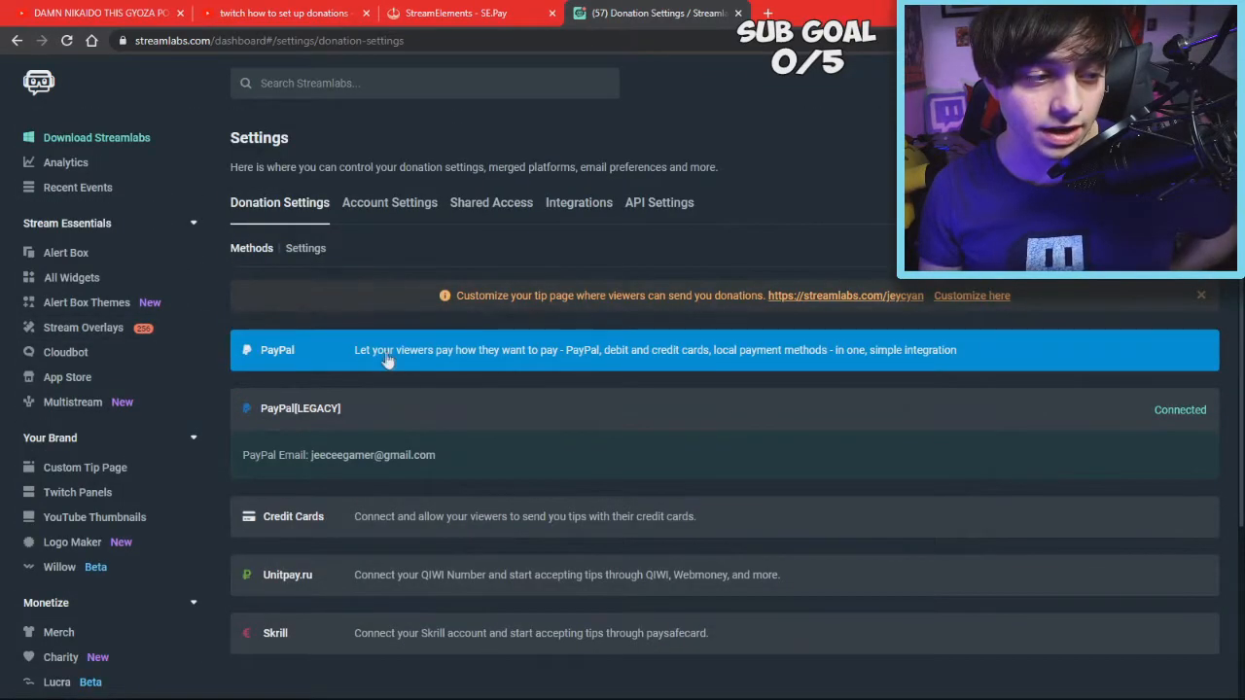
scroll(408, 331, "down", 1)
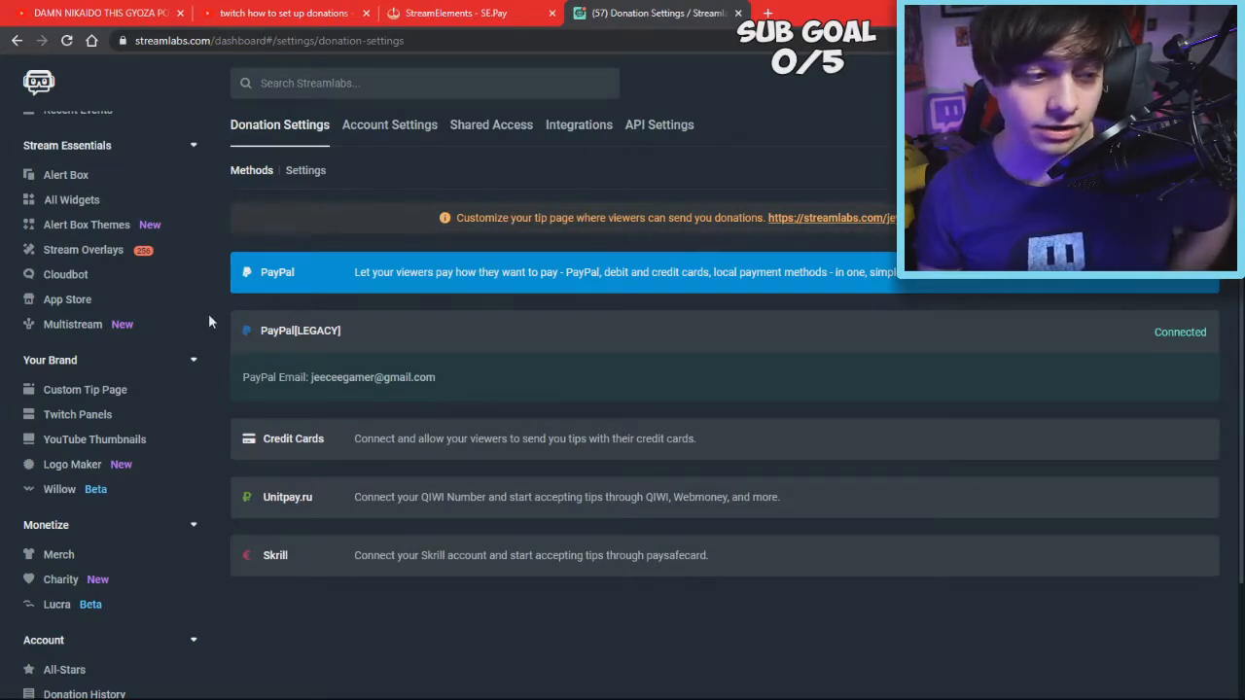
scroll(69, 311, "up", 1)
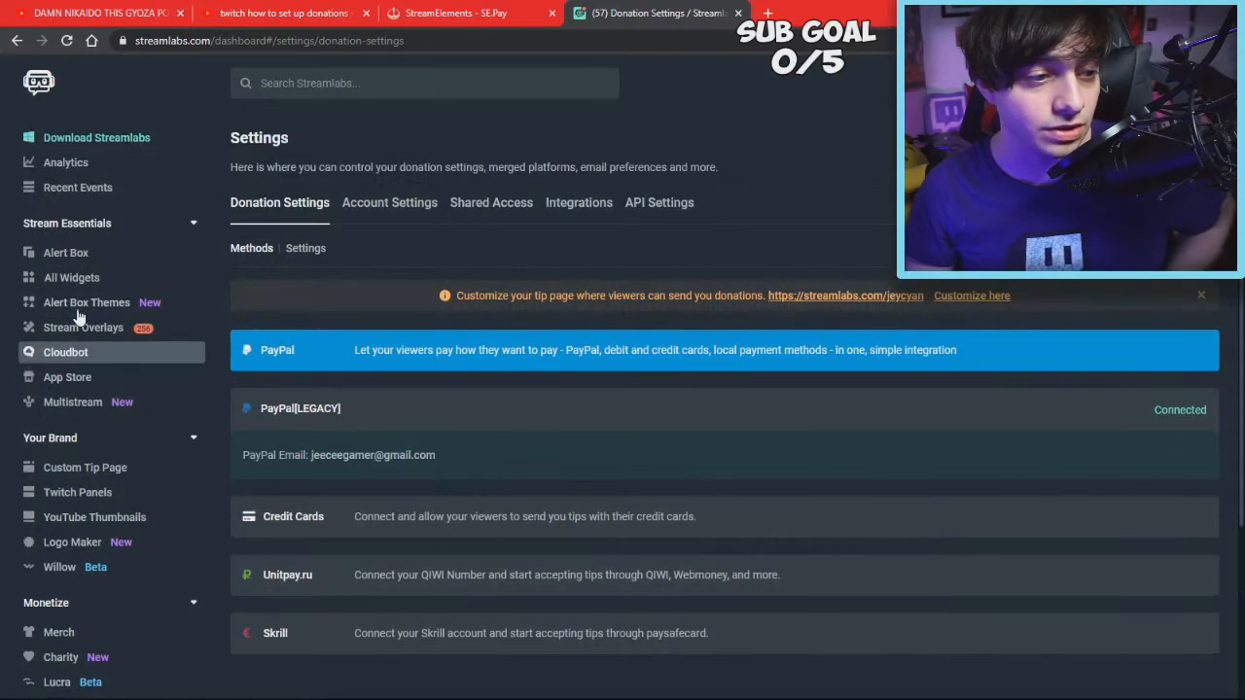
Open the Alert Box widget settings and show the Donations tab
left_click(81, 258)
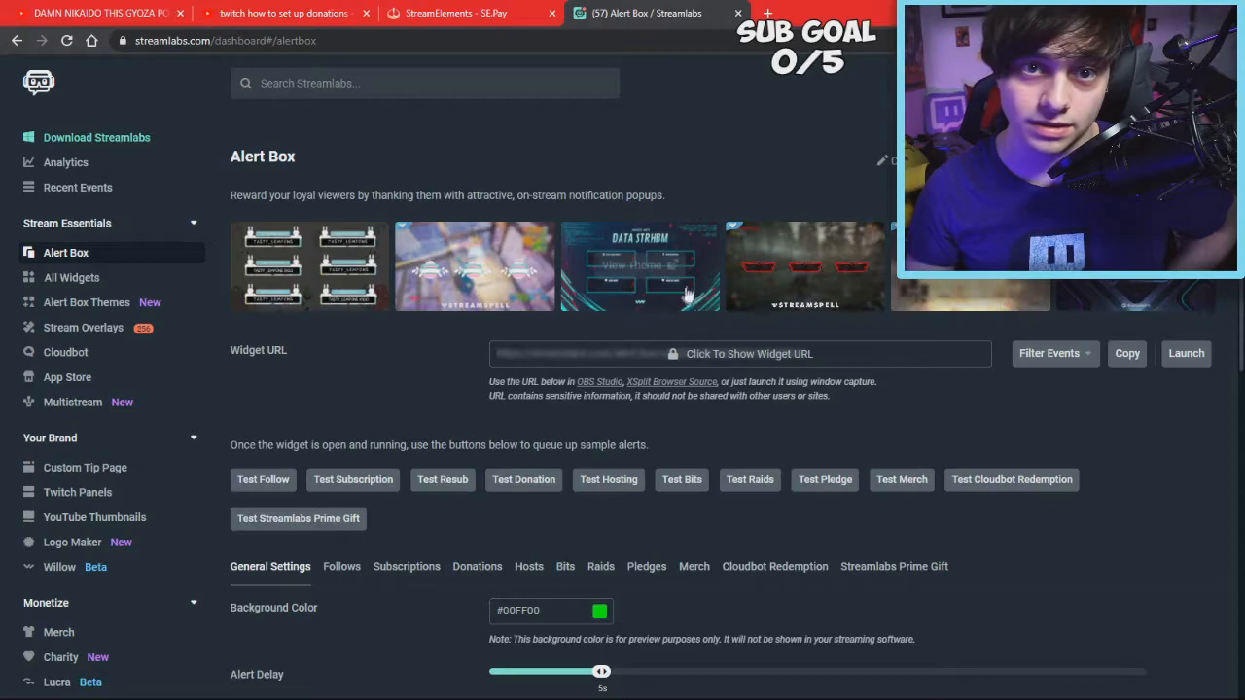
scroll(628, 358, "down", 1)
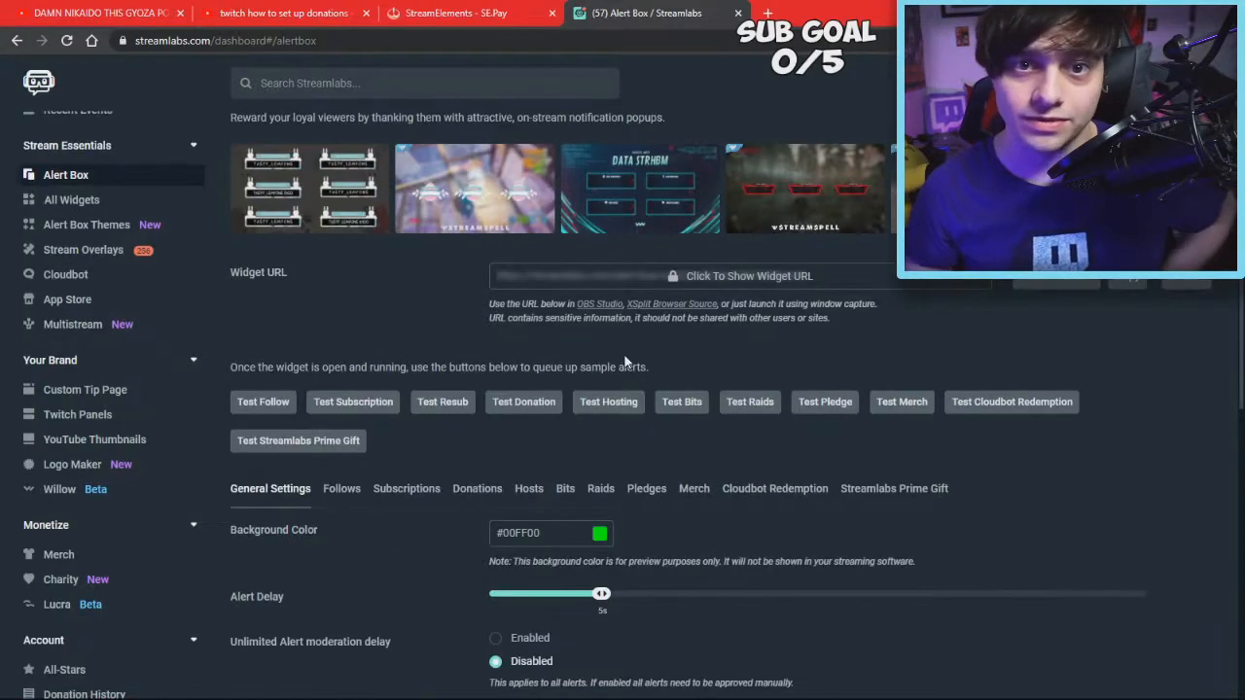
scroll(607, 292, "down", 2)
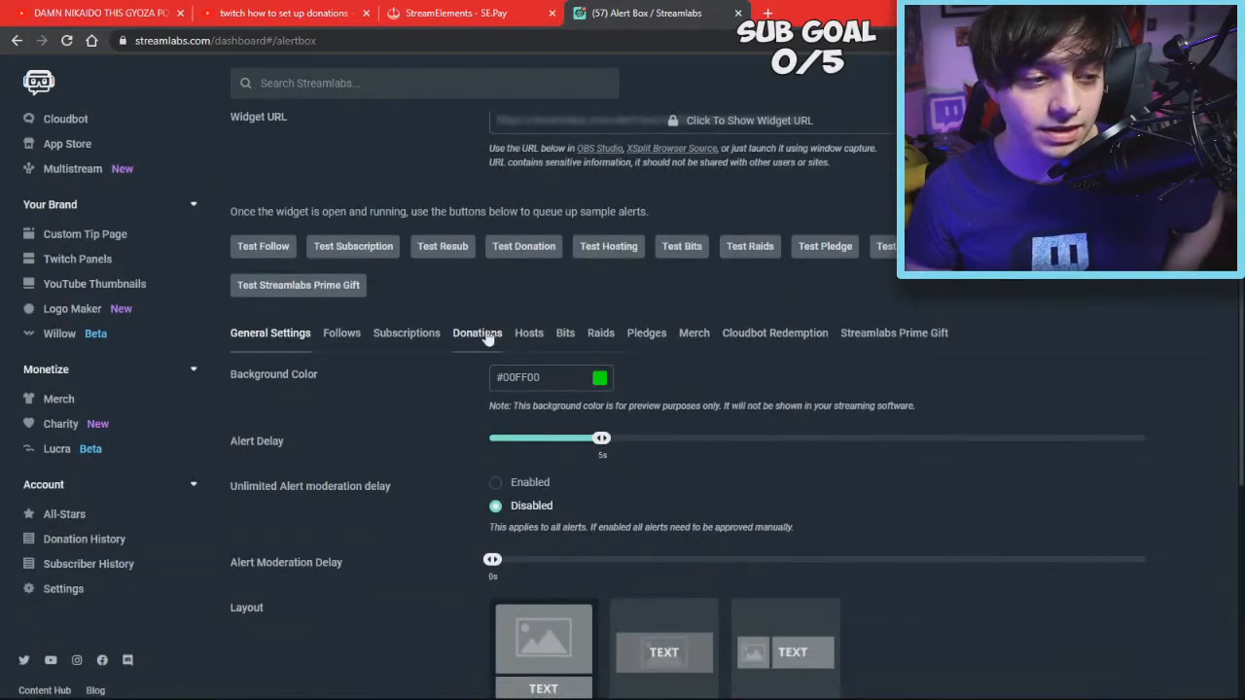
left_click(480, 336)
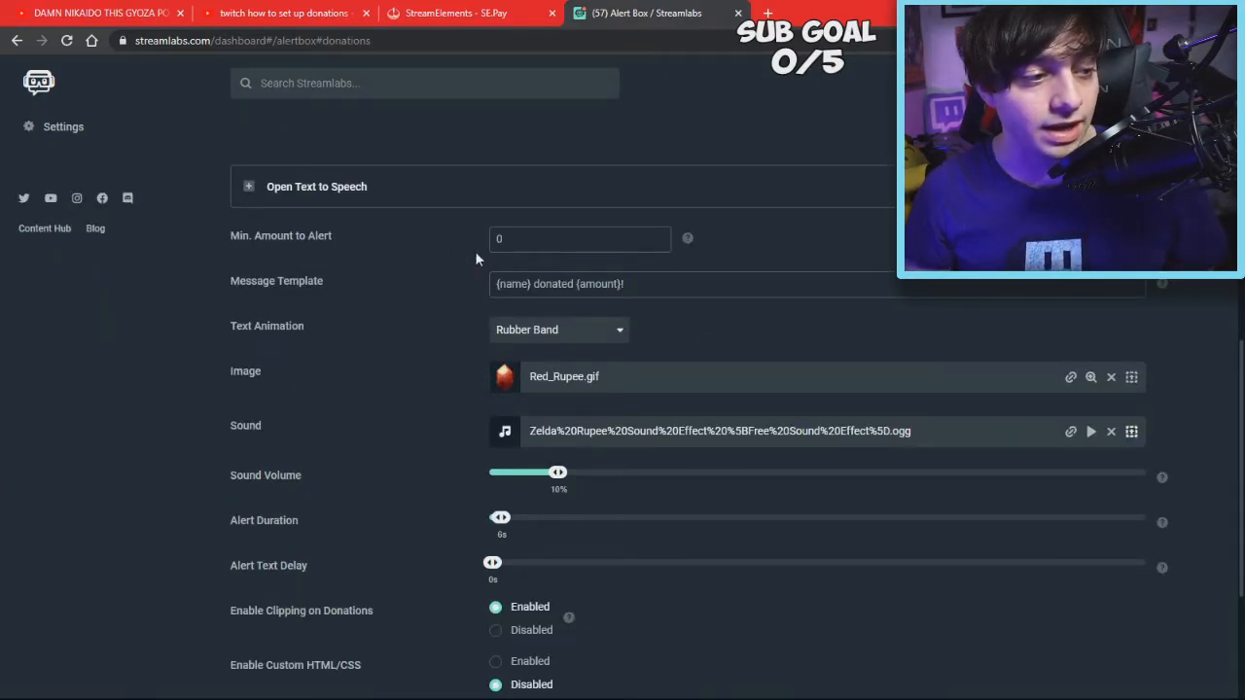
scroll(457, 255, "up", 1)
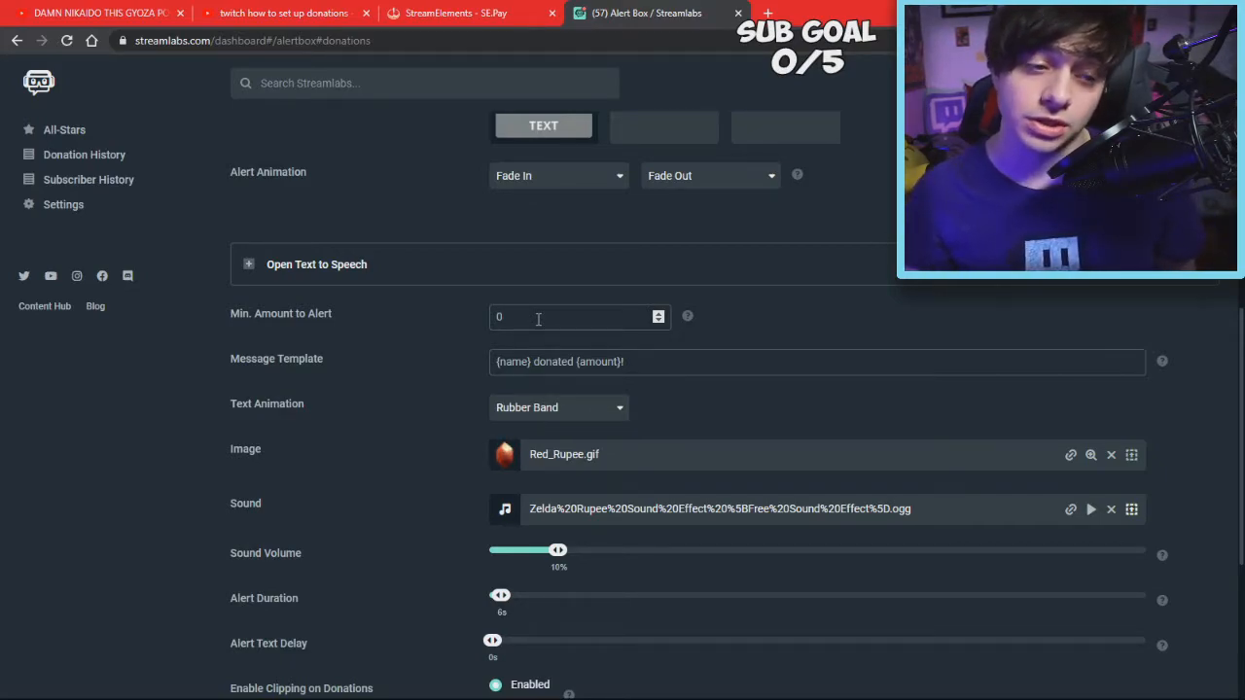
Keep the Rubber Band text animation and open the Image link dialog
scroll(571, 226, "down", 2)
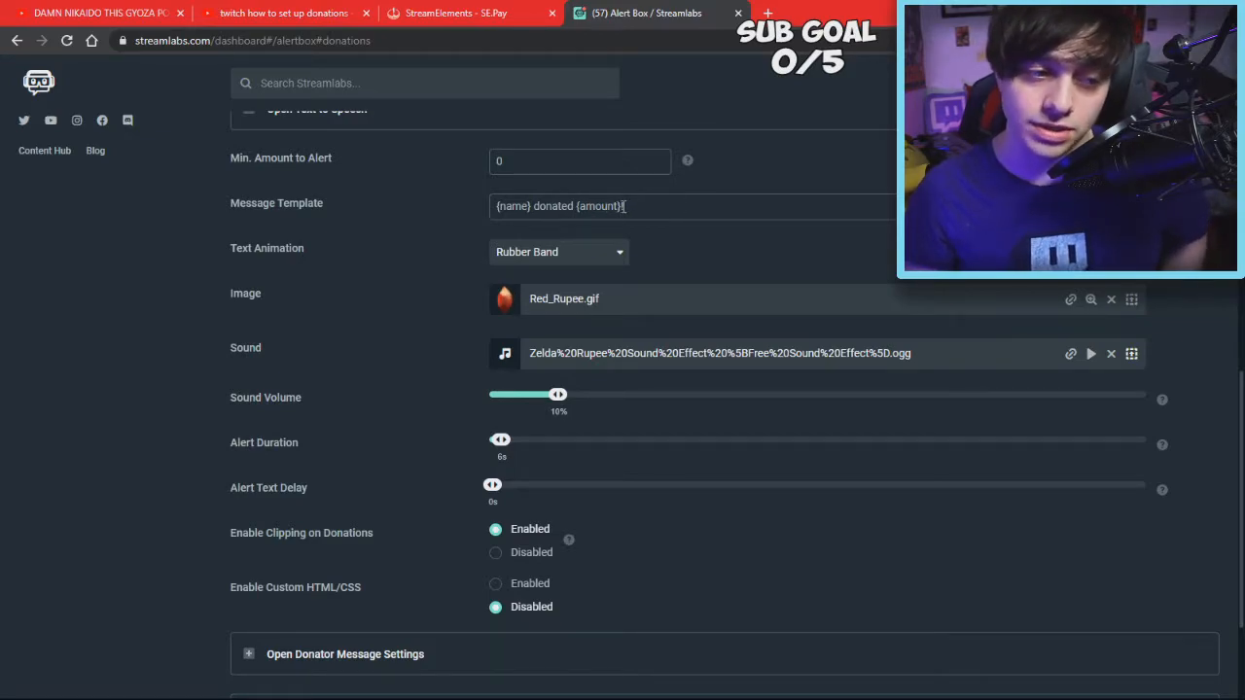
scroll(583, 200, "down", 1)
left_click(530, 179)
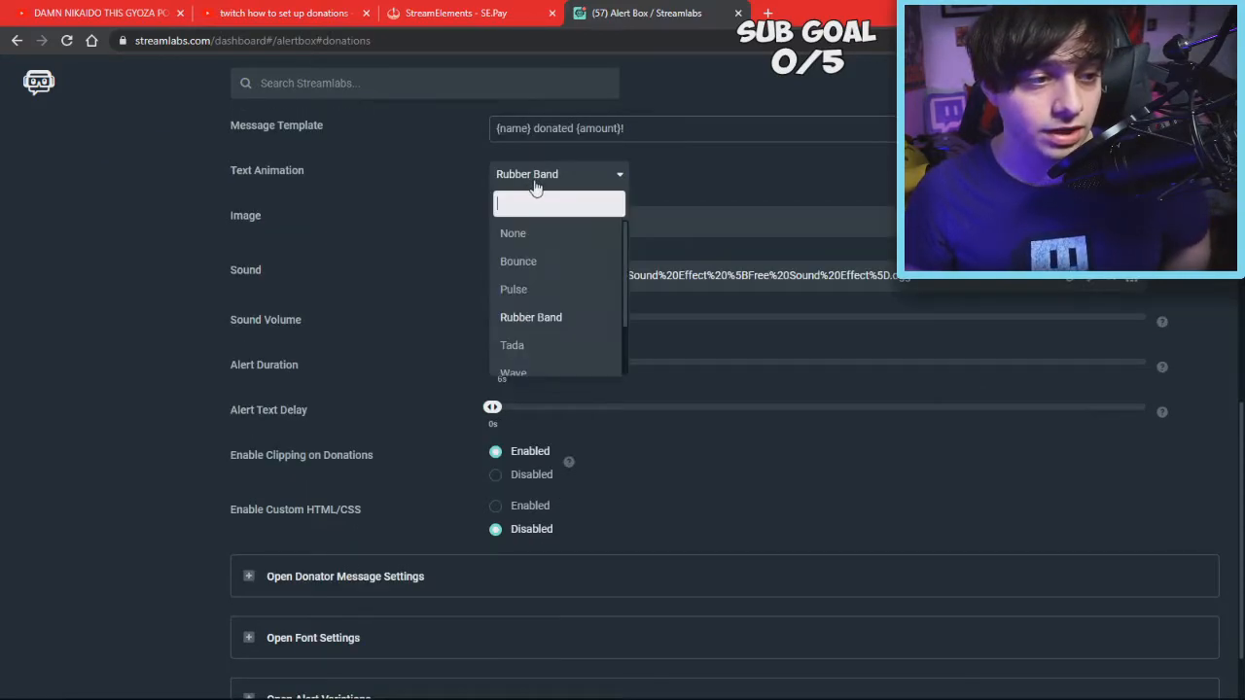
left_click(457, 193)
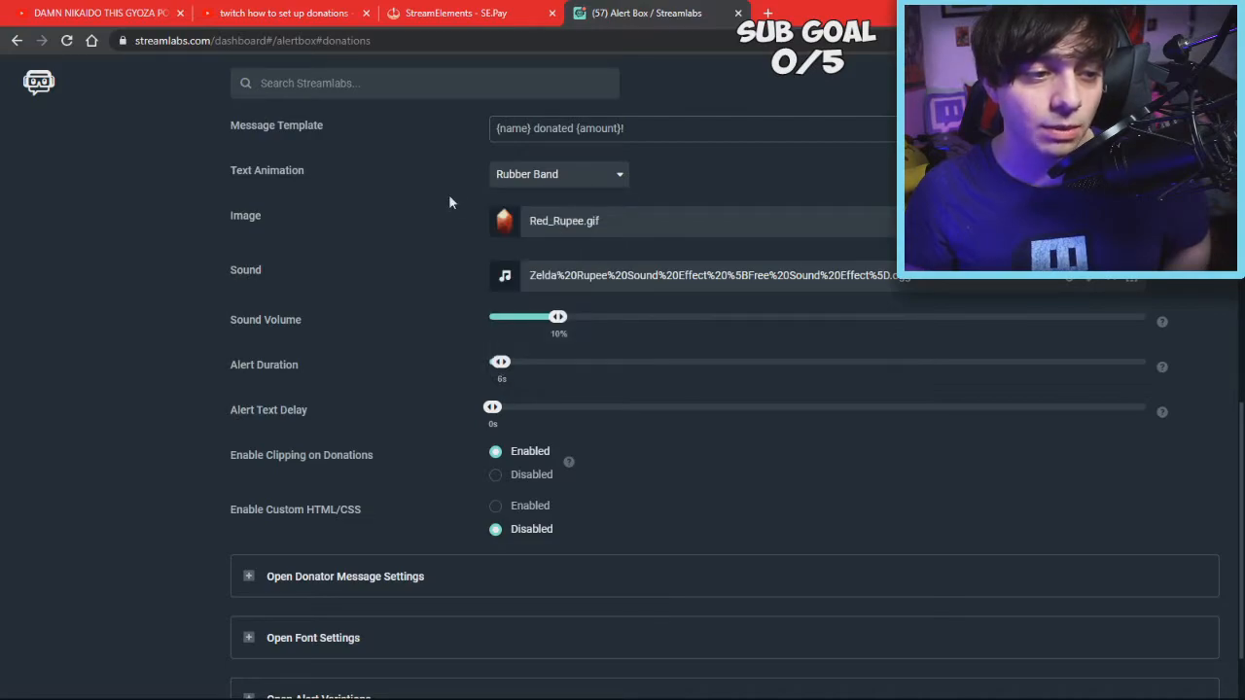
scroll(585, 200, "down", 1)
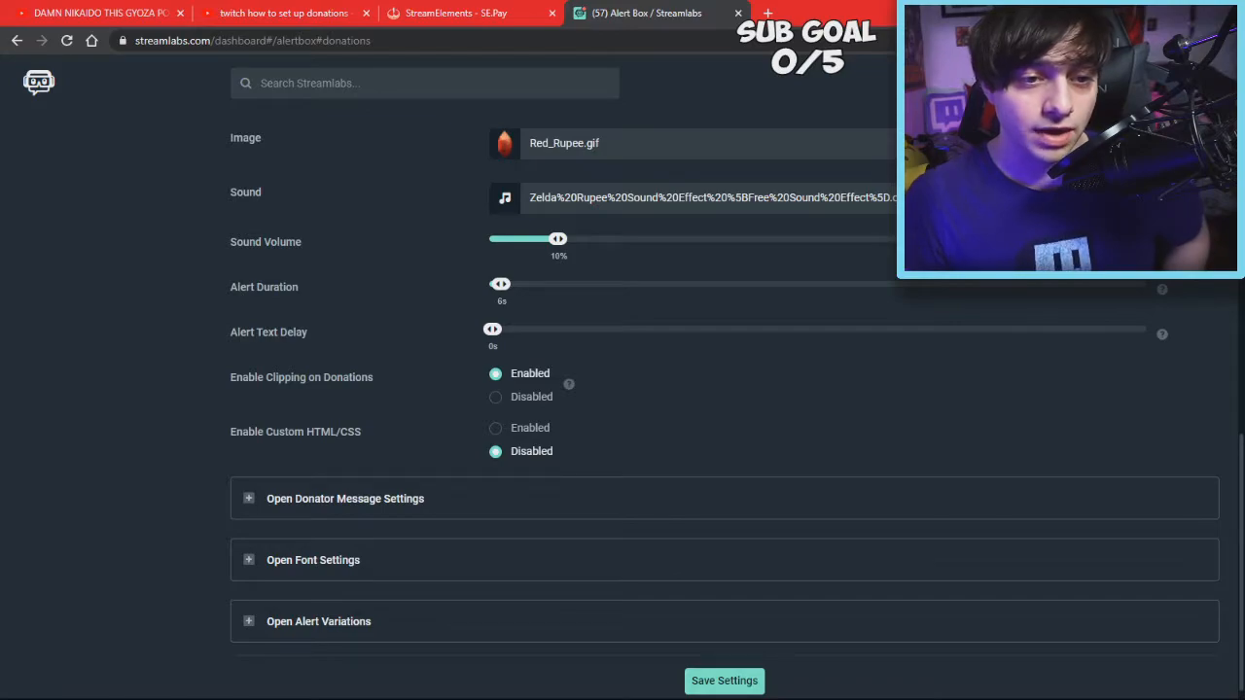
left_click(1157, 143)
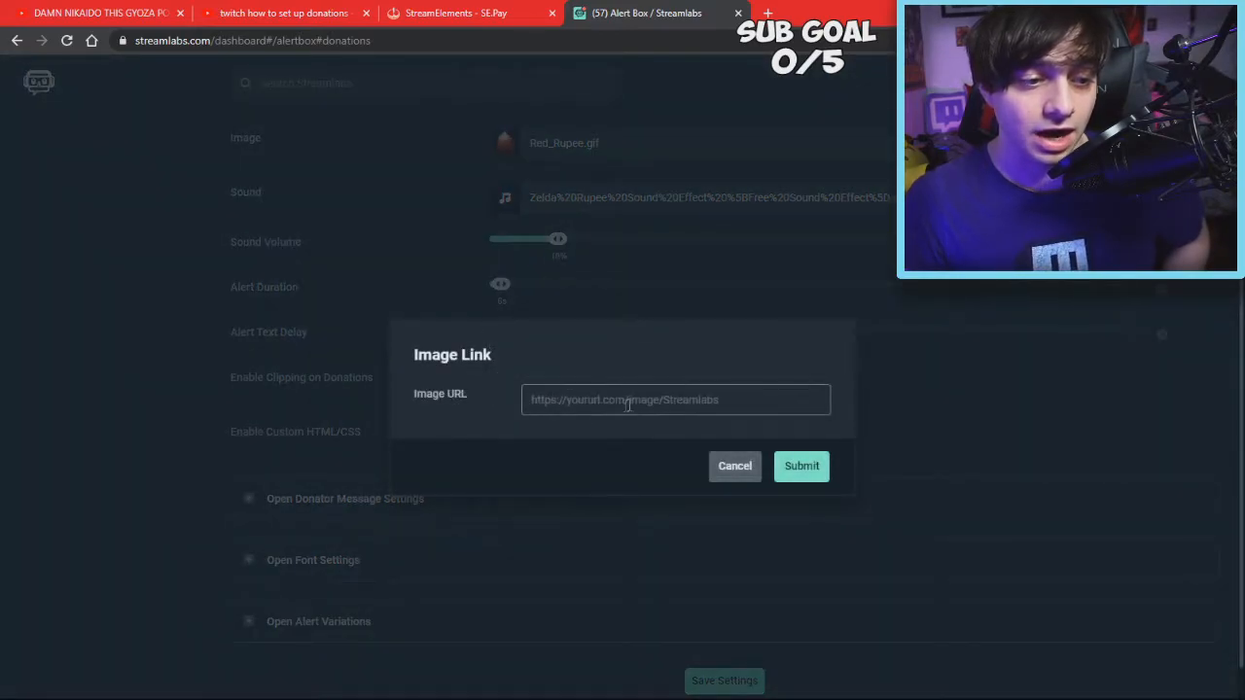
Browse the uploaded alert images and keep Red_Rupee.gif as the donation image
left_click(698, 185)
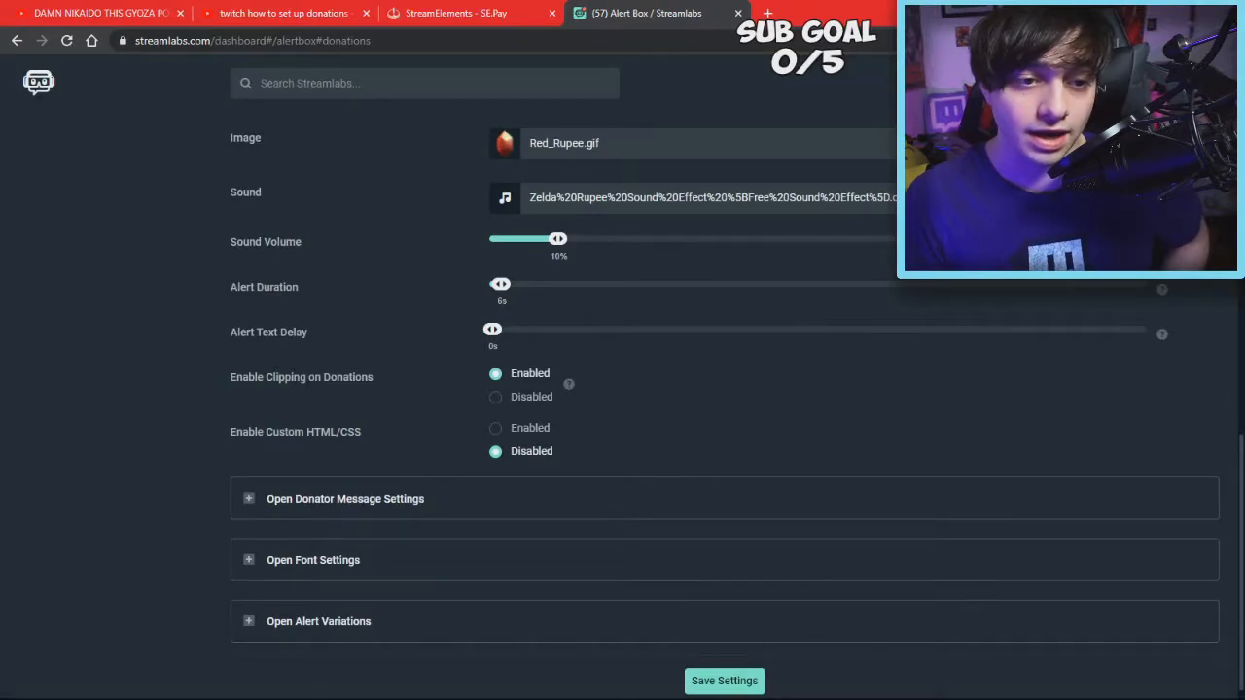
left_click(504, 143)
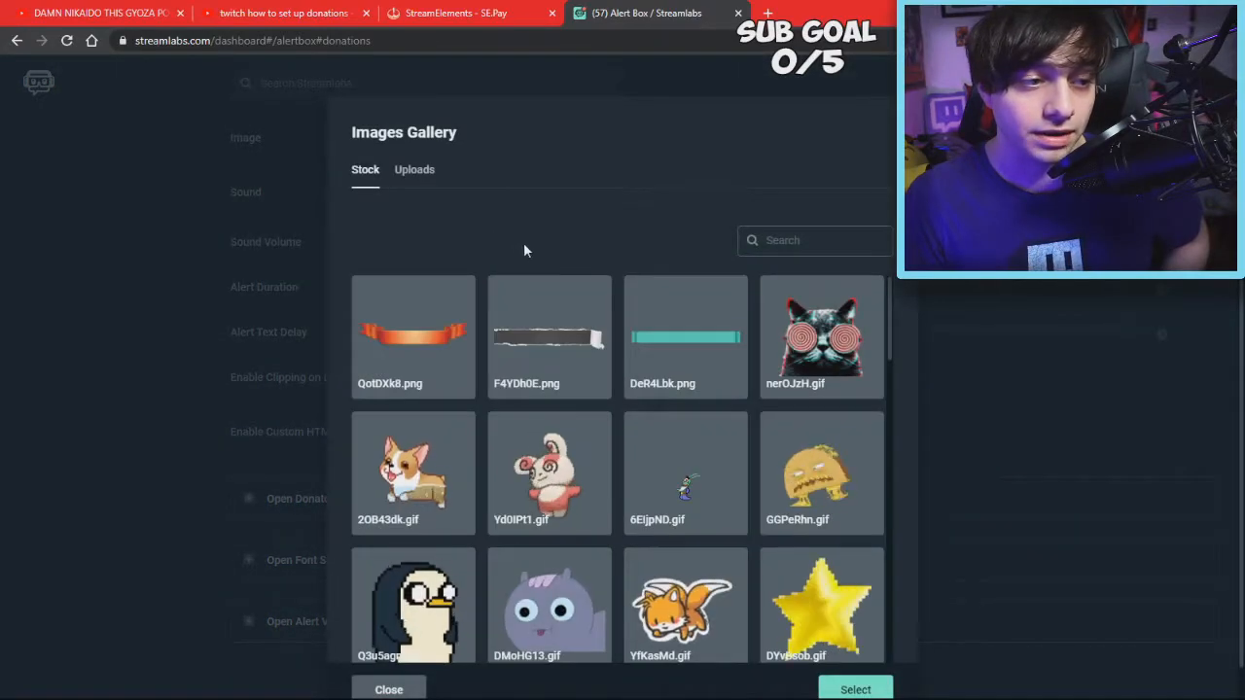
scroll(516, 403, "down", 2)
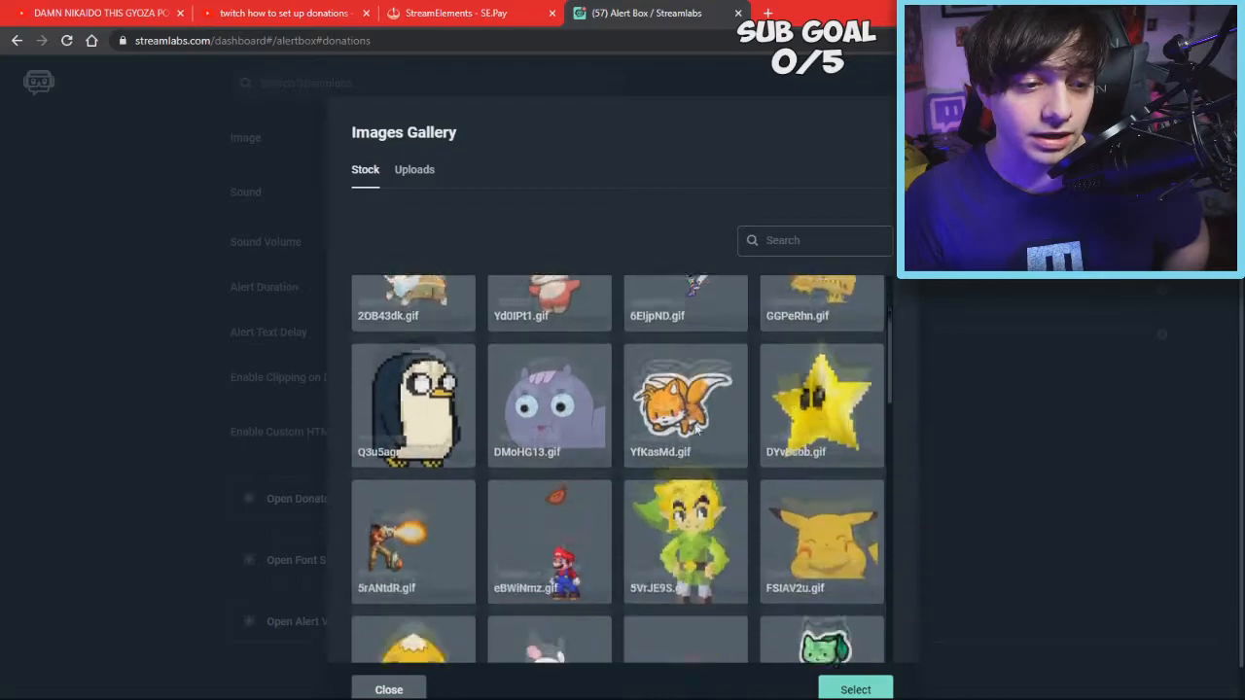
scroll(619, 350, "up", 2)
left_click(416, 170)
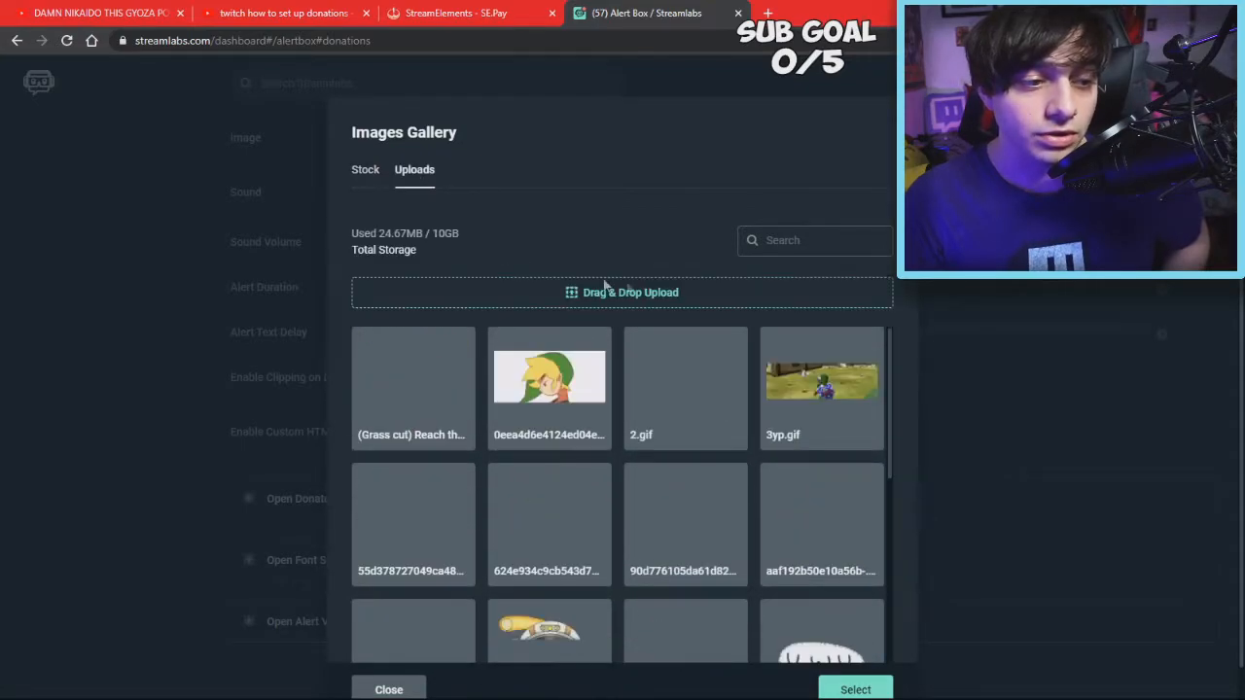
scroll(661, 408, "down", 2)
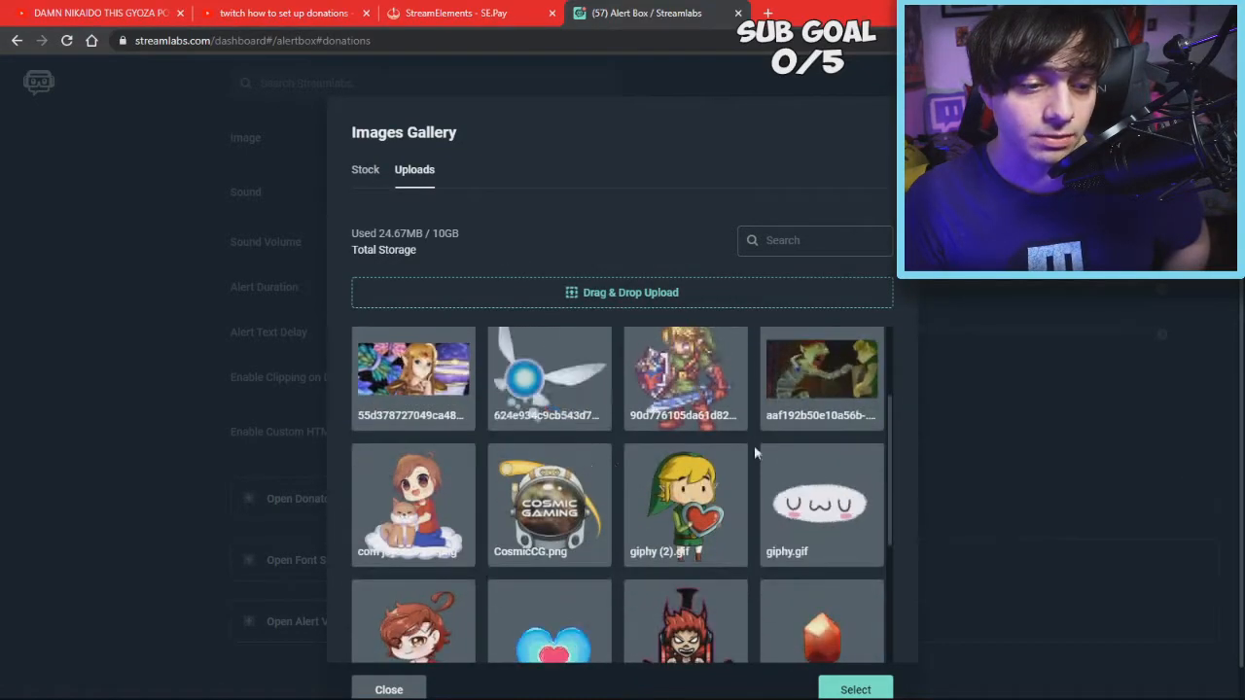
scroll(754, 445, "down", 2)
scroll(623, 487, "up", 4)
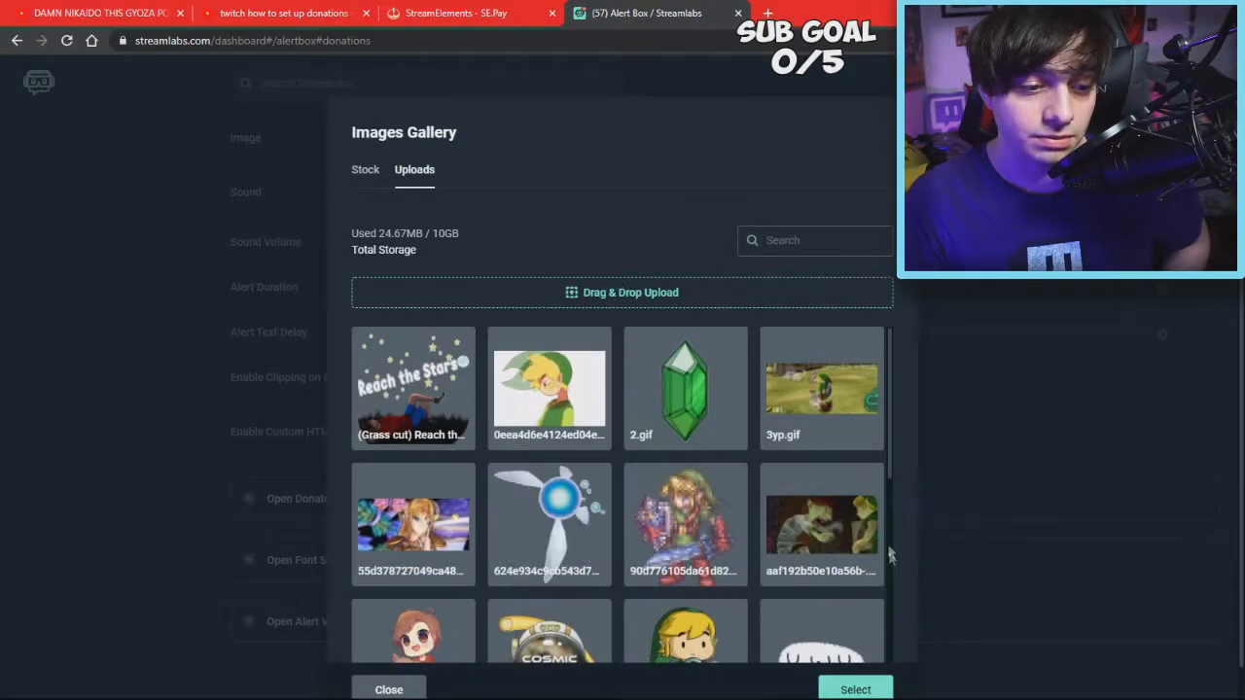
left_click(1072, 323)
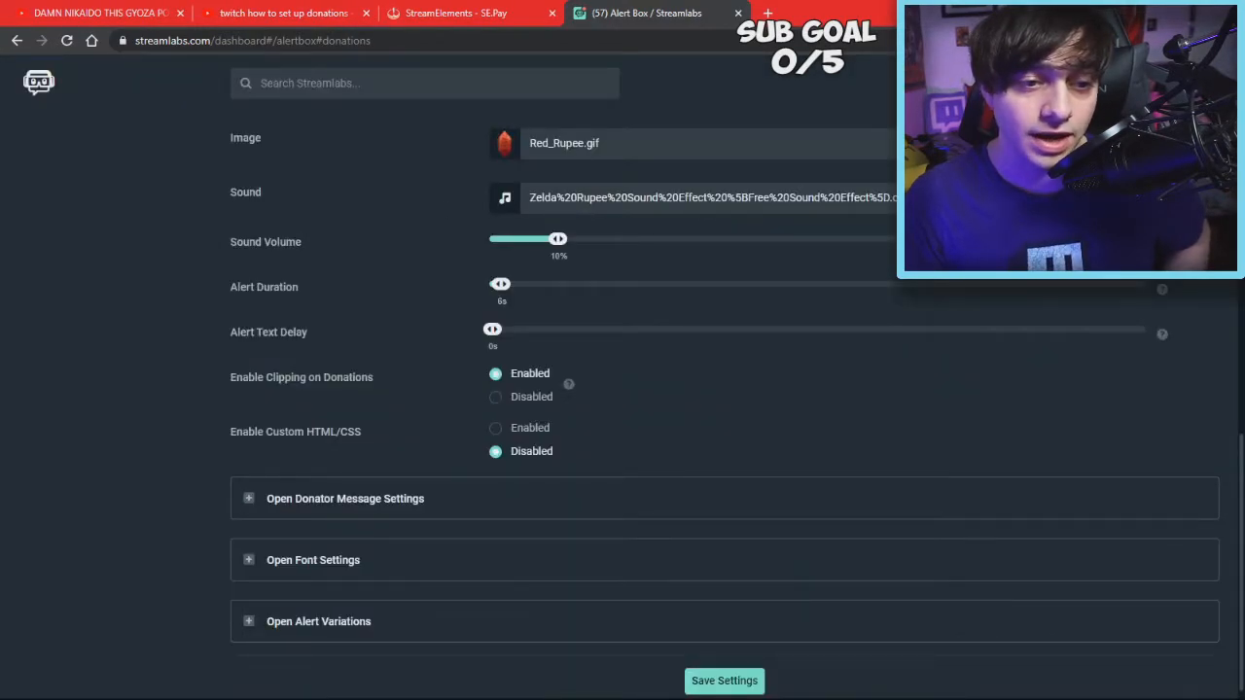
Browse stock and uploaded alert sounds, keeping the Zelda rupee sound
left_click(1109, 197)
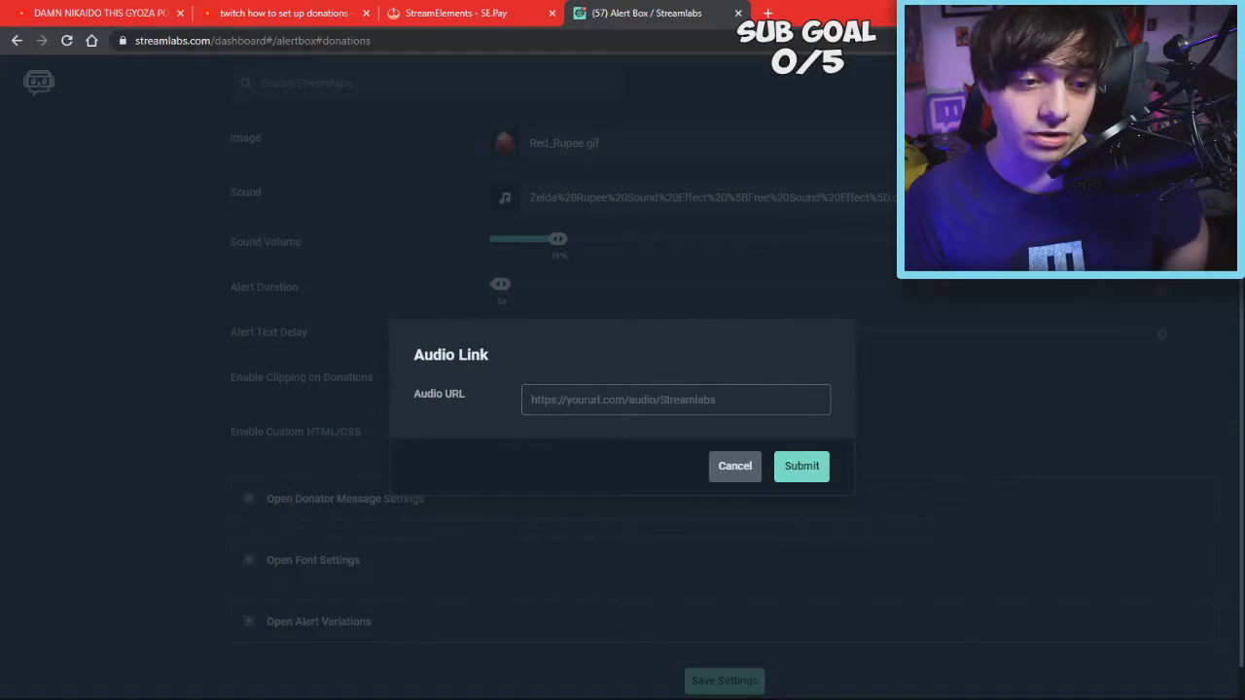
left_click(1070, 204)
left_click(1060, 198)
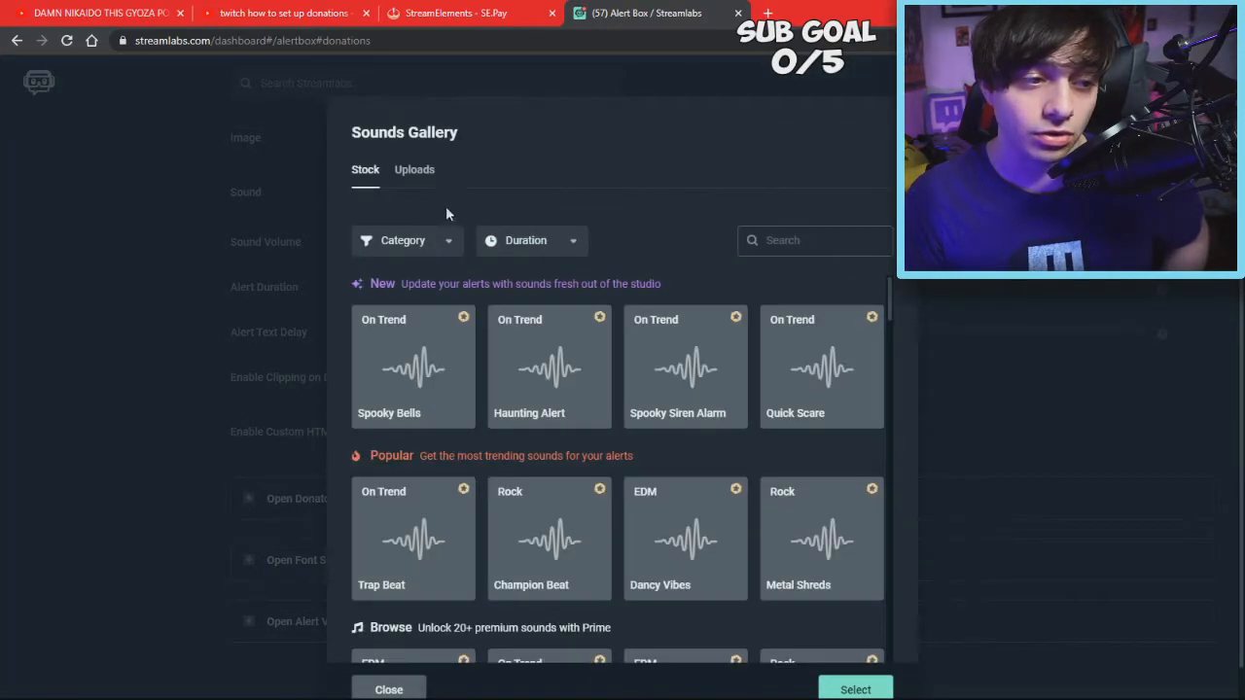
left_click(415, 174)
left_click(365, 175)
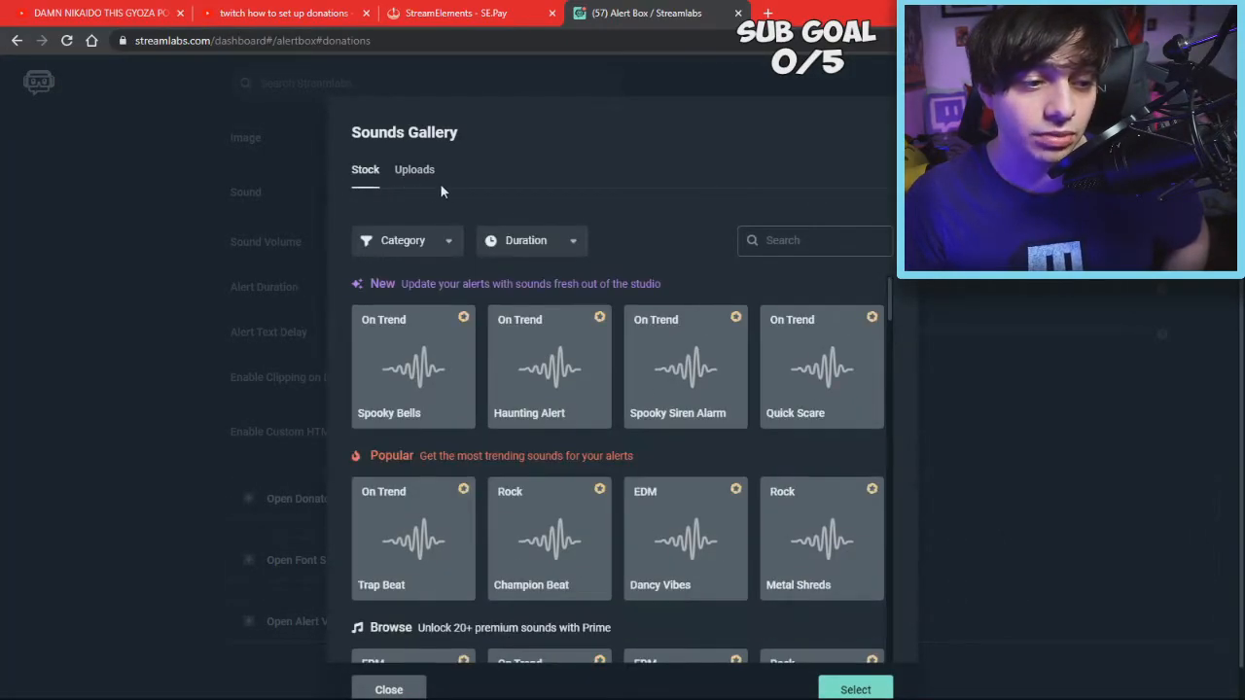
scroll(589, 457, "down", 1)
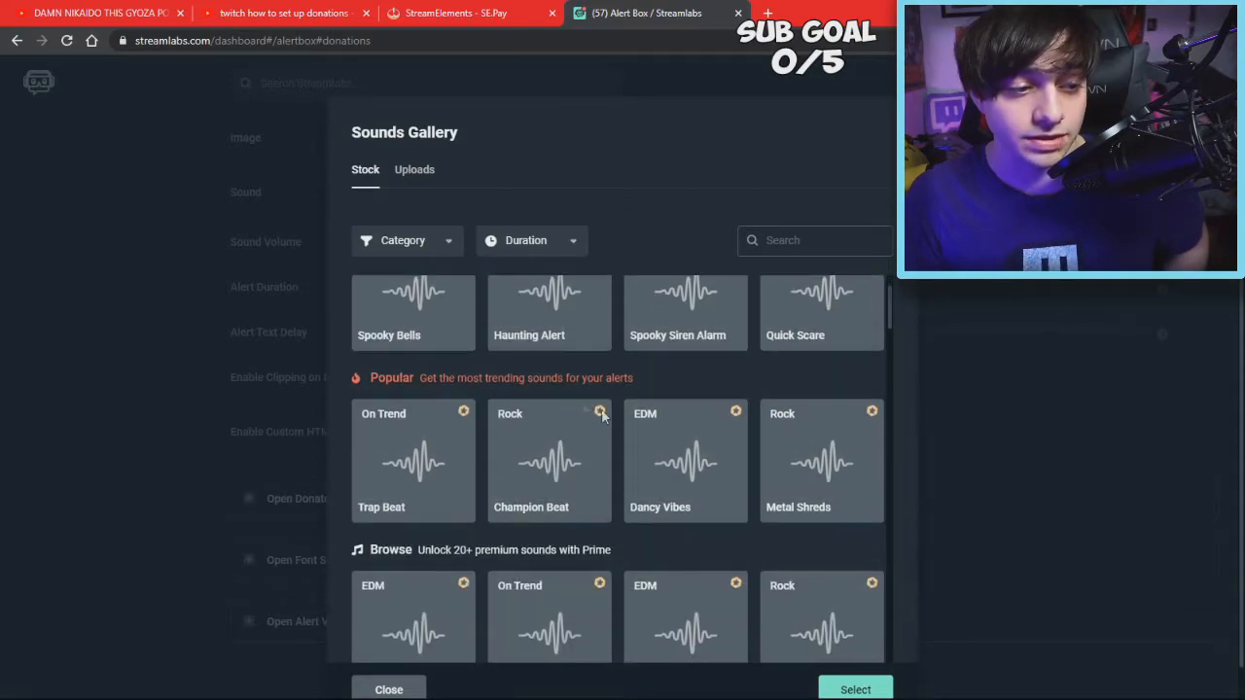
scroll(651, 414, "down", 2)
scroll(648, 417, "down", 1)
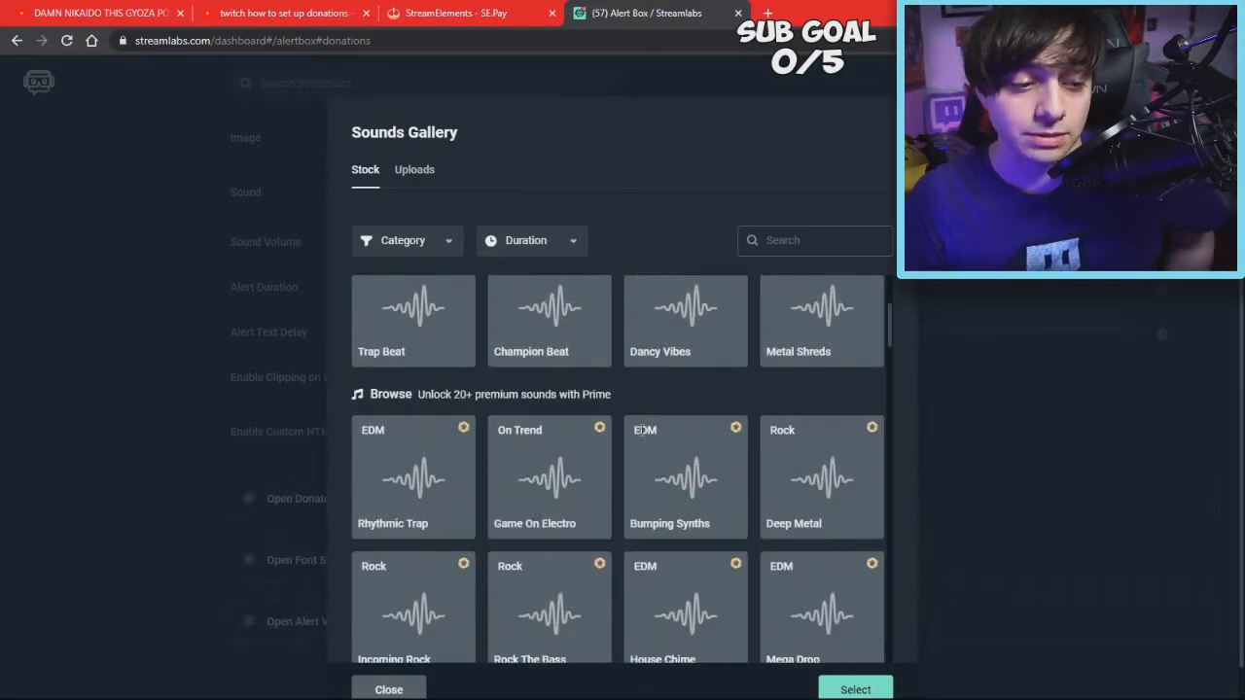
scroll(566, 381, "up", 4)
left_click(413, 178)
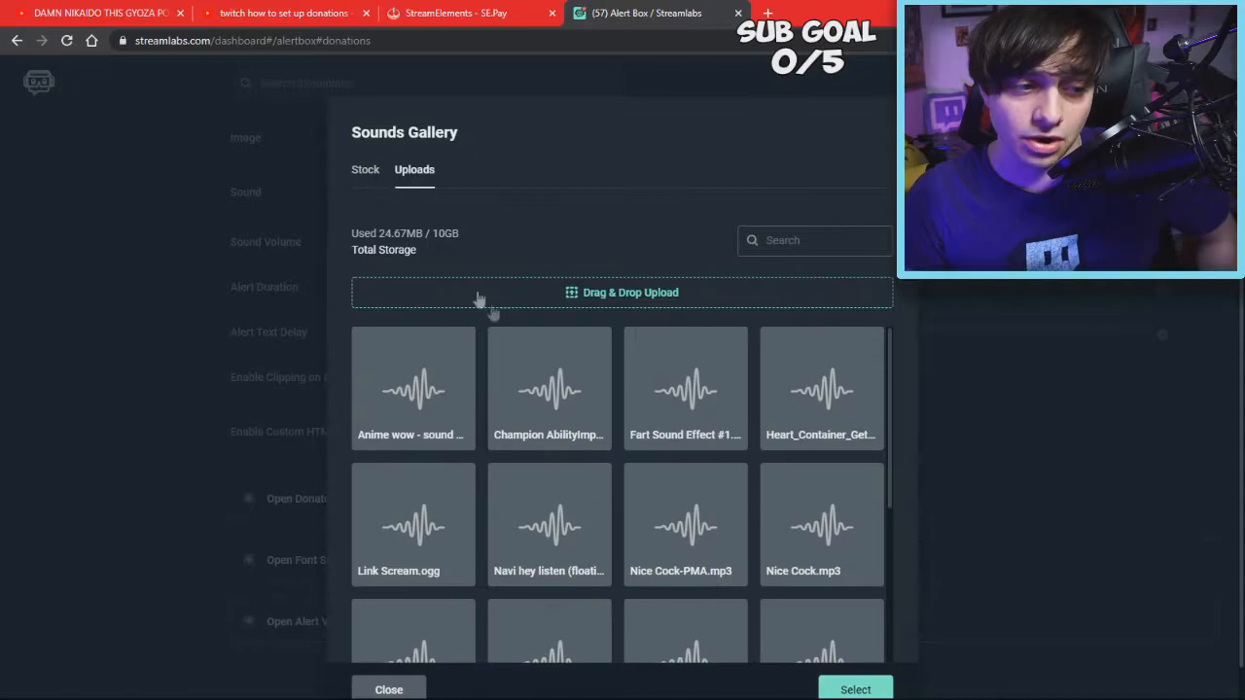
left_click(1145, 286)
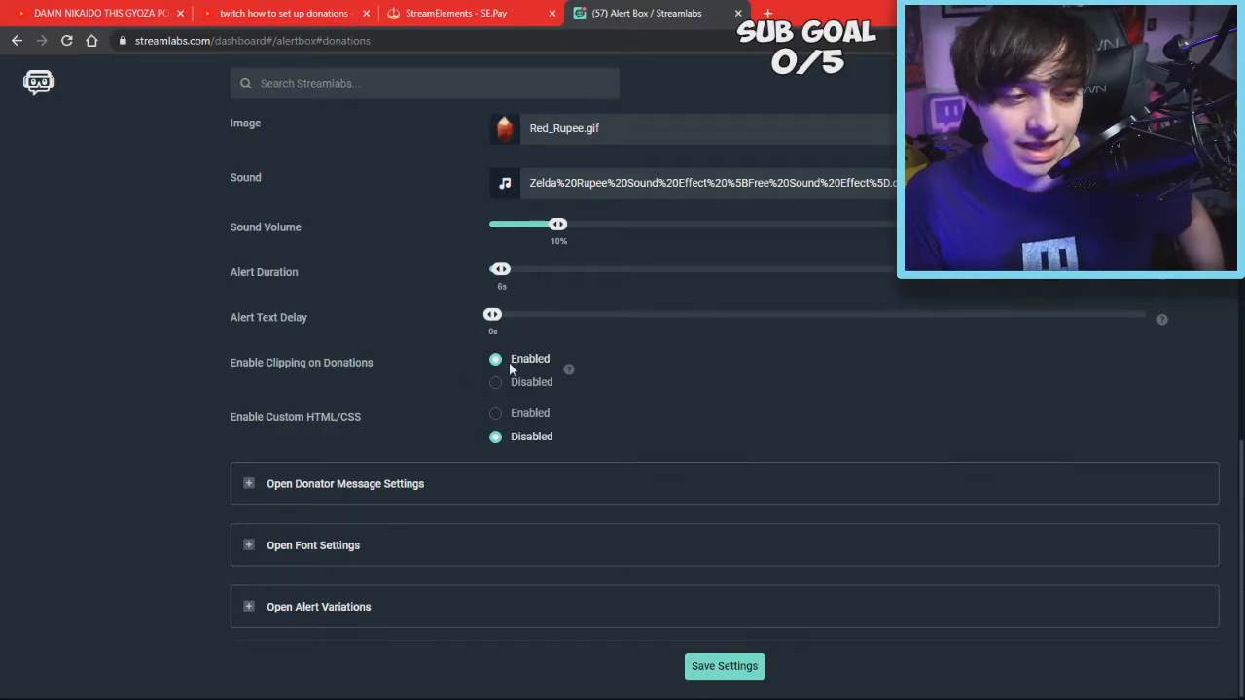
Expand and collapse the Donator Message Settings and Font Settings sections to review them
left_click(257, 501)
scroll(291, 438, "down", 2)
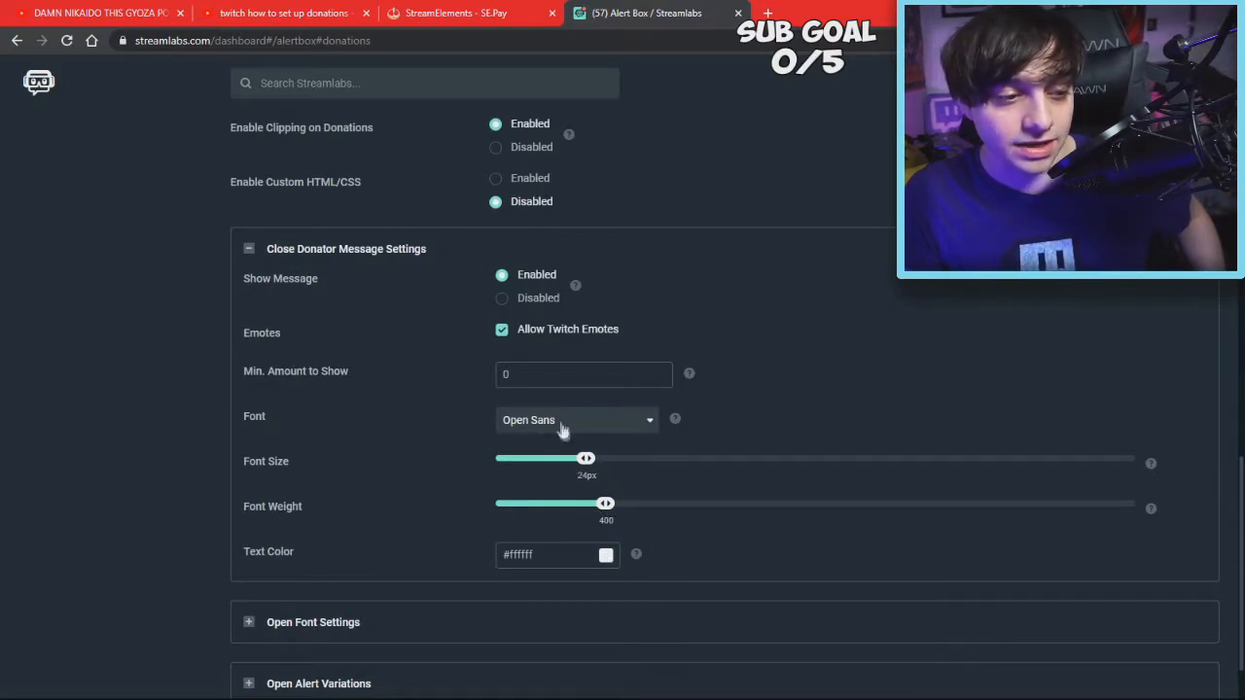
left_click(301, 251)
left_click(312, 547)
scroll(444, 440, "down", 3)
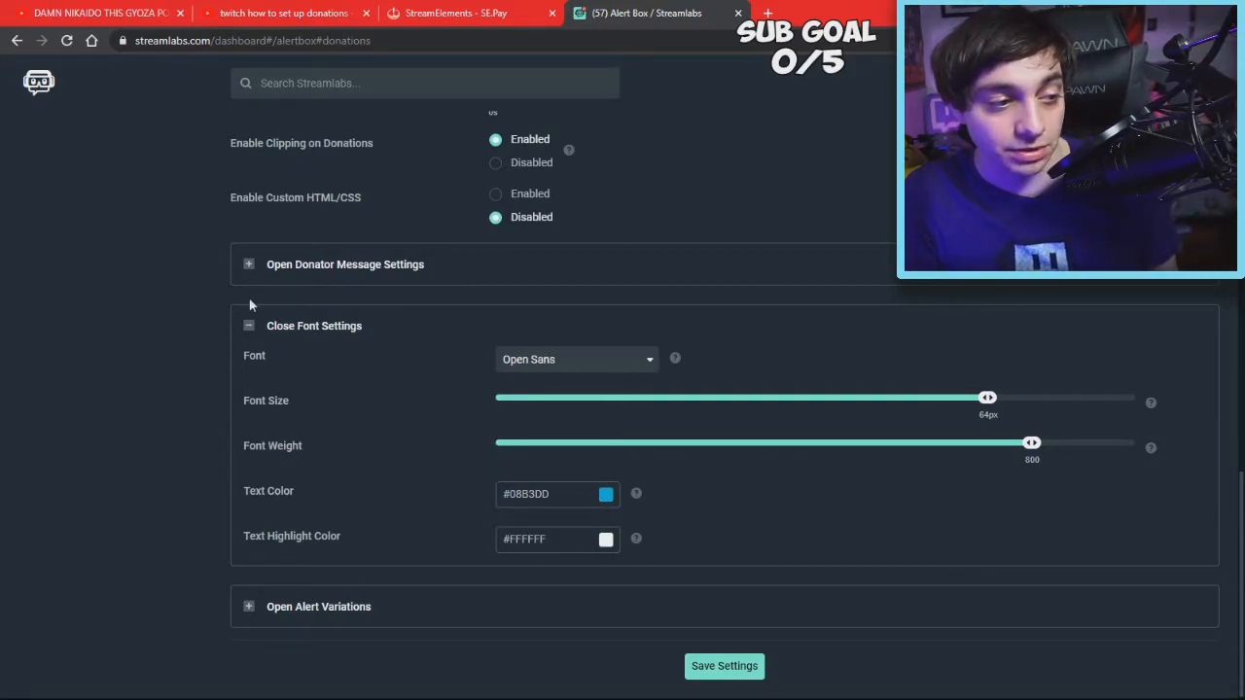
left_click(251, 326)
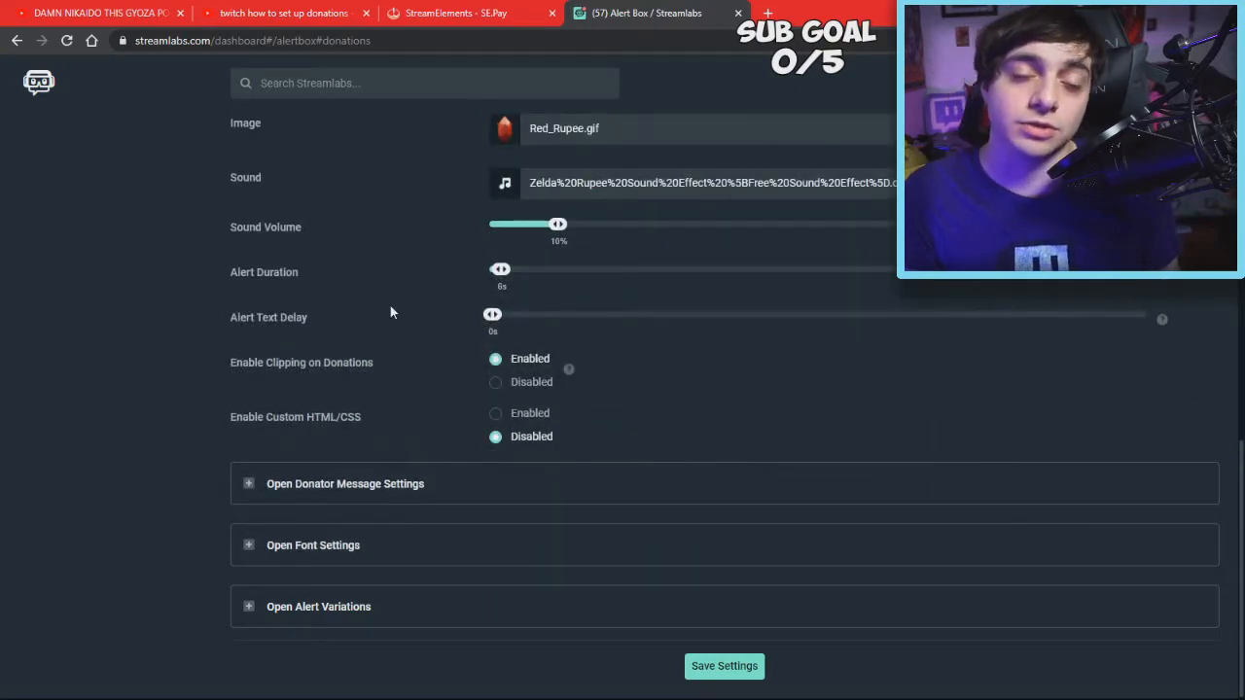
Review the Font Settings once more, then expand Alert Variations
left_click(312, 546)
scroll(600, 547, "down", 2)
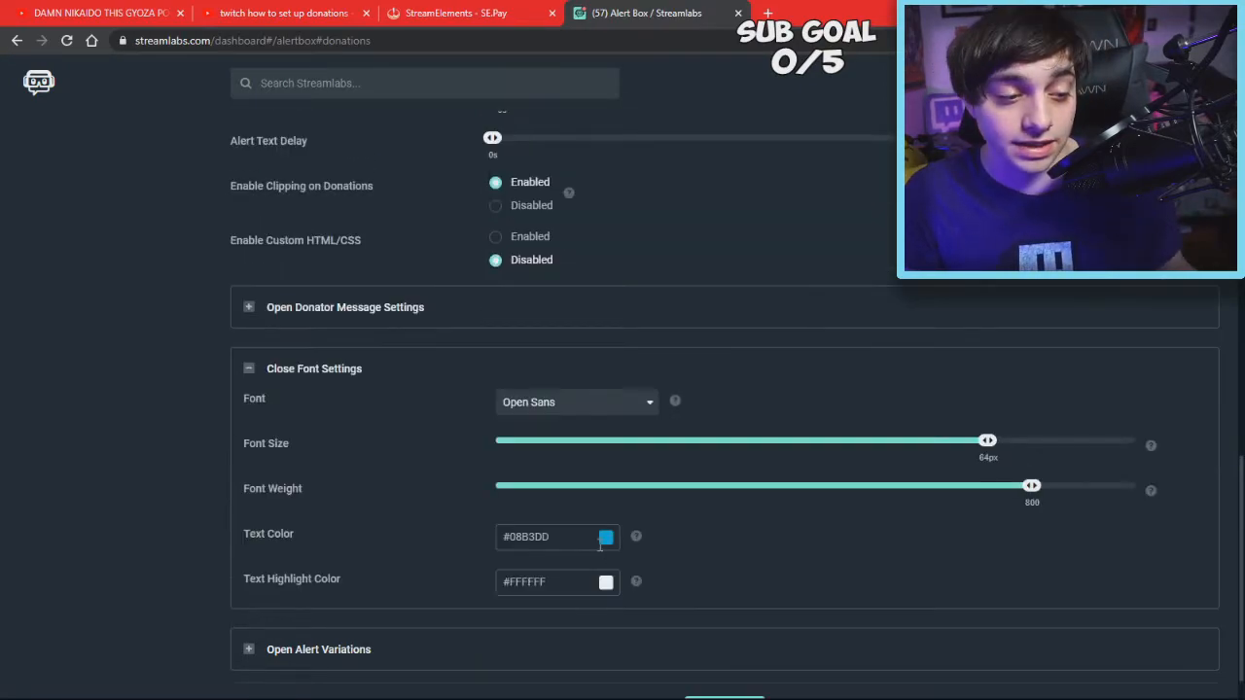
left_click(253, 370)
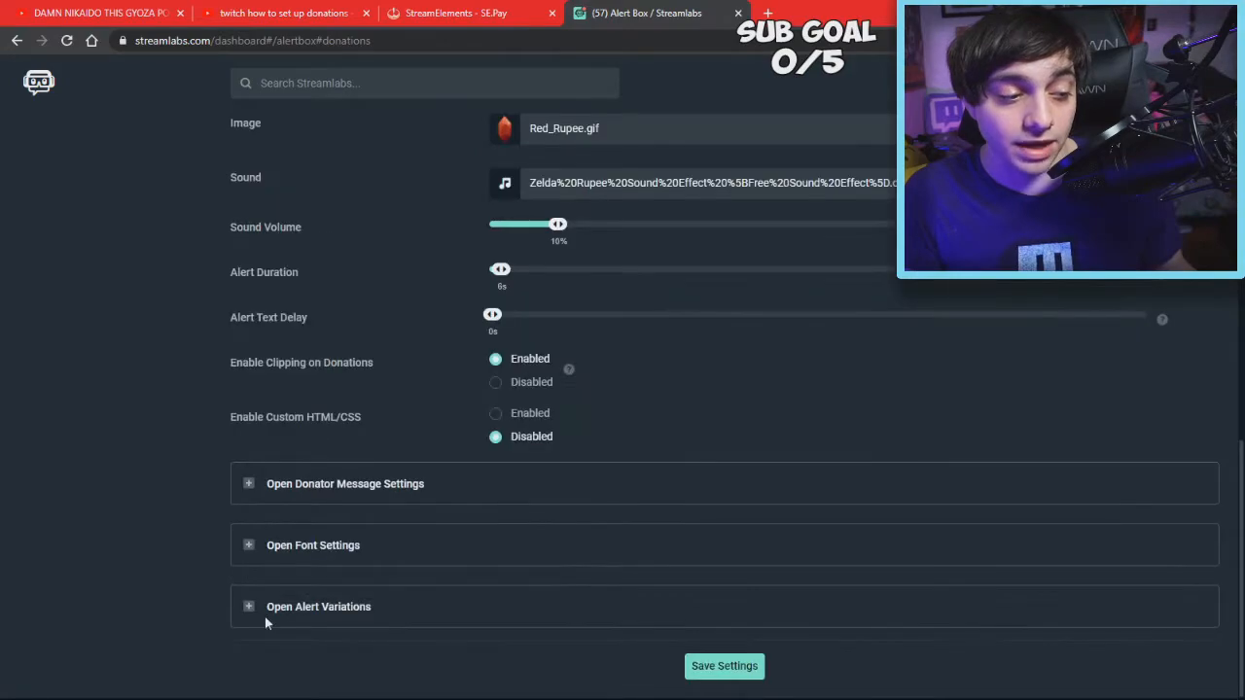
left_click(264, 611)
Add a default donation variation (Randomly condition, Tada animation, 80% volume)
scroll(465, 458, "down", 2)
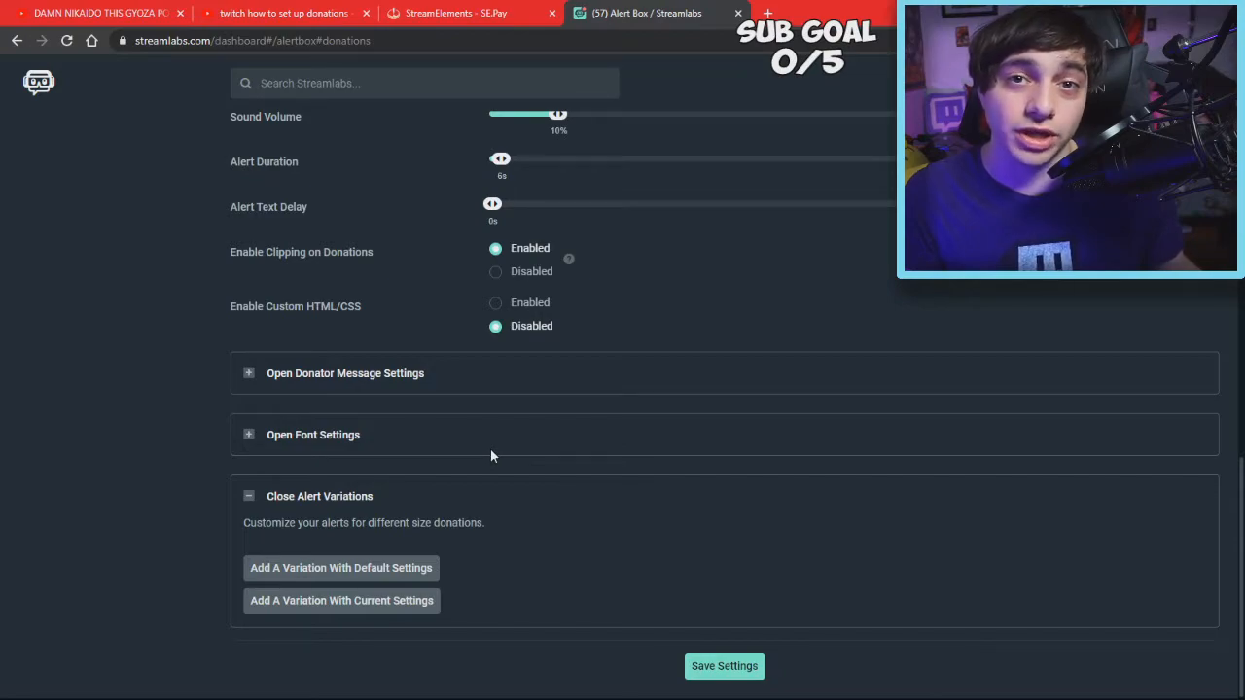
left_click(246, 497)
left_click(254, 605)
scroll(352, 584, "down", 1)
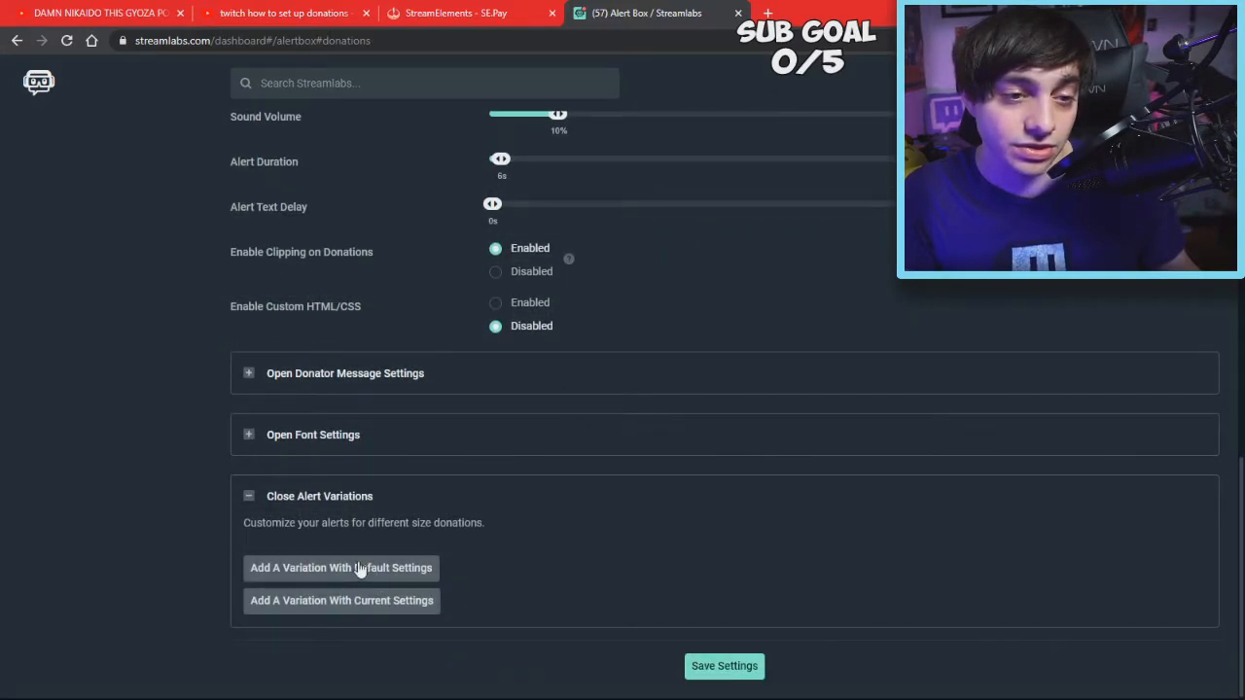
left_click(361, 571)
scroll(680, 332, "up", 3)
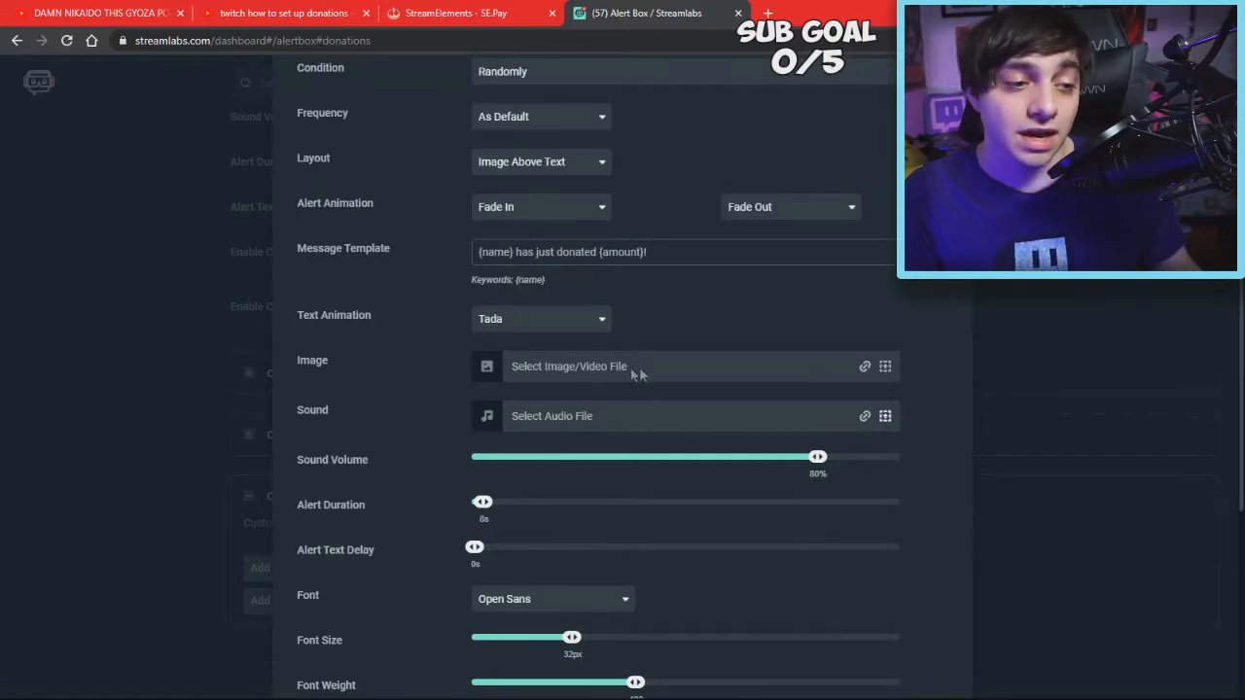
Review the variation's Fade In/Fade Out and 8s duration settings, then open the Condition dropdown
scroll(742, 368, "down", 3)
scroll(742, 368, "up", 2)
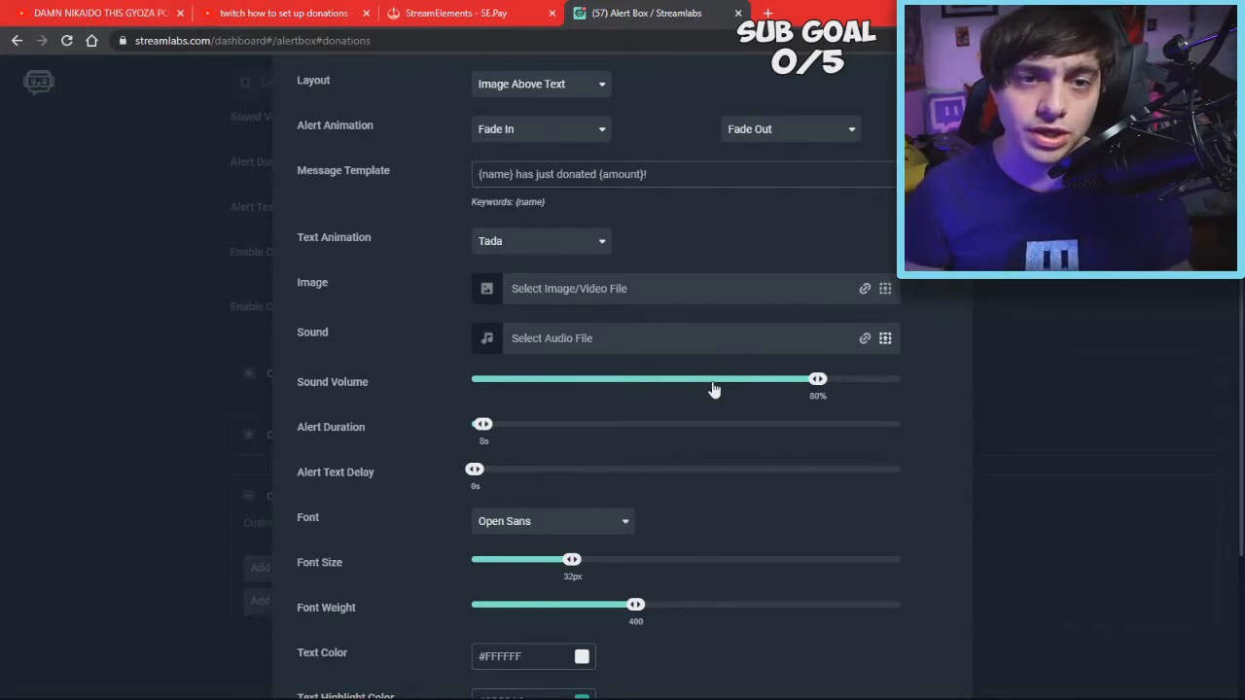
scroll(706, 397, "up", 2)
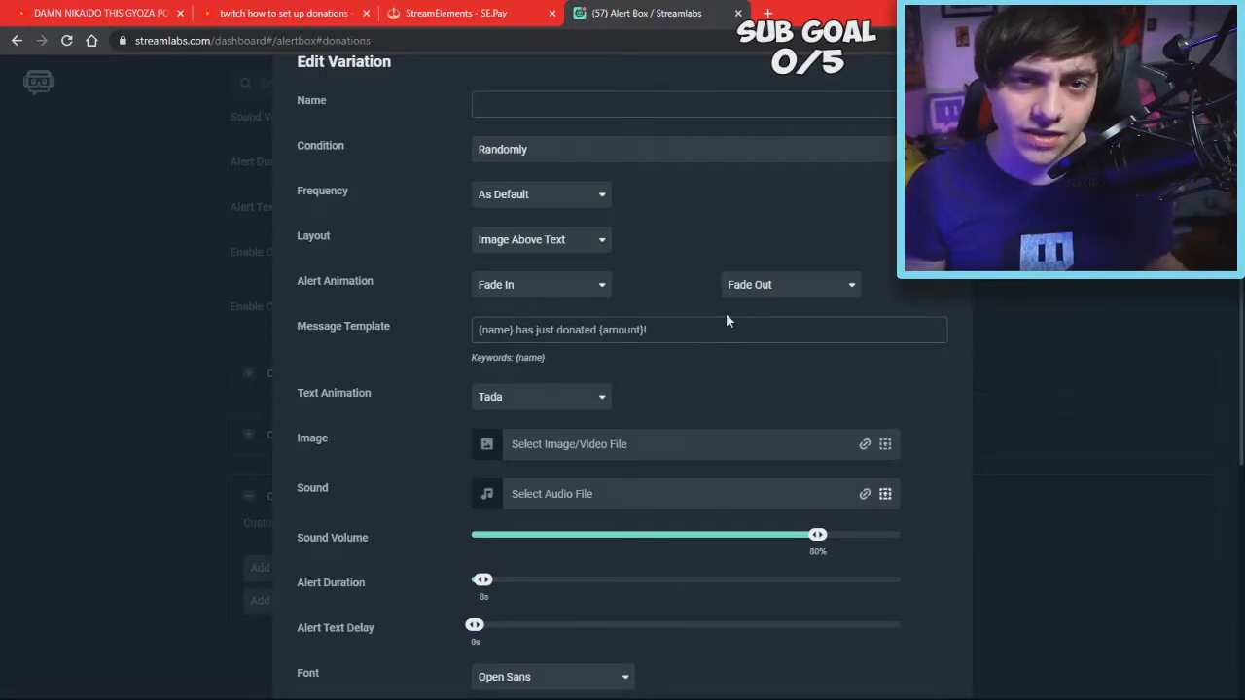
scroll(726, 320, "down", 1)
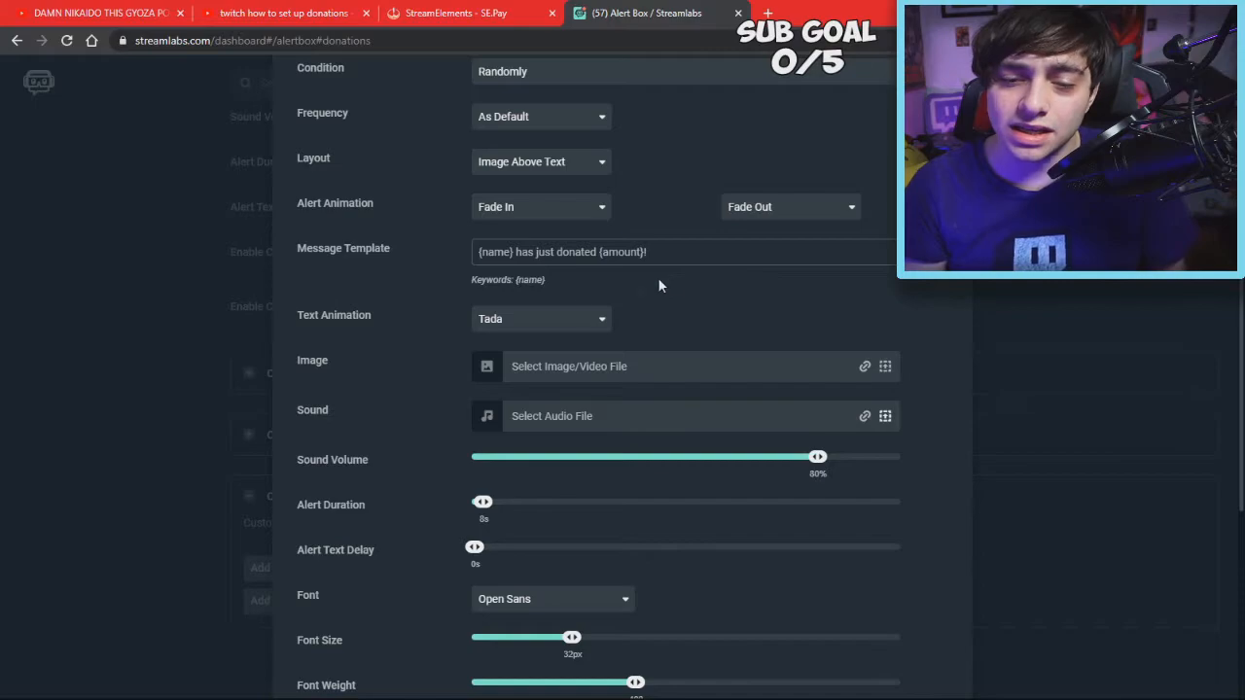
scroll(700, 315, "down", 1)
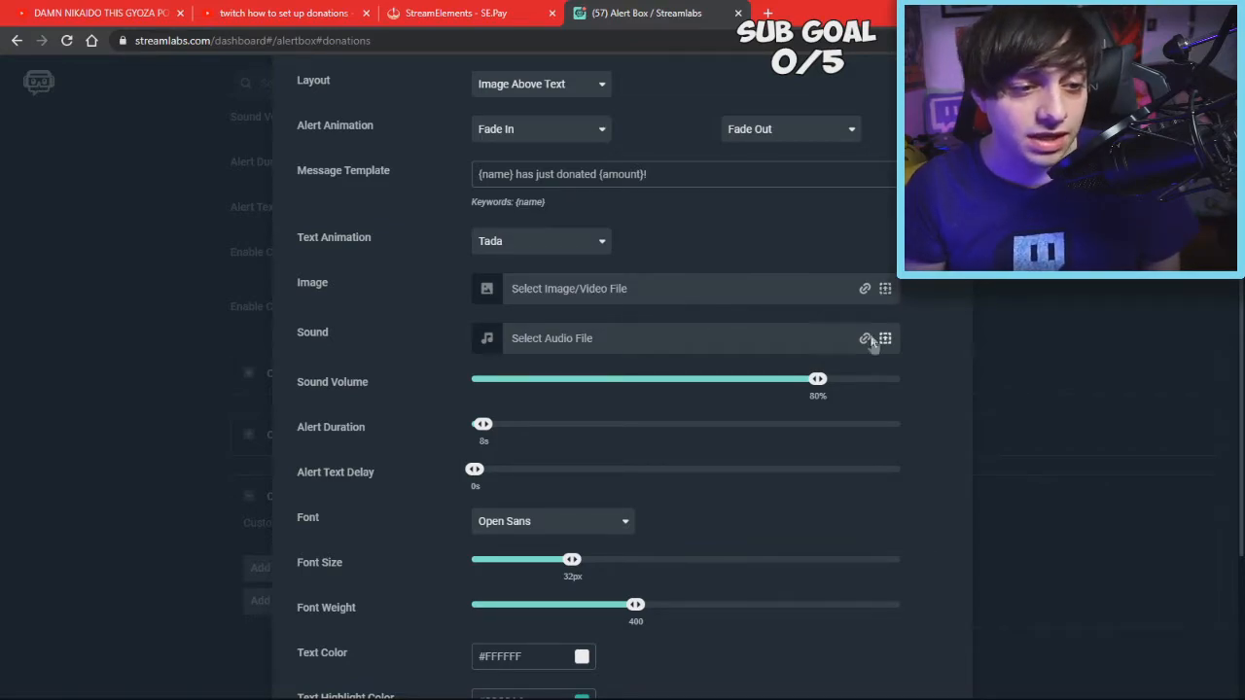
scroll(872, 342, "up", 3)
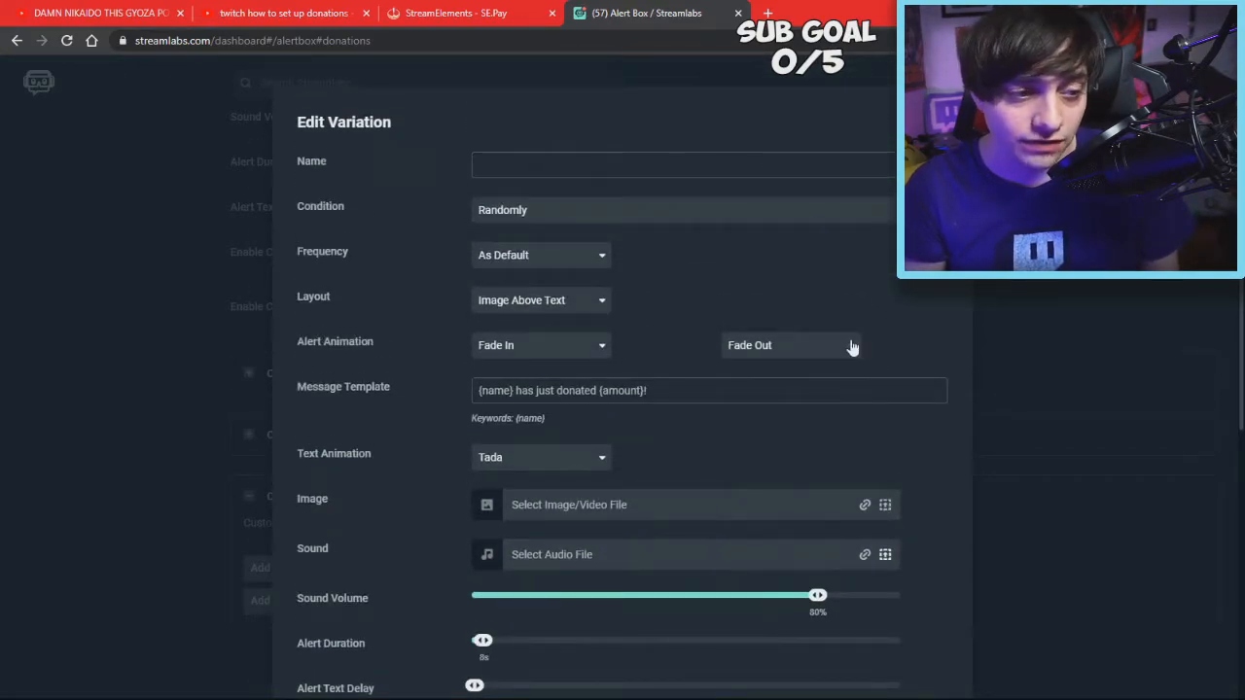
left_click(556, 212)
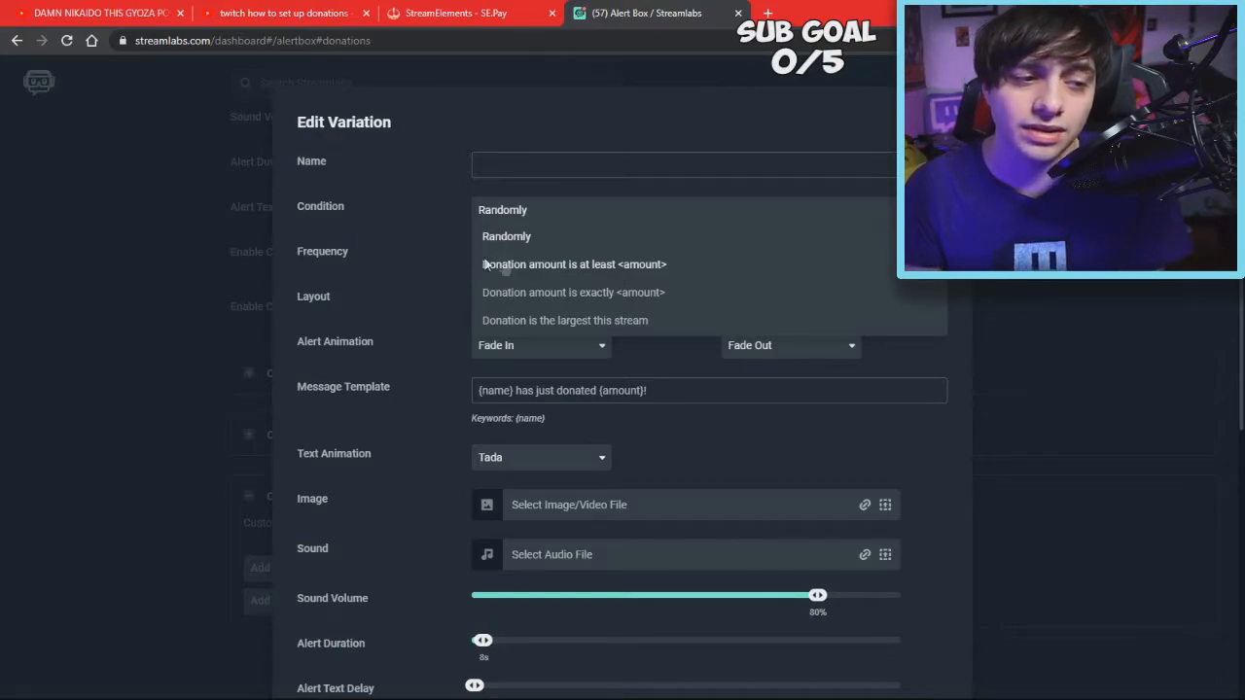
Try the 'Donation amount is at least' condition with Frequency 0, then cancel the variation
left_click(535, 263)
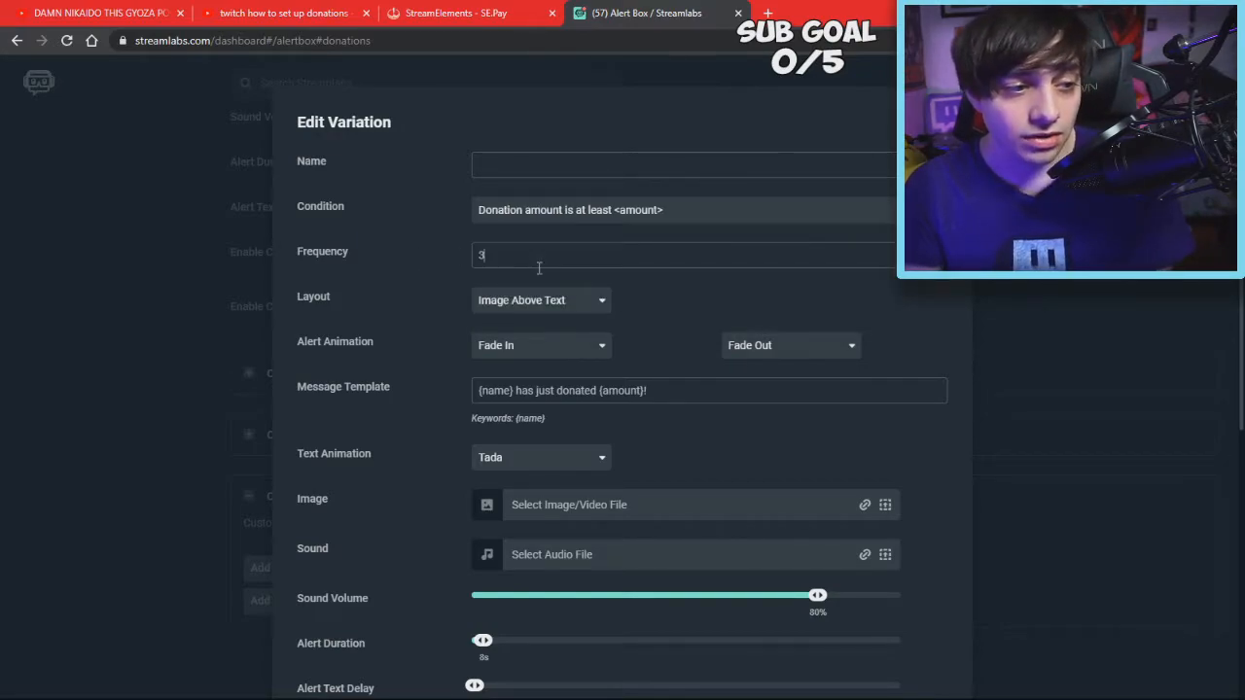
key("BackSpace")
type("0")
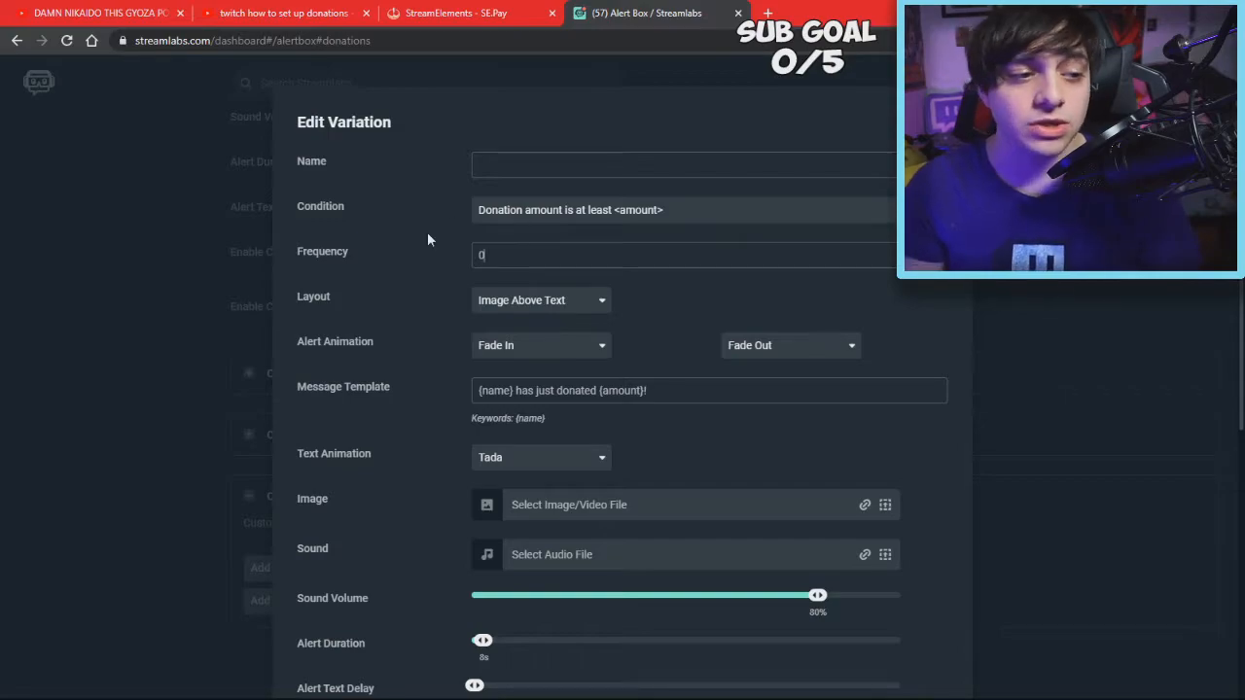
scroll(522, 161, "down", 2)
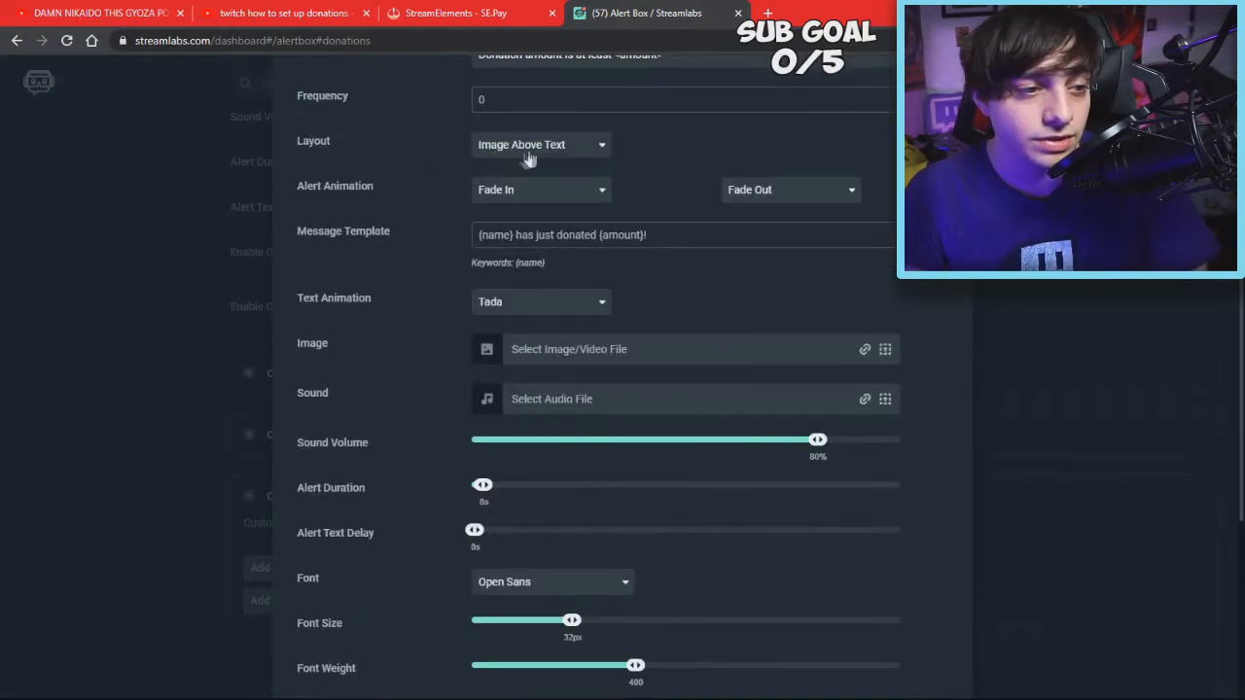
scroll(574, 146, "down", 1)
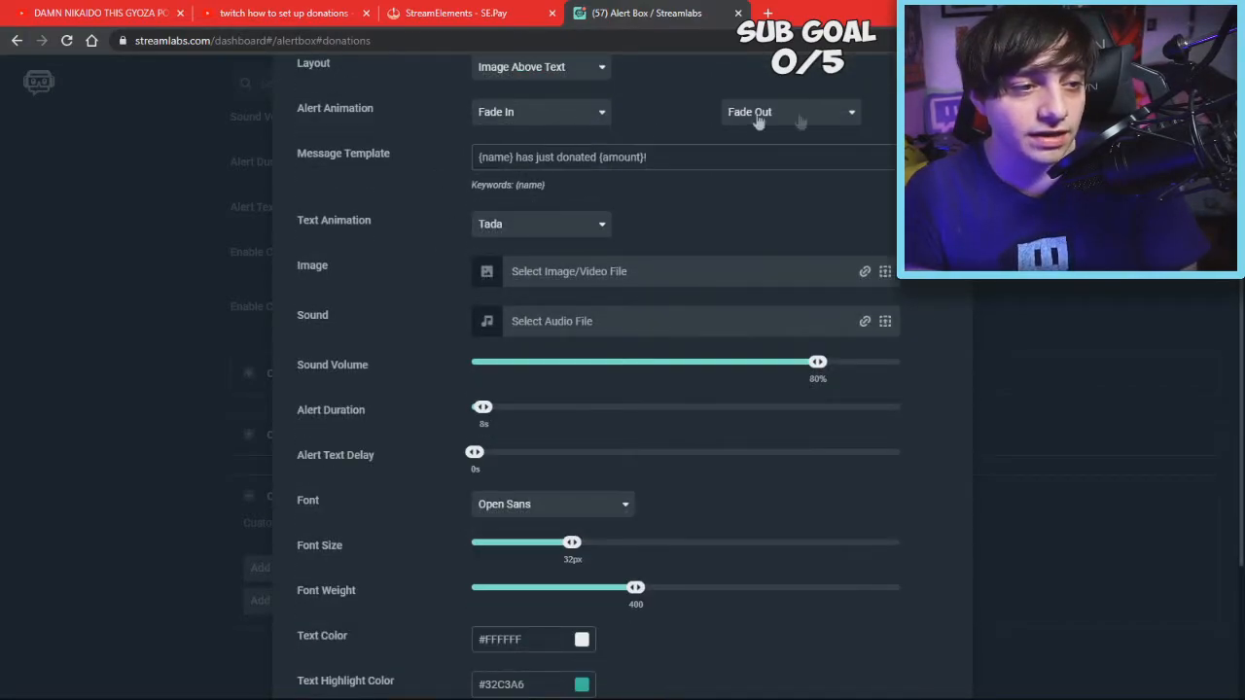
scroll(512, 132, "down", 1)
scroll(418, 292, "down", 2)
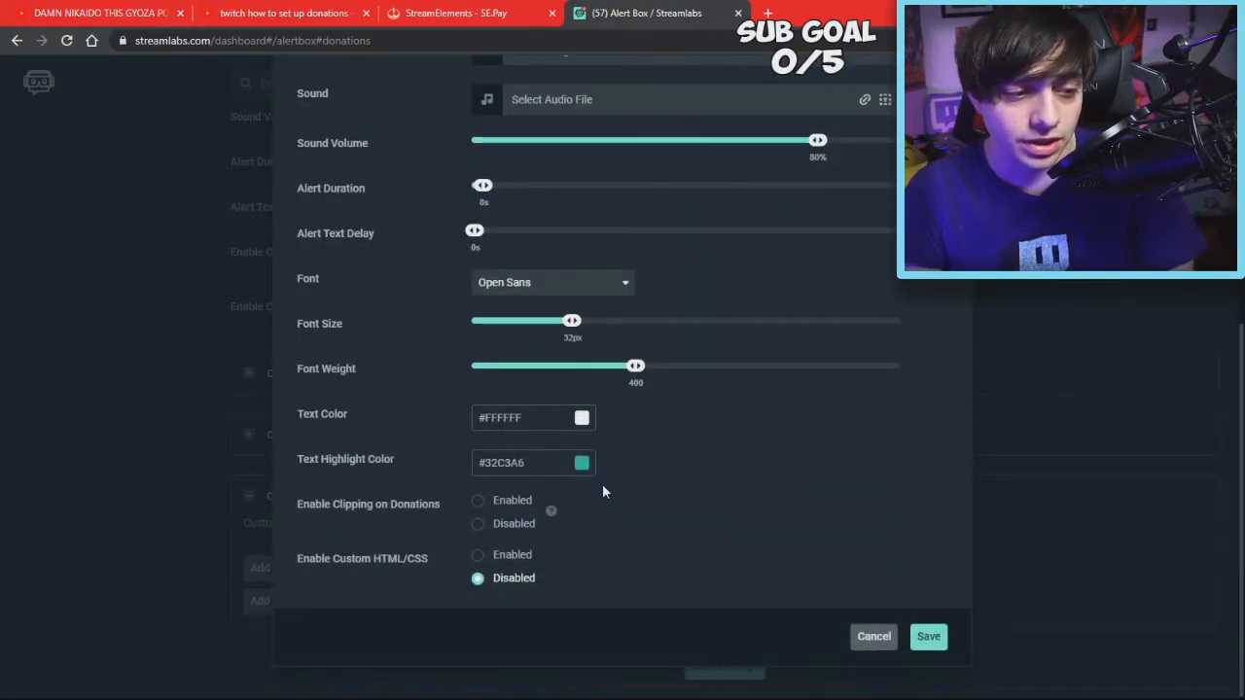
scroll(687, 356, "up", 2)
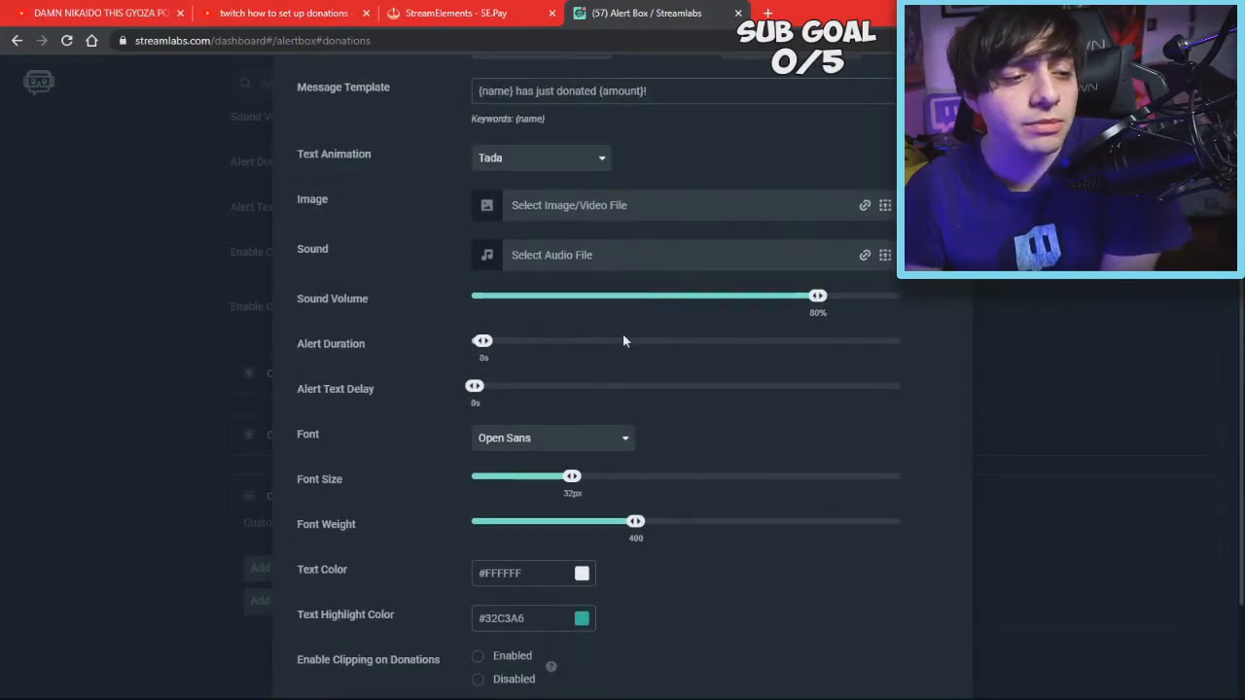
scroll(622, 339, "down", 2)
left_click(874, 638)
Scroll through the donation alert settings: Red_Rupee.gif, rupee sound at 10%, 6s duration
scroll(715, 355, "up", 15)
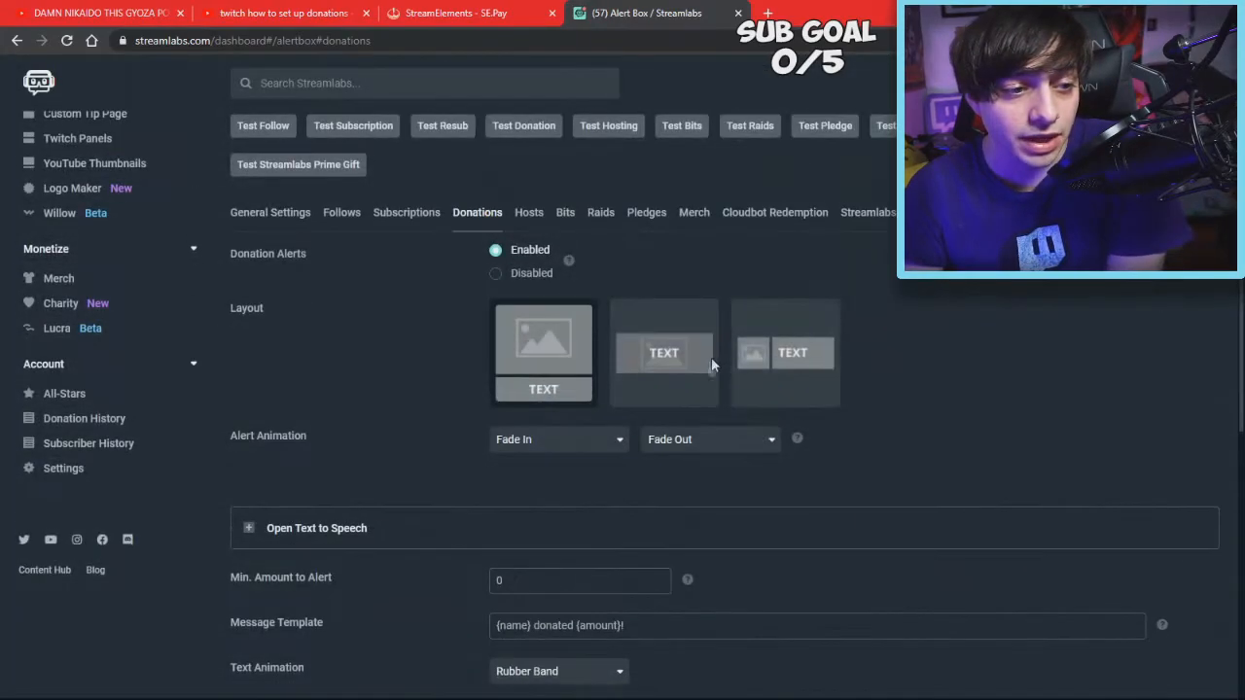
scroll(621, 418, "down", 1)
scroll(614, 443, "down", 4)
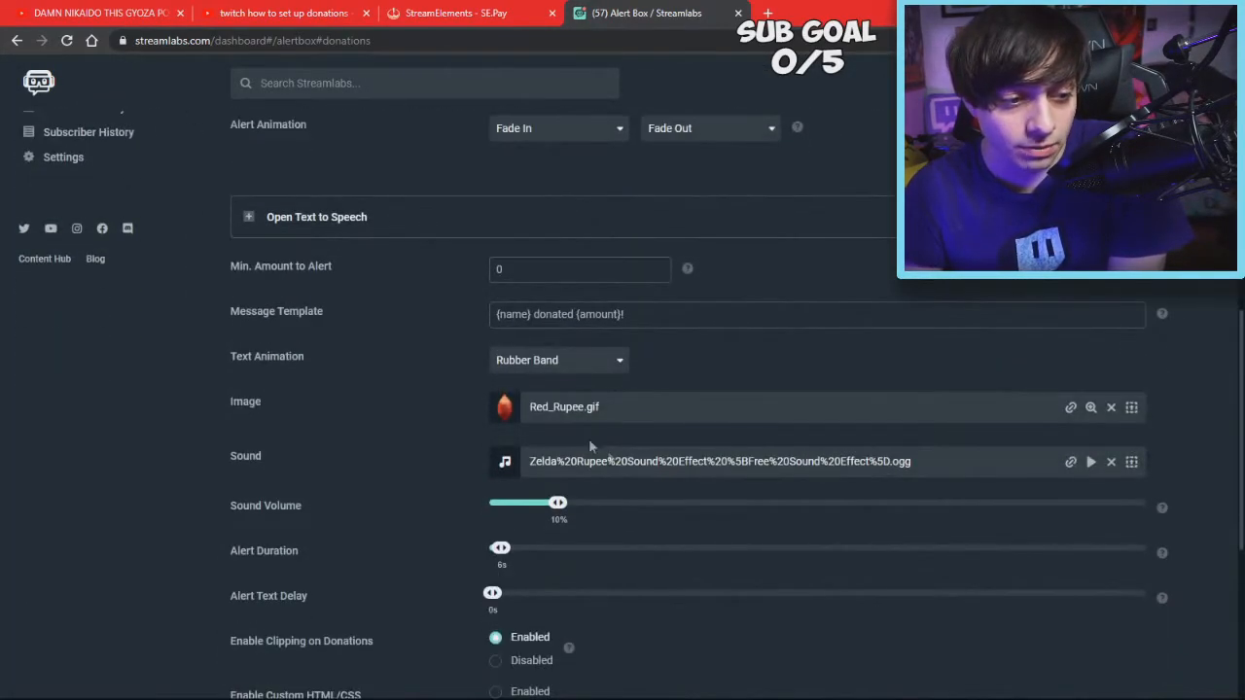
scroll(700, 426, "down", 1)
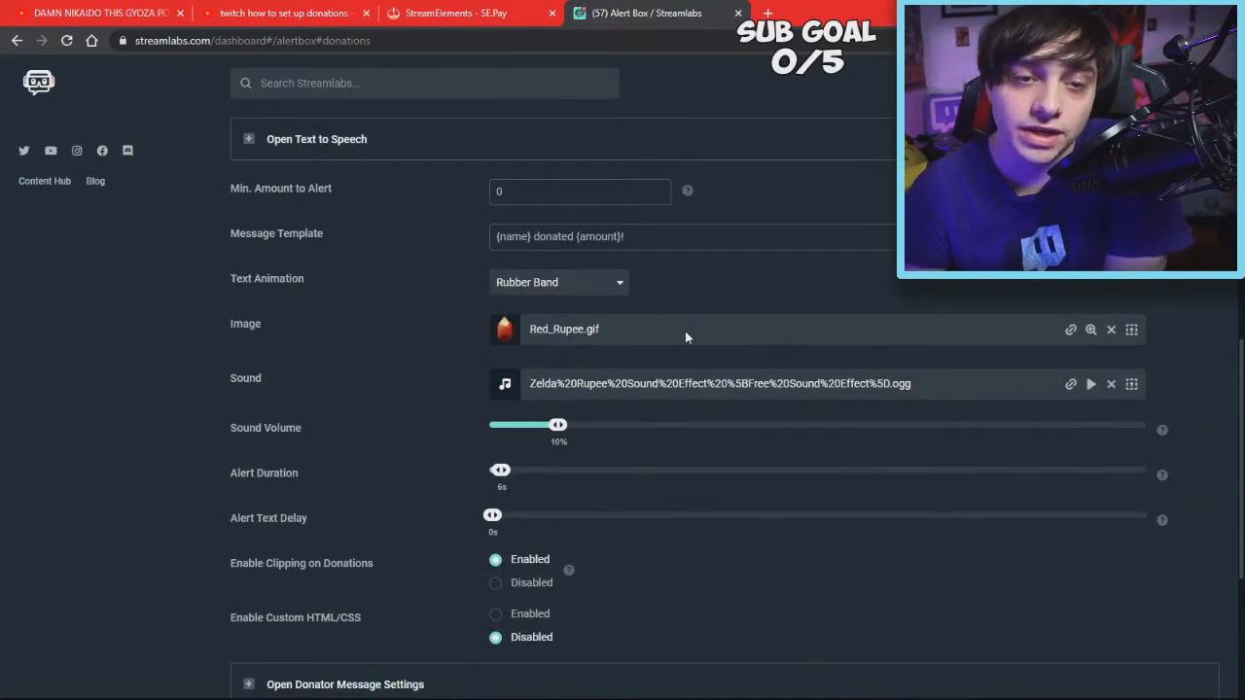
scroll(687, 337, "down", 3)
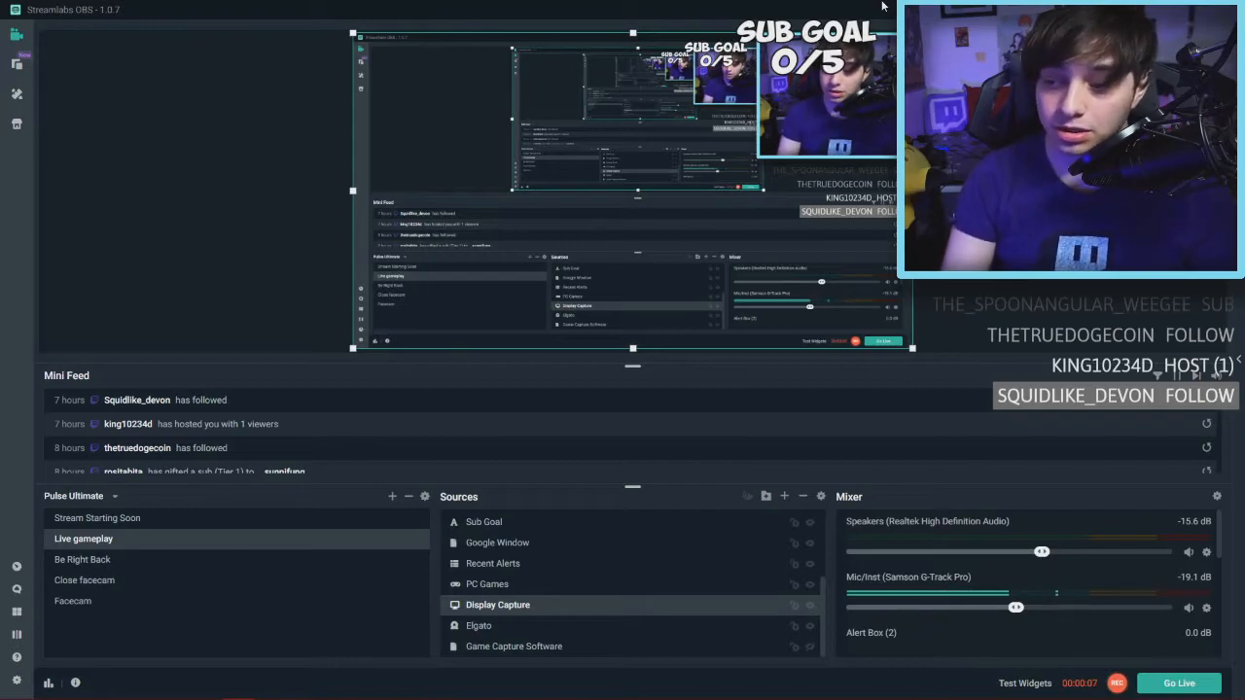
Add a new browser source named 'Streamlabs Alertbox' to the scene, then switch to the browser
left_click(785, 499)
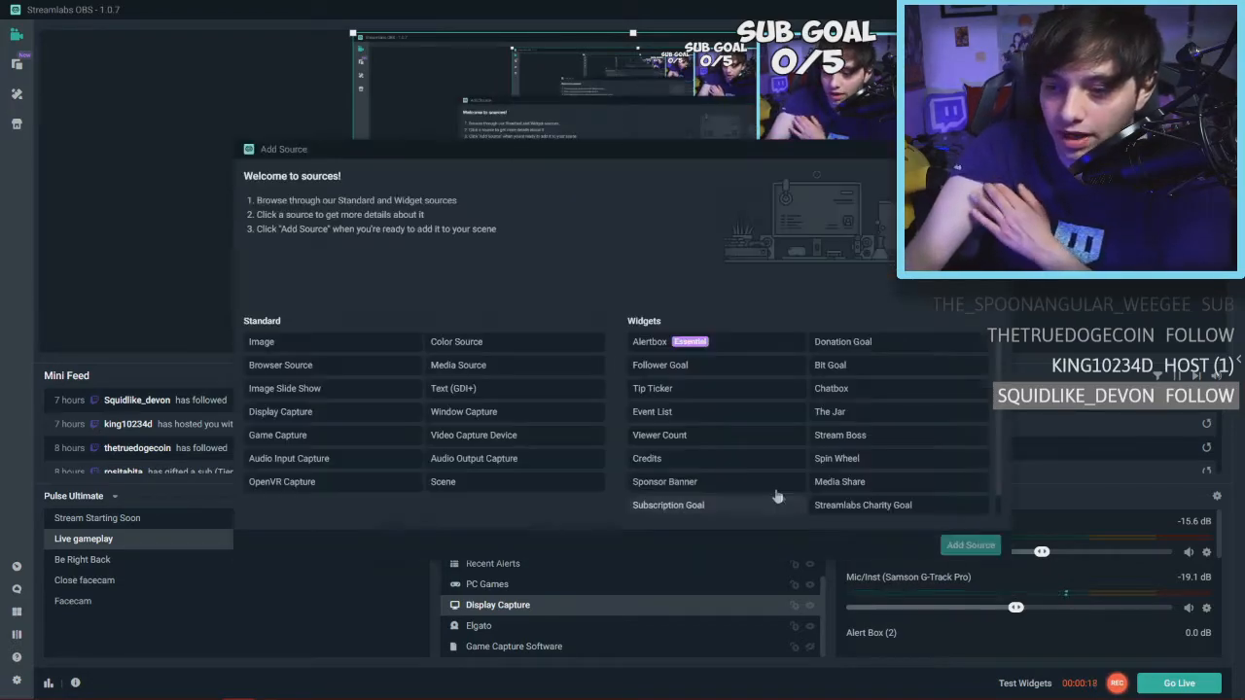
left_click(364, 375)
left_click(971, 545)
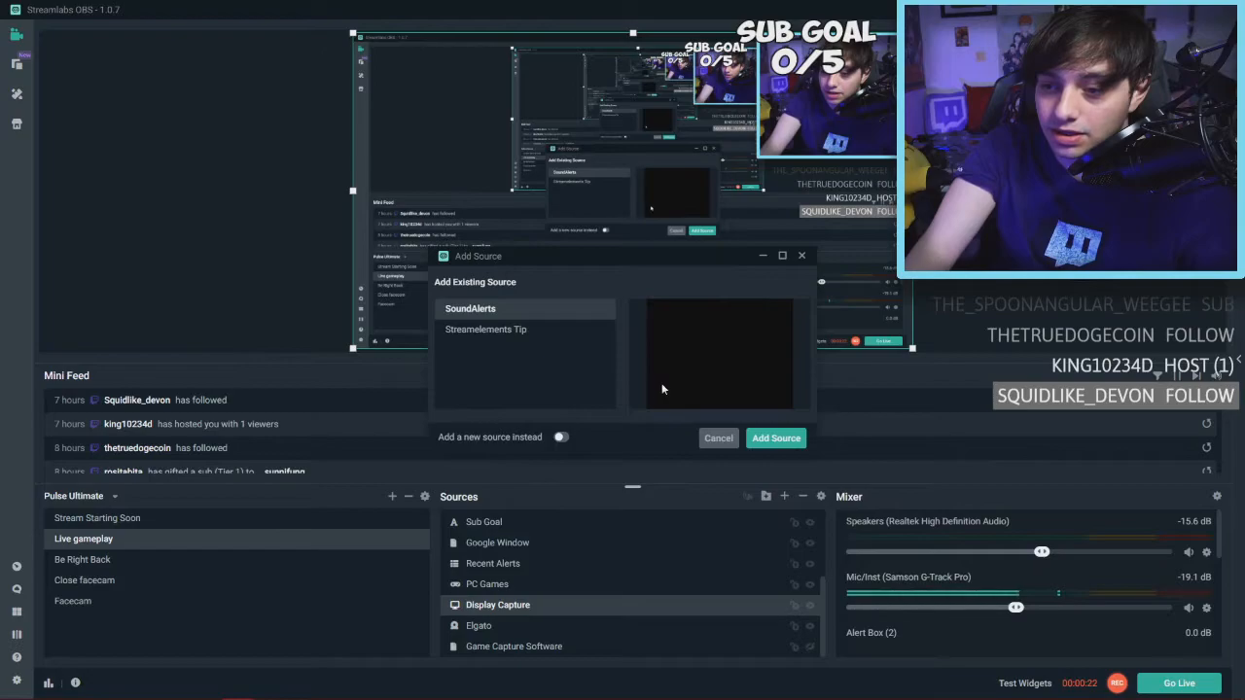
left_click(561, 437)
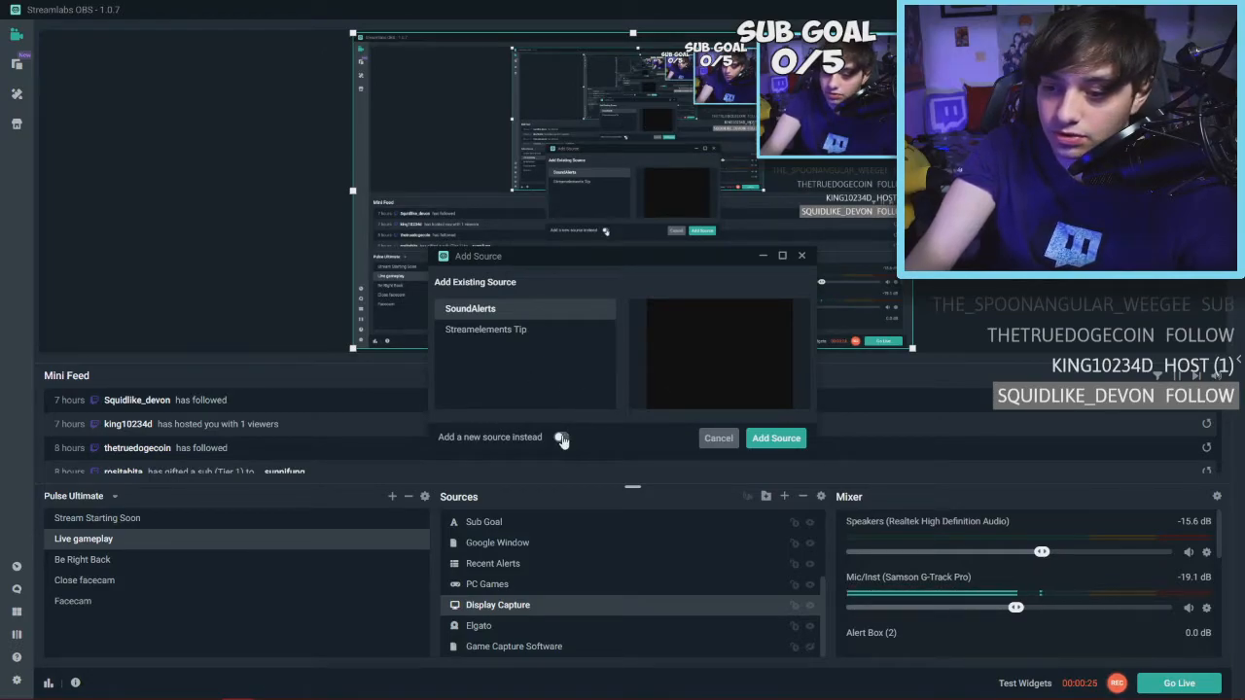
type("Streamlabs Alertbox")
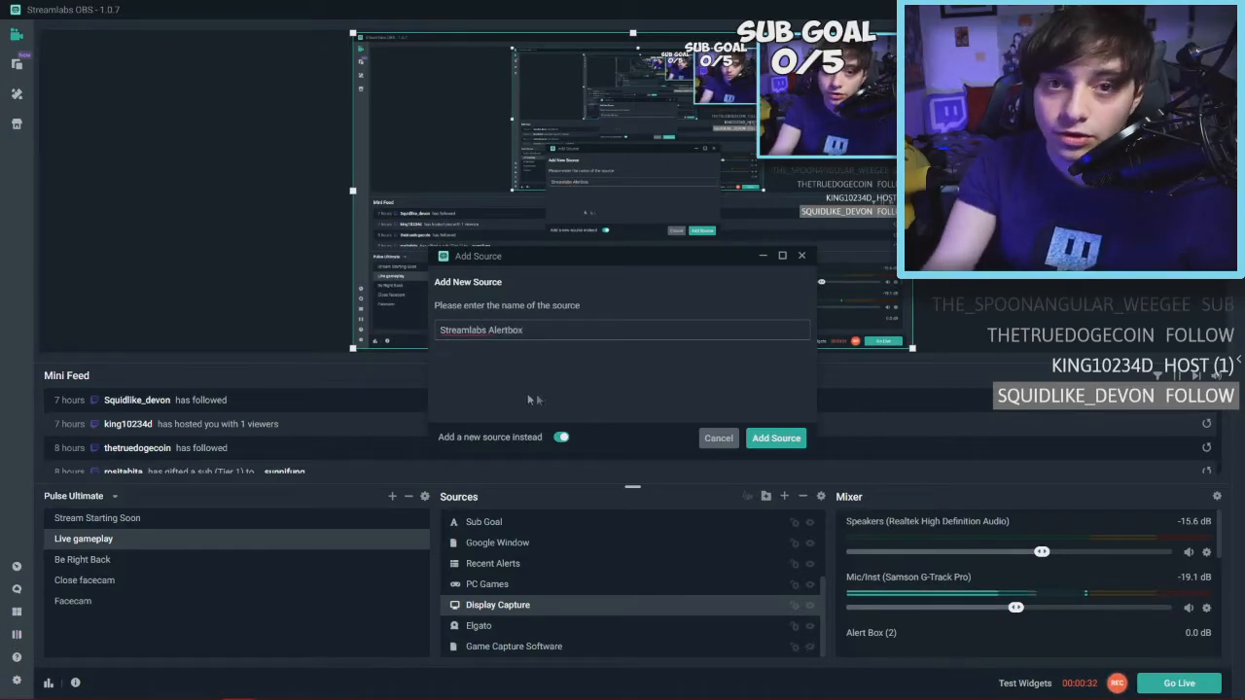
left_click(777, 439)
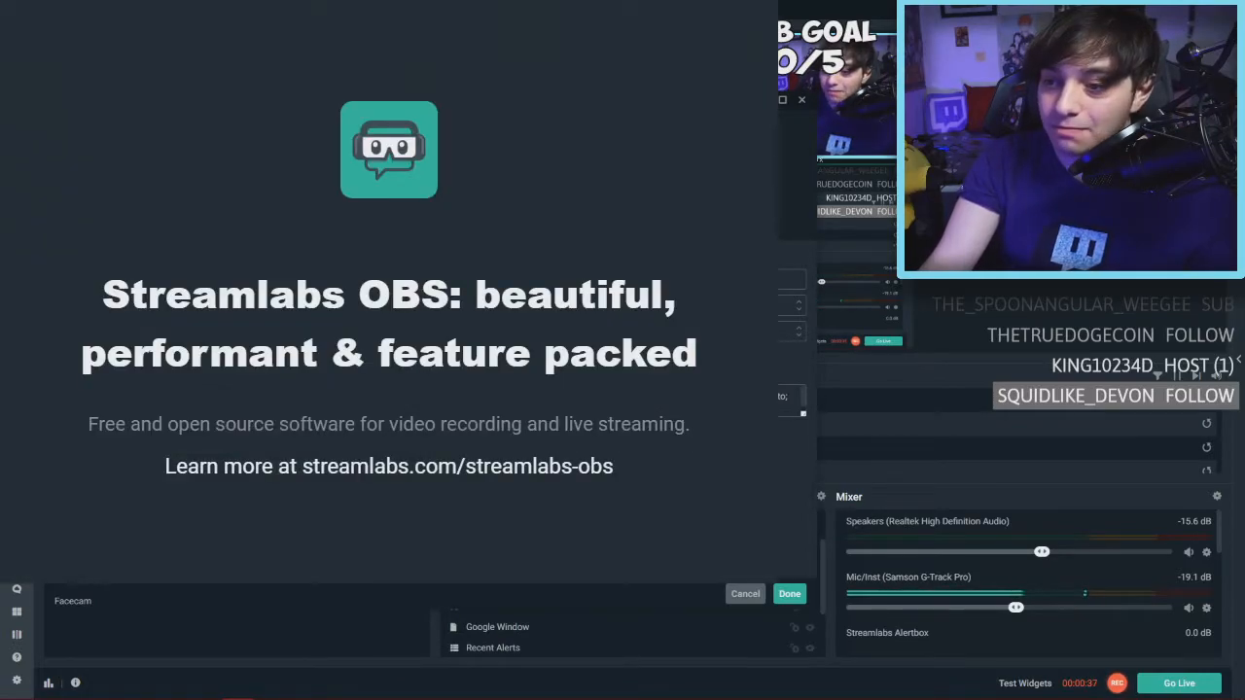
left_click(177, 691)
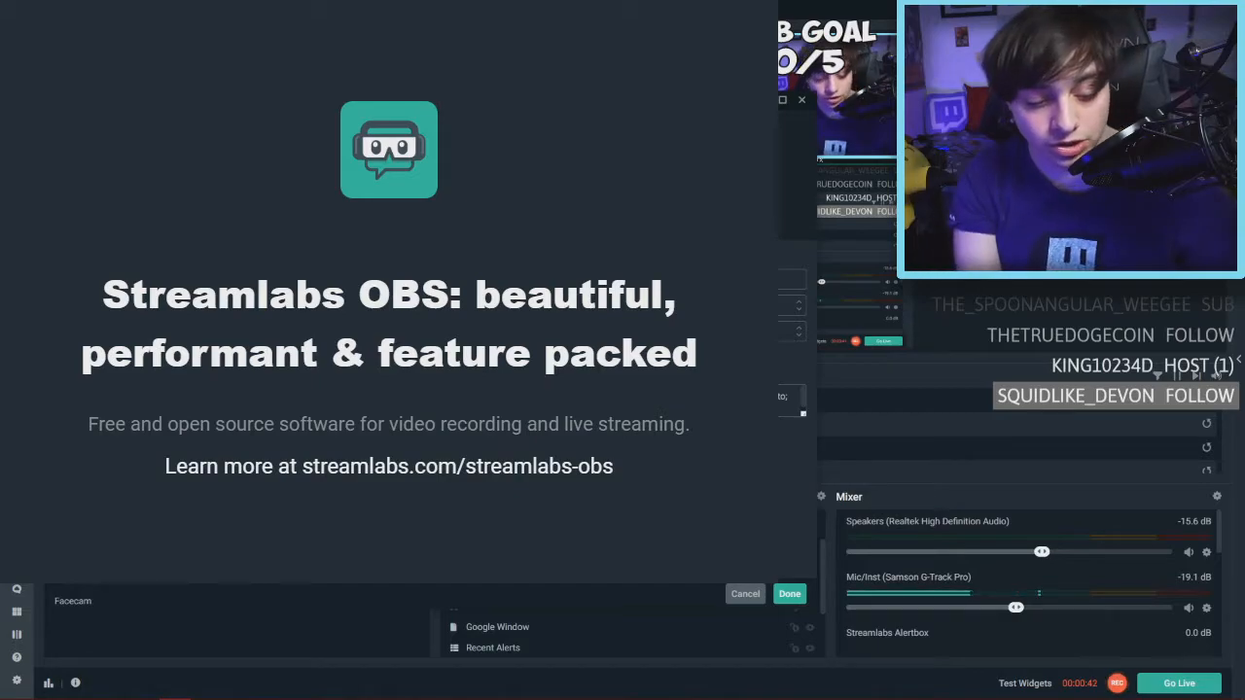
scroll(60, 331, "up", 4)
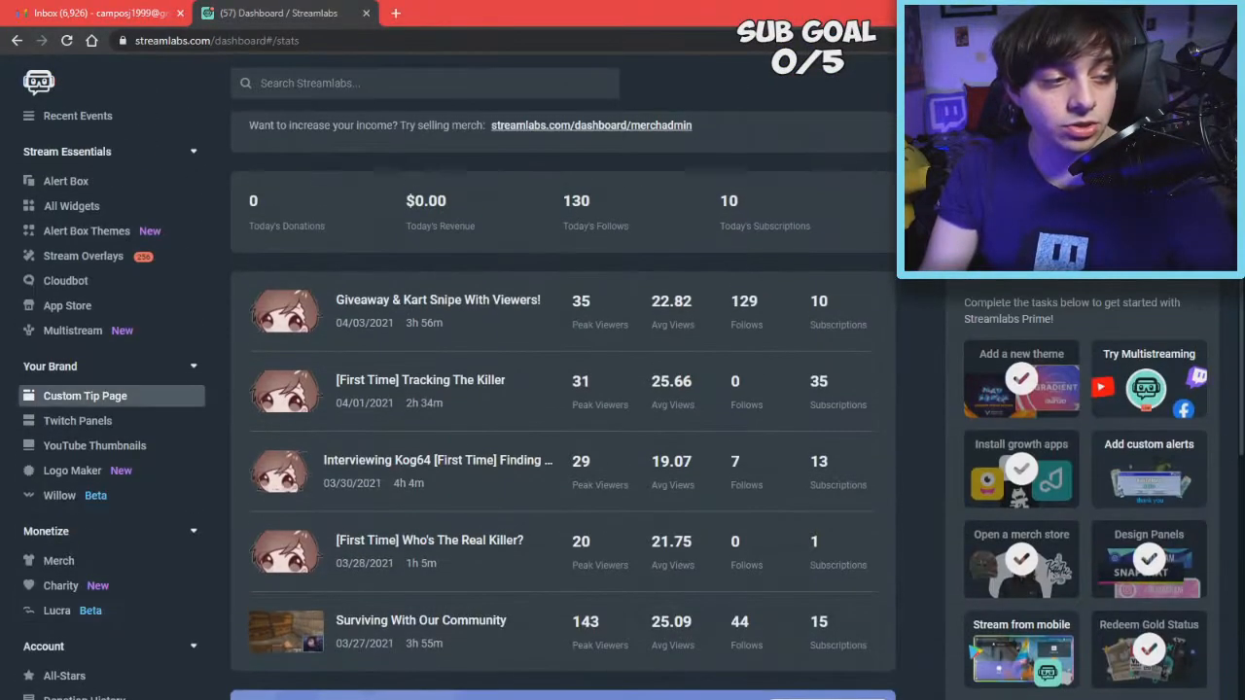
Open the Alert Box widget and switch back and forth between its General Settings and Follows tabs
left_click(73, 181)
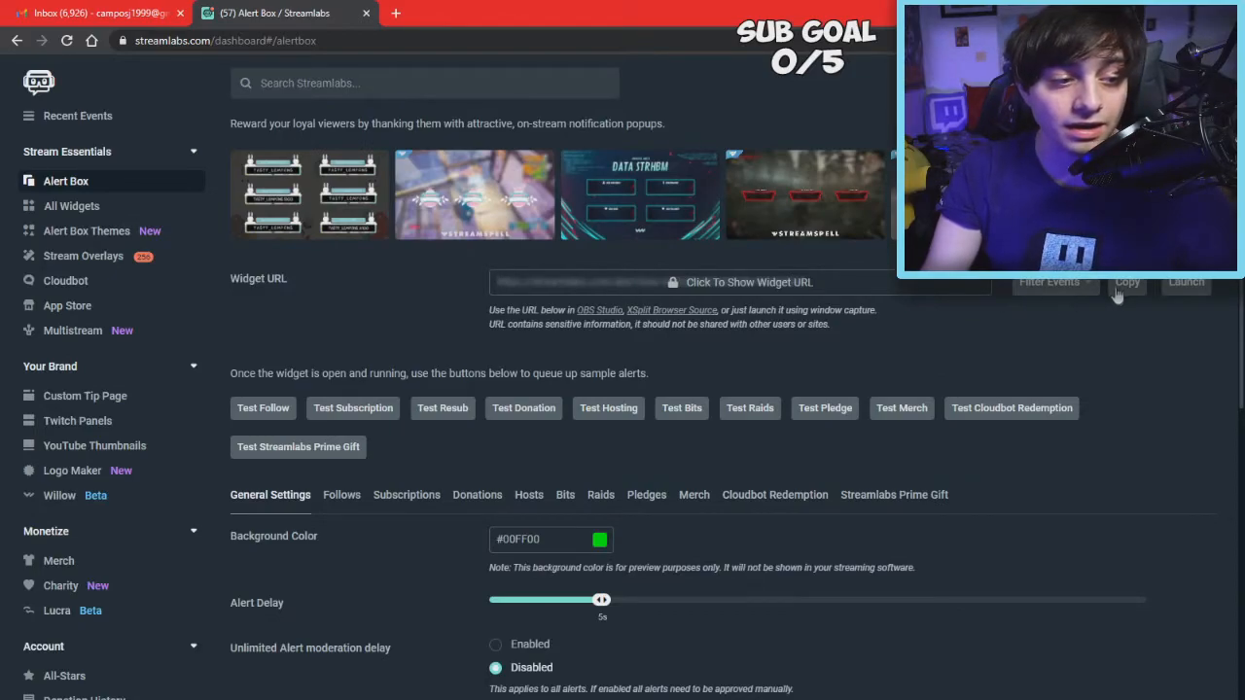
left_click(342, 494)
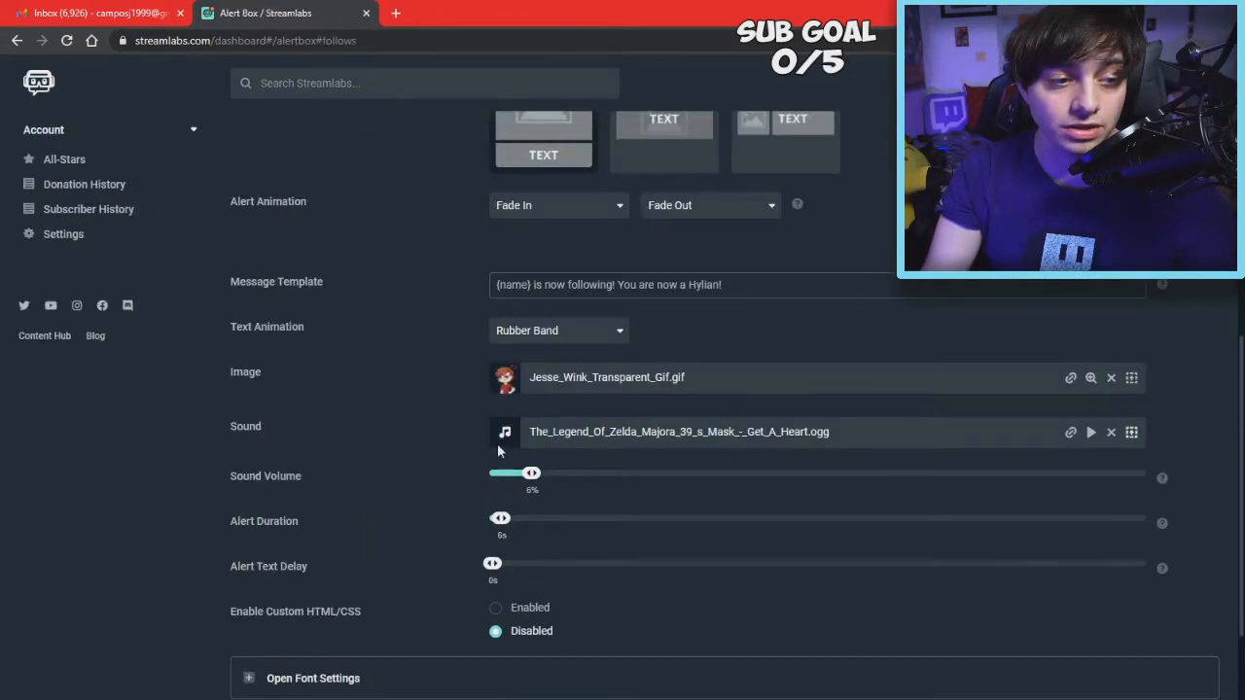
scroll(497, 444, "up", 5)
left_click(304, 580)
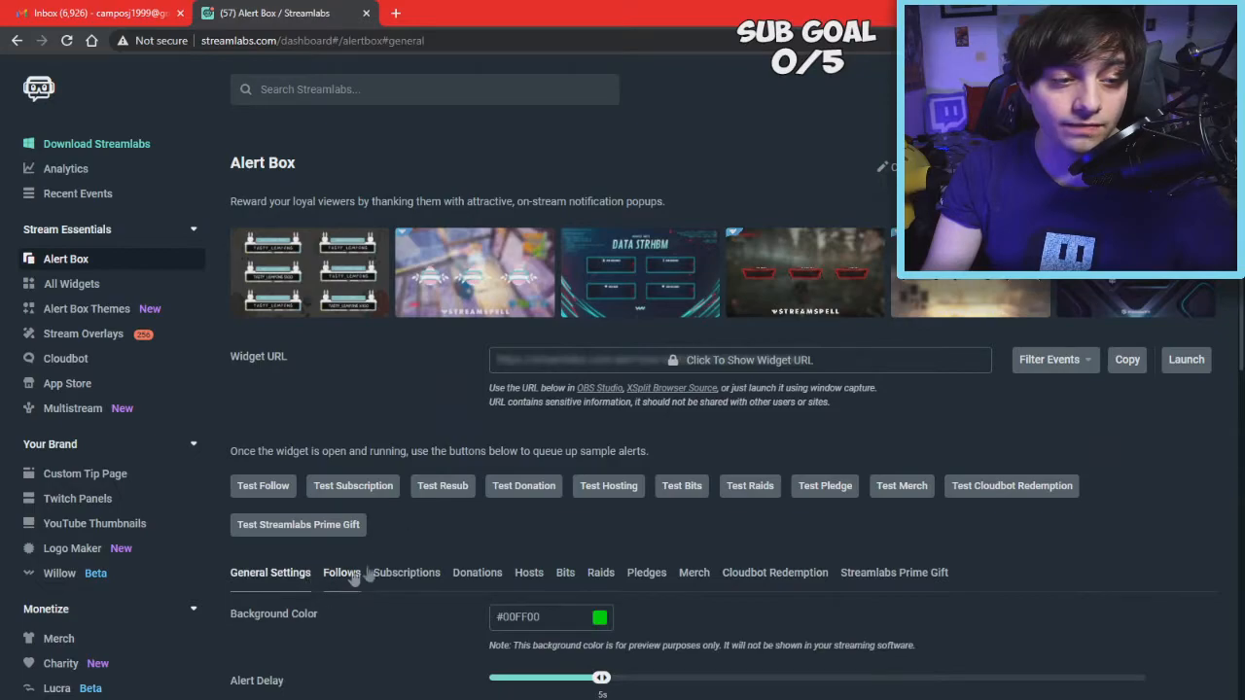
left_click(350, 575)
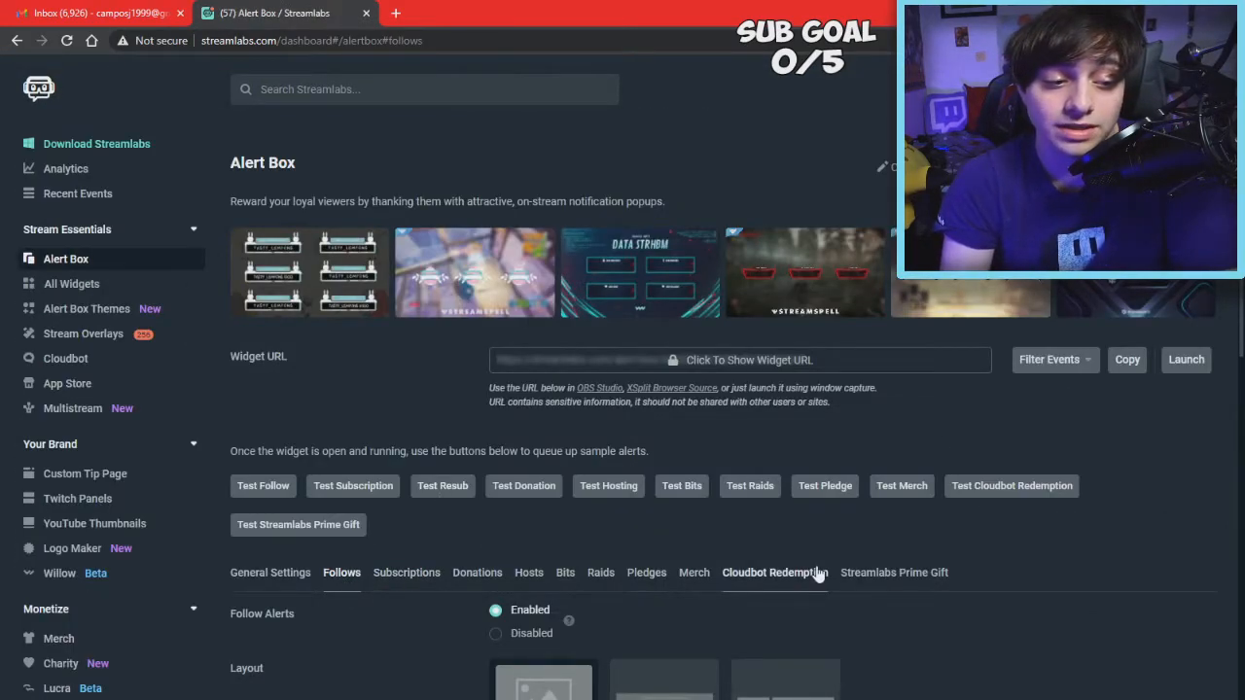
left_click(248, 576)
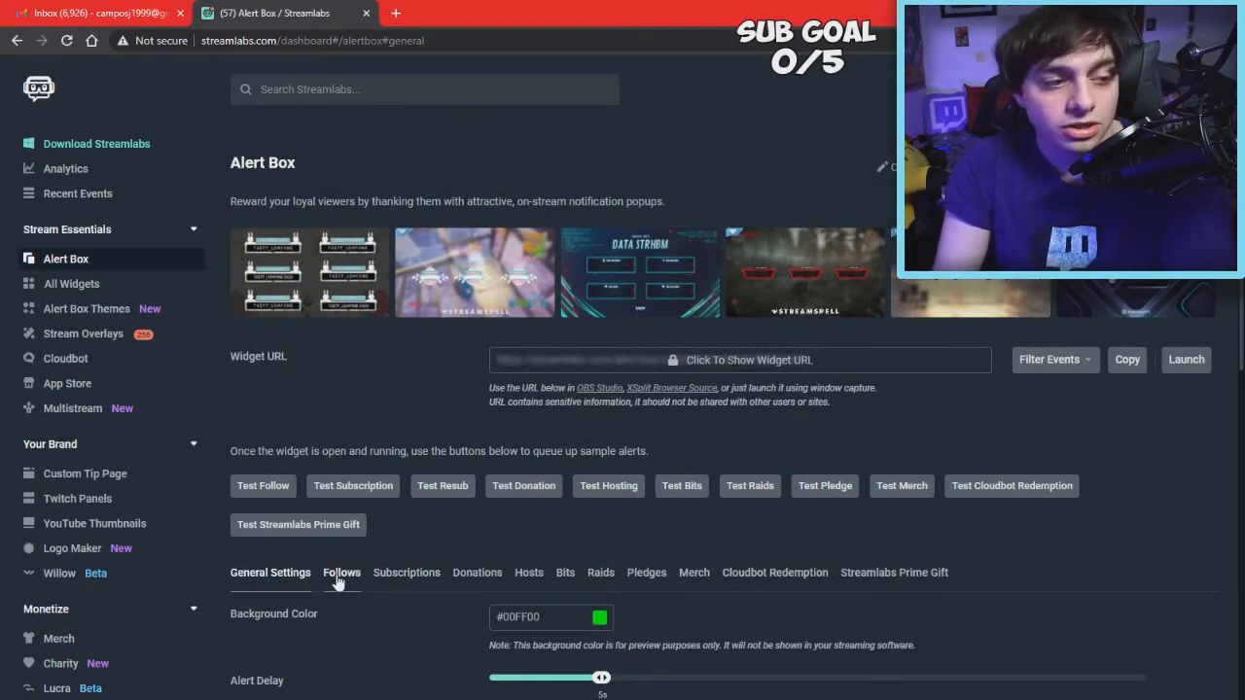
left_click(339, 581)
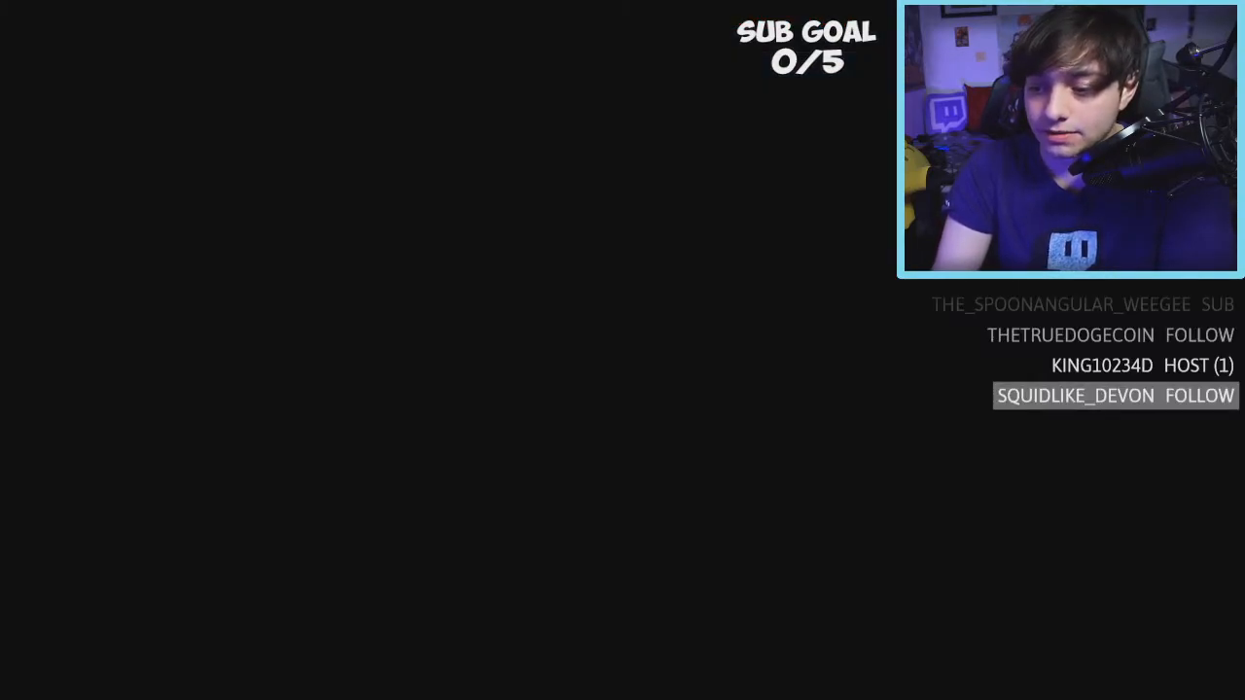
Make the Display Capture source visible, then start adding a Browser Source and cancel it
left_click(809, 607)
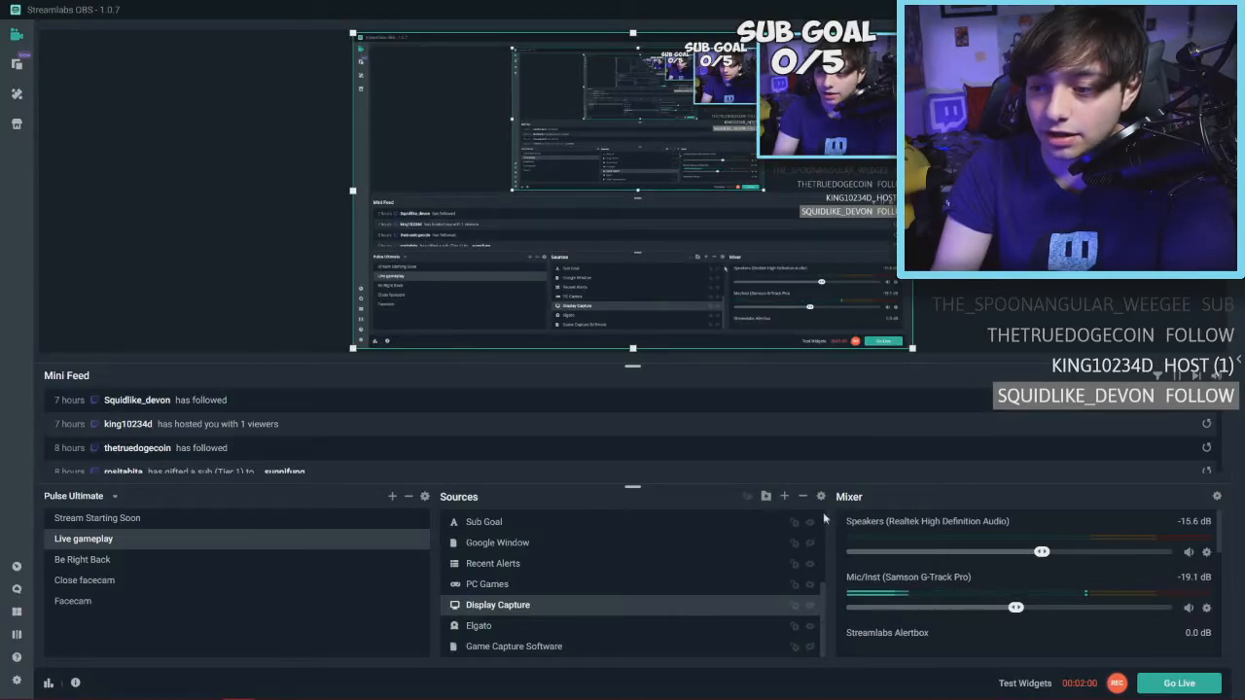
left_click(784, 499)
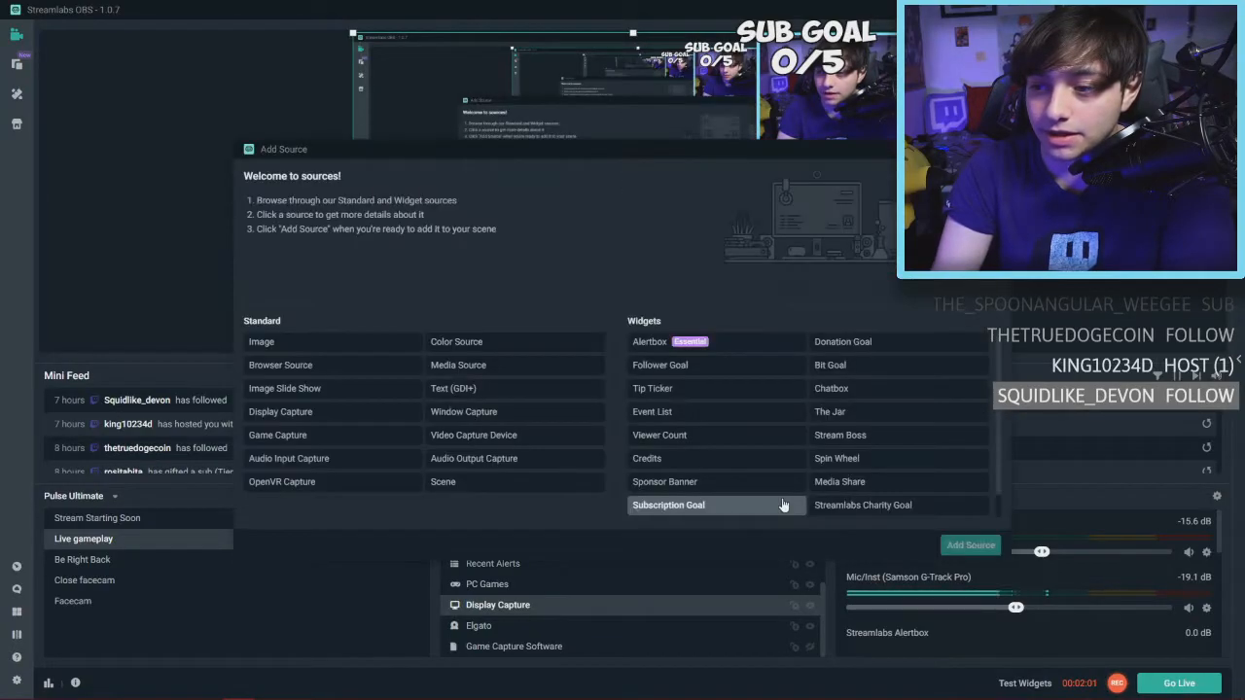
left_click(328, 365)
left_click(971, 544)
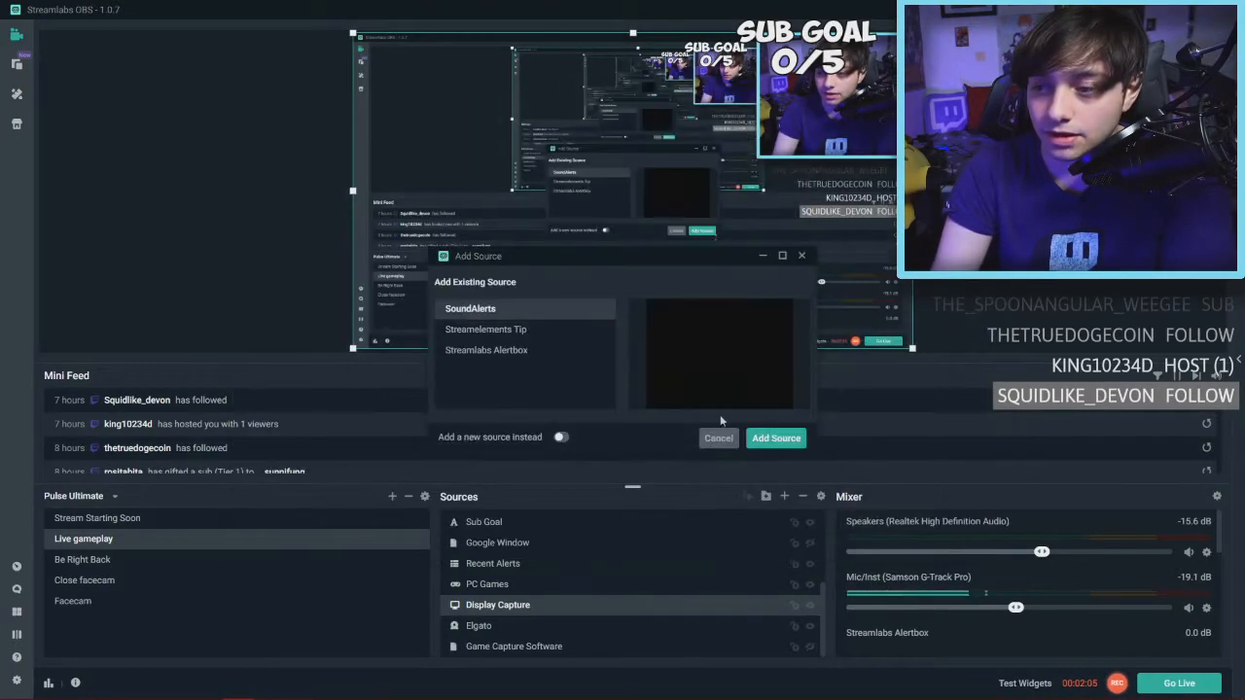
left_click(709, 438)
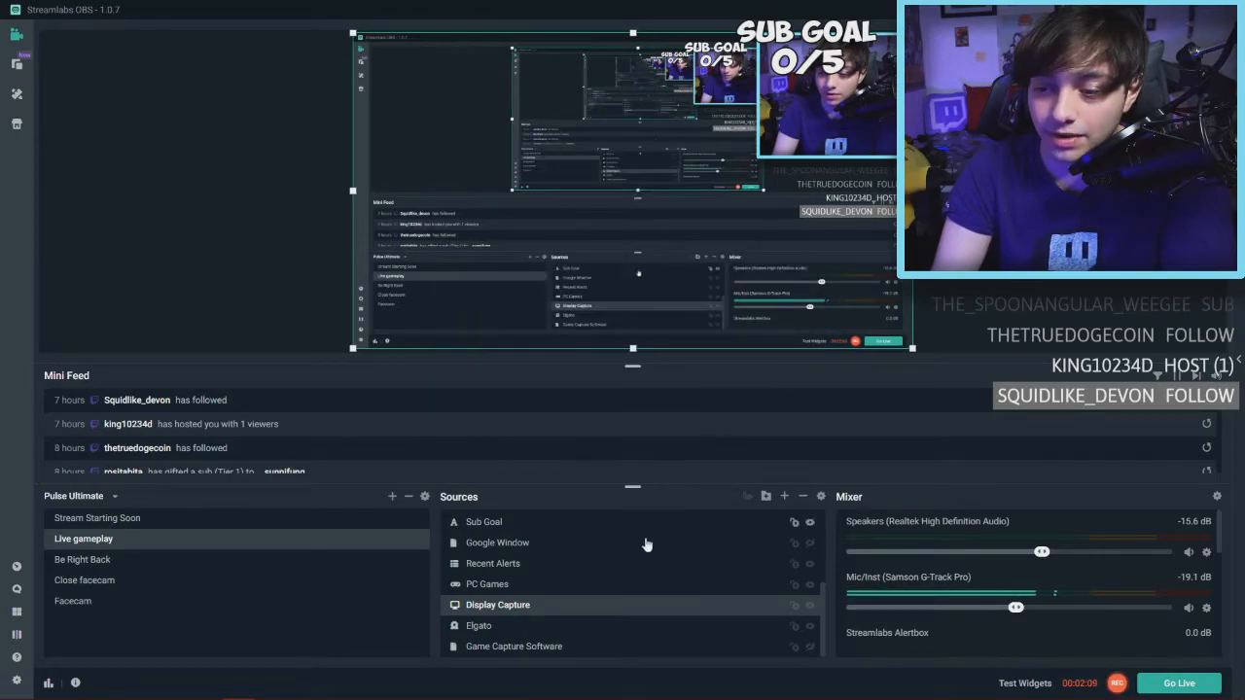
Replace the Streamlabs Alertbox source's URL with the Alert Box widget URL and move its box right and down
scroll(639, 536, "up", 5)
left_click(505, 519)
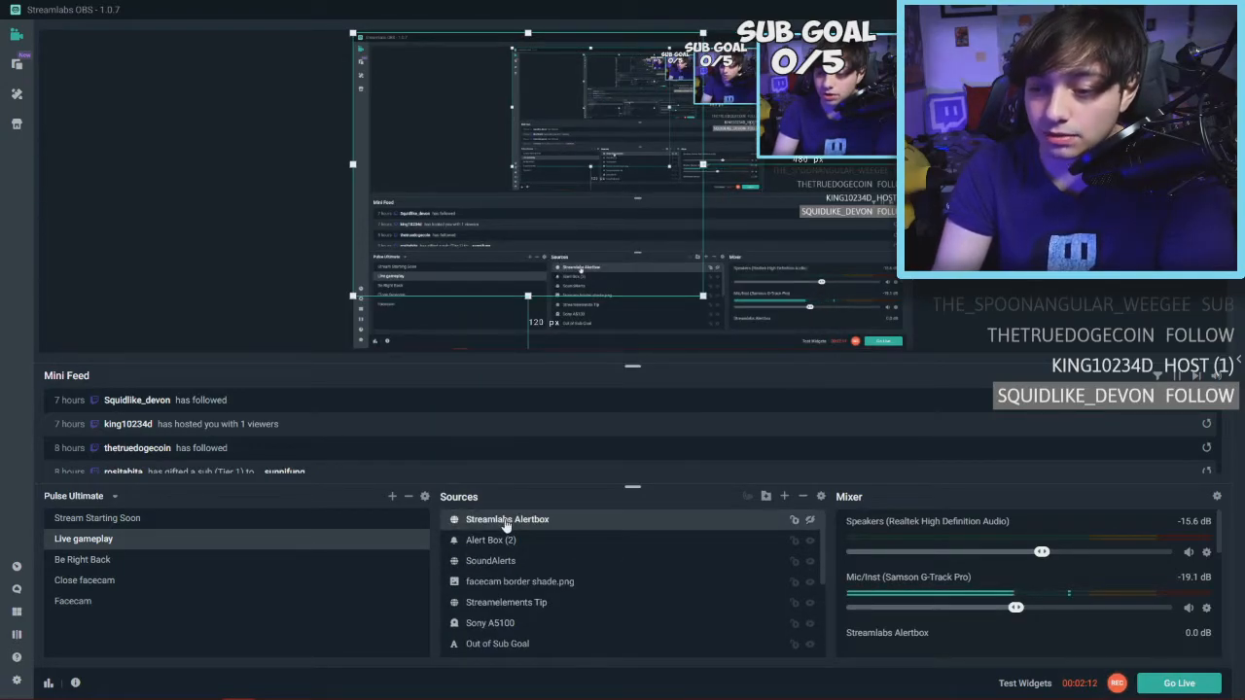
right_click(505, 523)
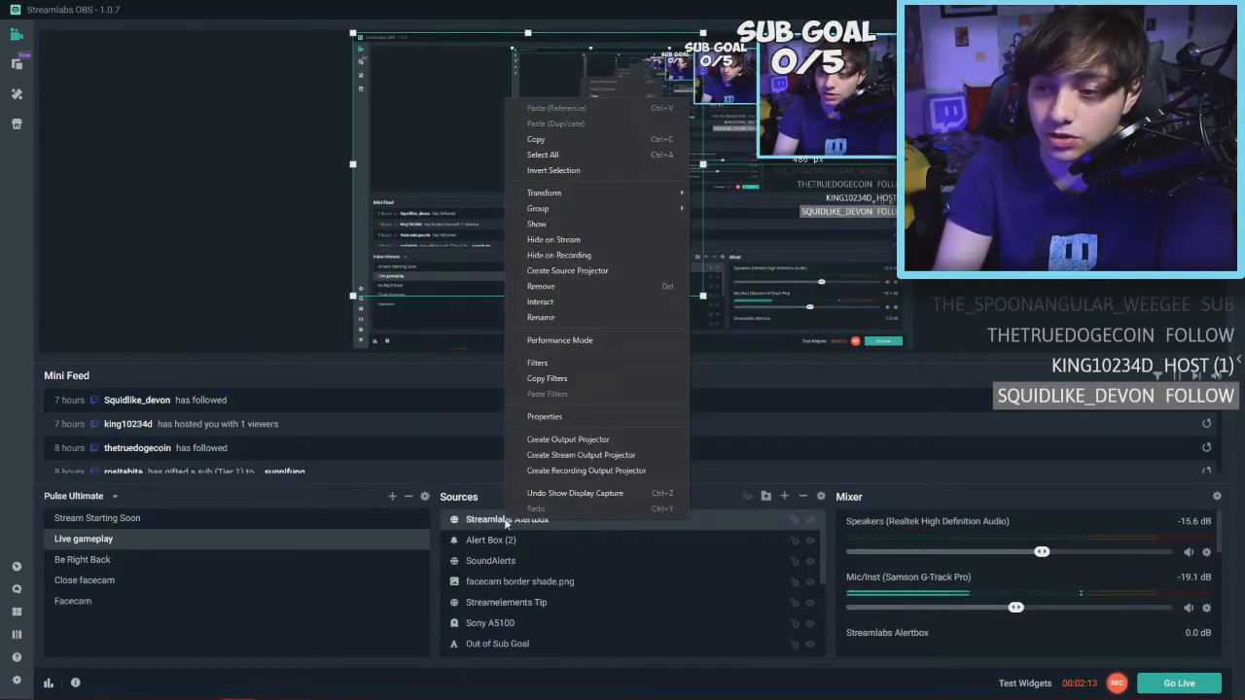
left_click(565, 415)
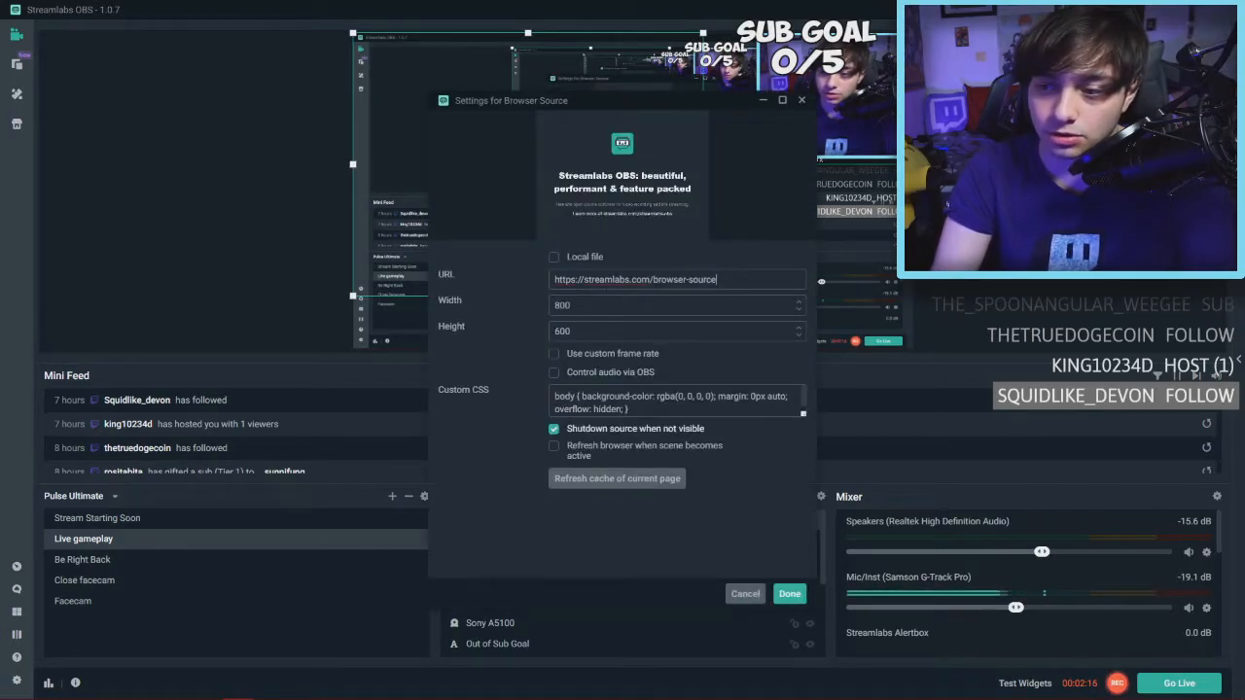
left_click_drag(717, 279, 554, 279)
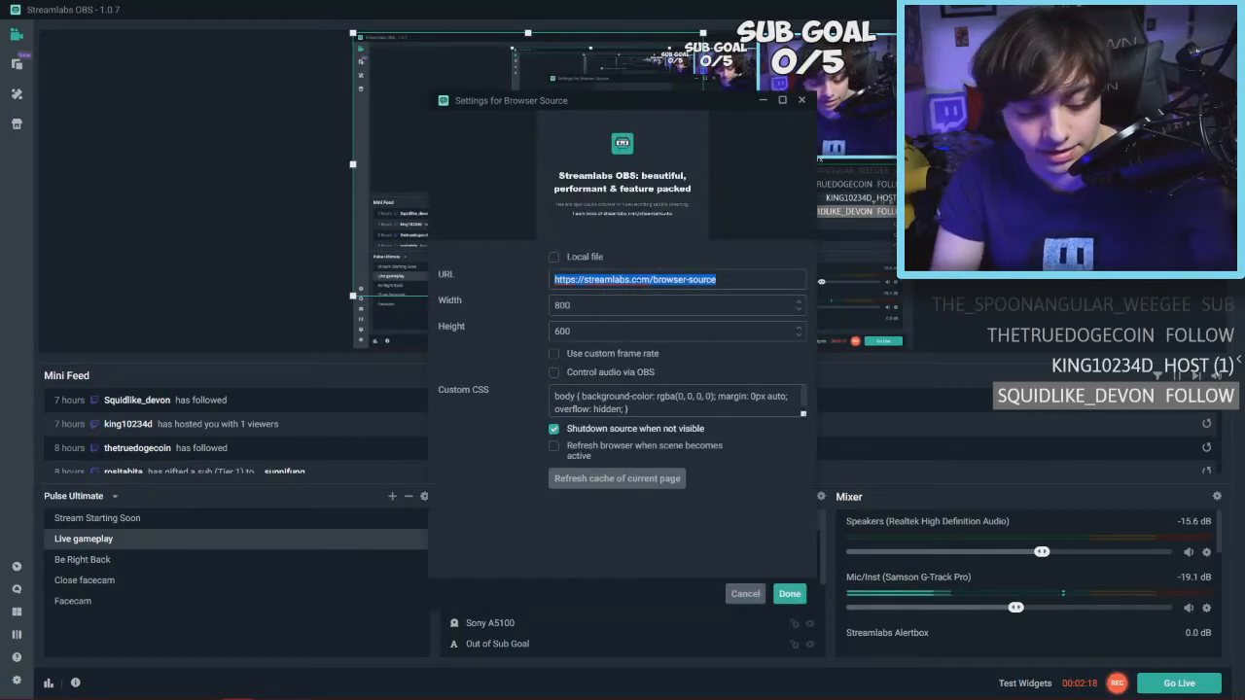
key("ctrl+v")
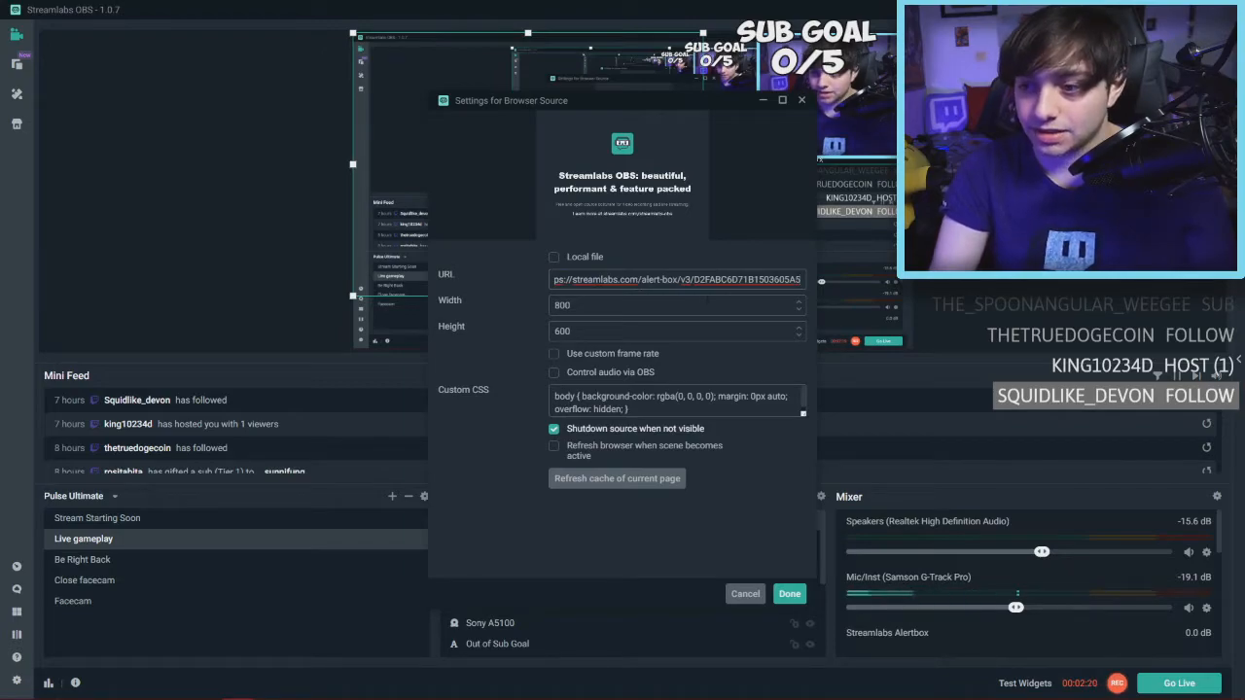
left_click(789, 594)
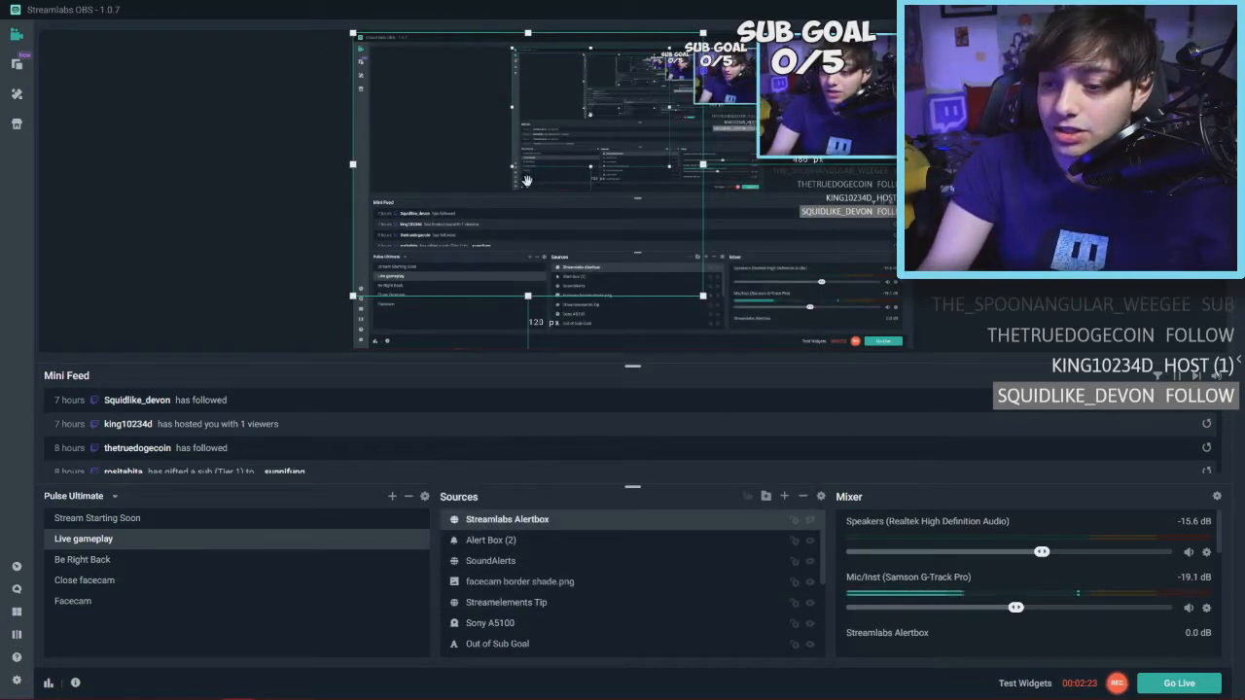
left_click_drag(529, 187, 628, 211)
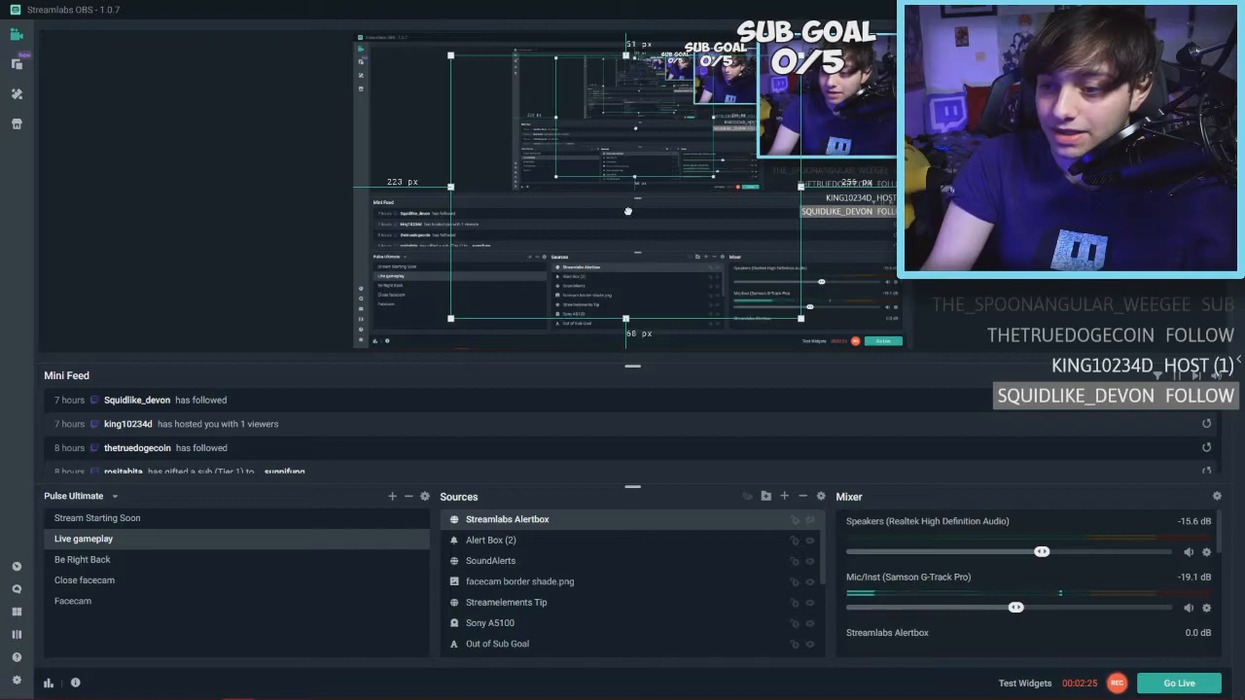
Remove the Streamlabs Alertbox browser source from the scene
right_click(624, 520)
left_click(707, 288)
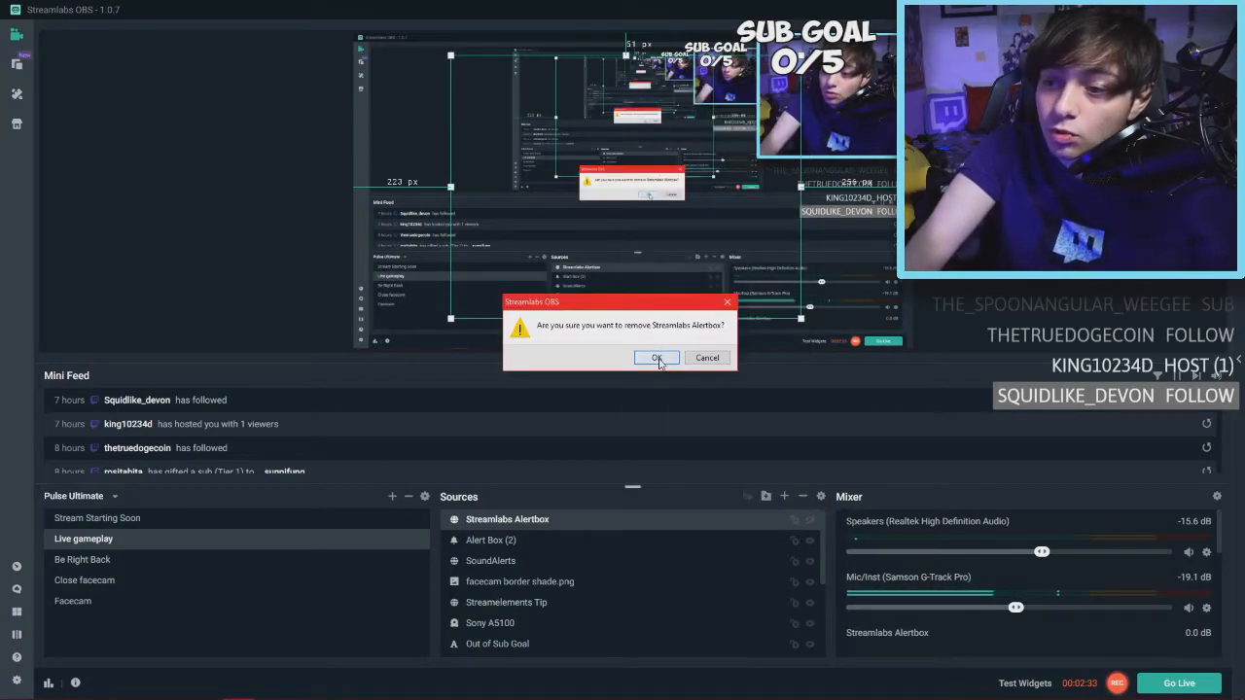
left_click(656, 358)
Add the built-in Alertbox widget to the scene and select the new Alert Box (2) source
scroll(545, 564, "down", 3)
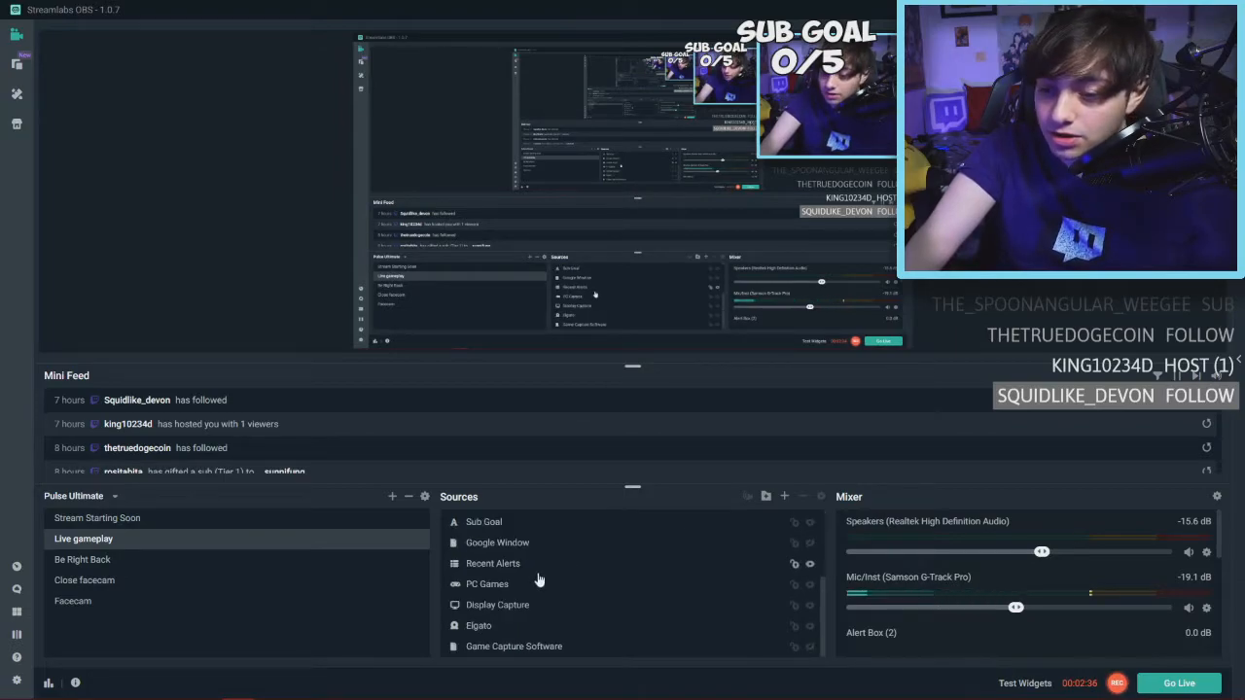
left_click(784, 496)
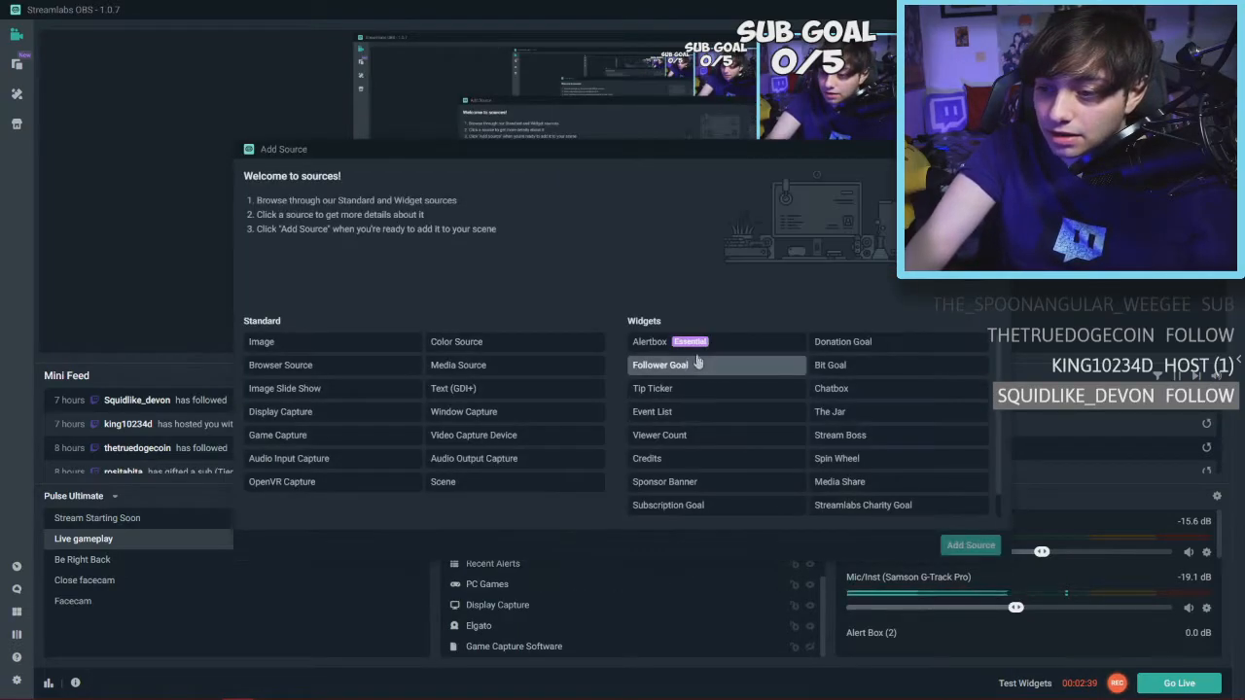
left_click(693, 343)
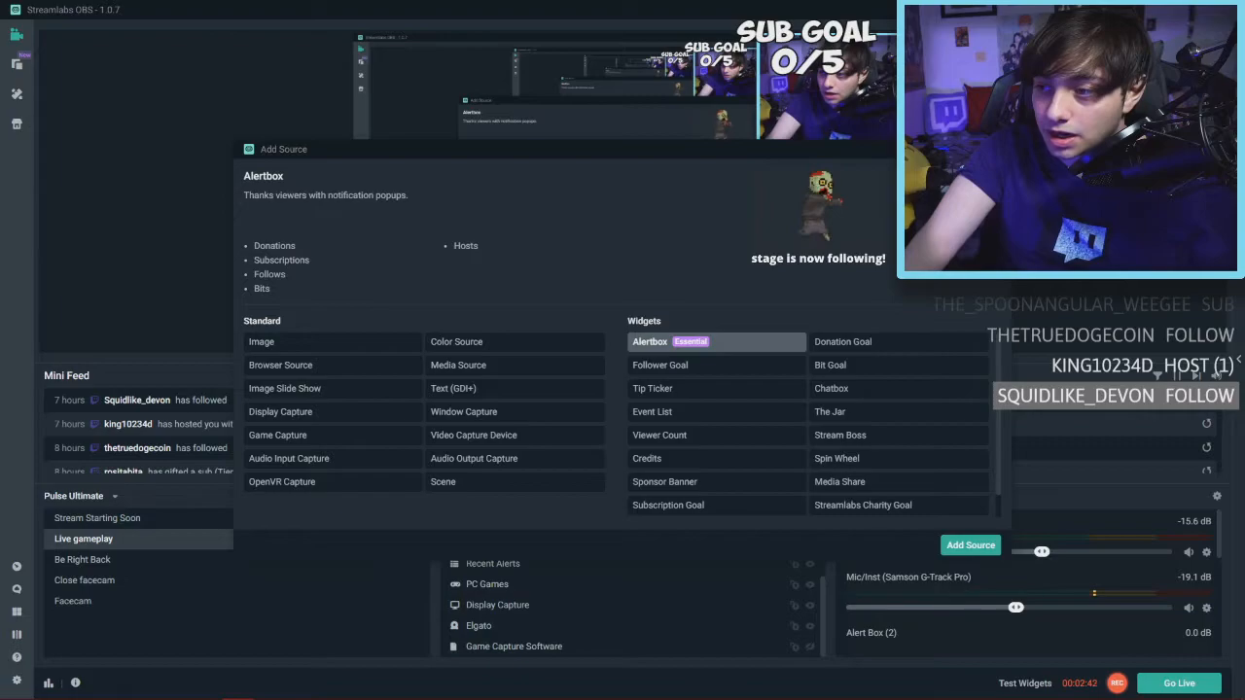
left_click(997, 149)
scroll(606, 581, "up", 2)
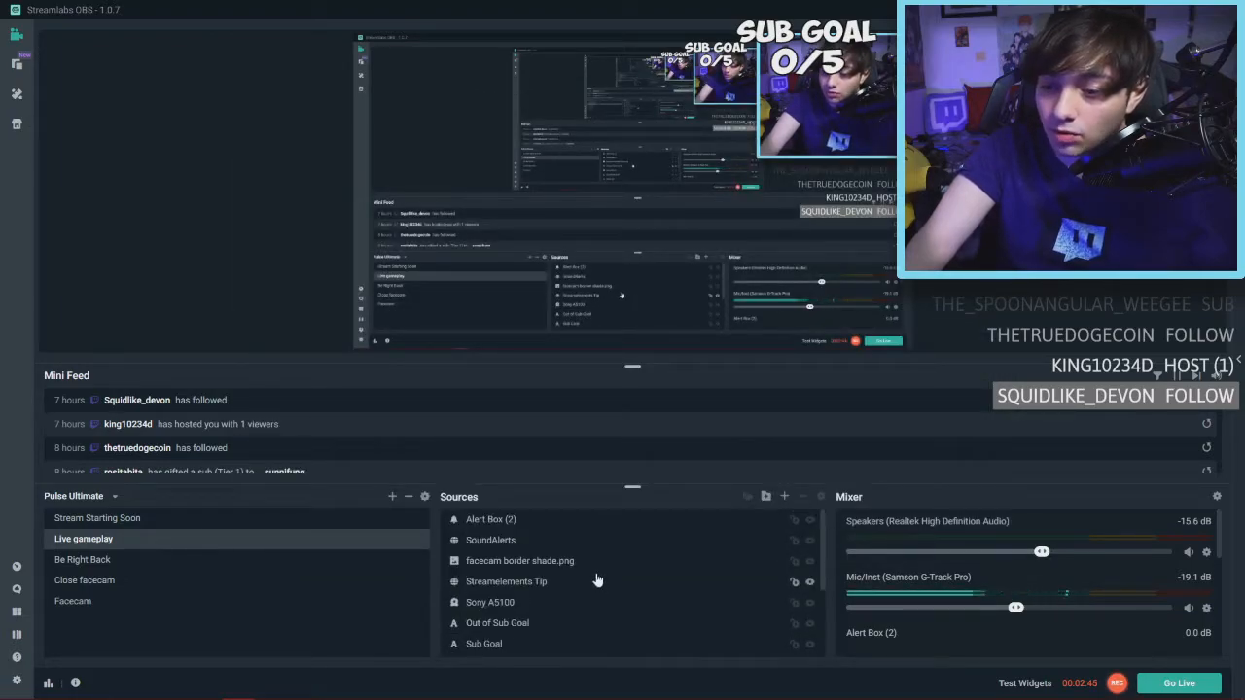
left_click(477, 519)
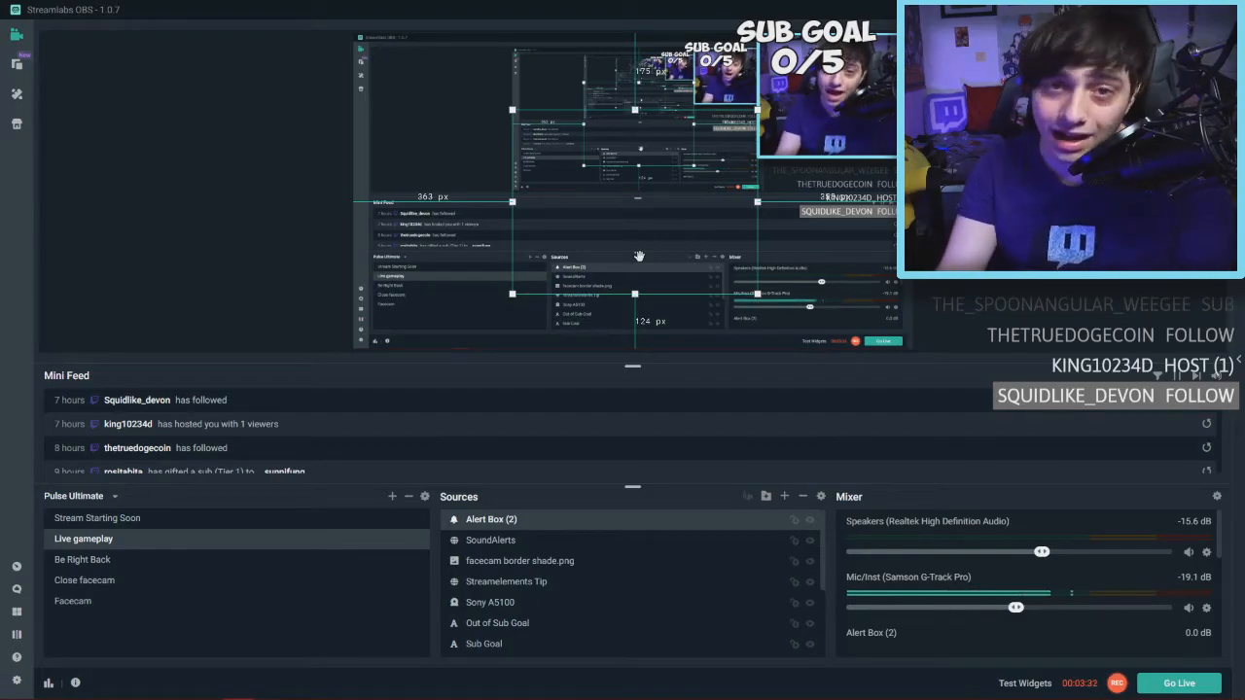
Fire a test Donation alert from the Test Widgets options
left_click(1025, 683)
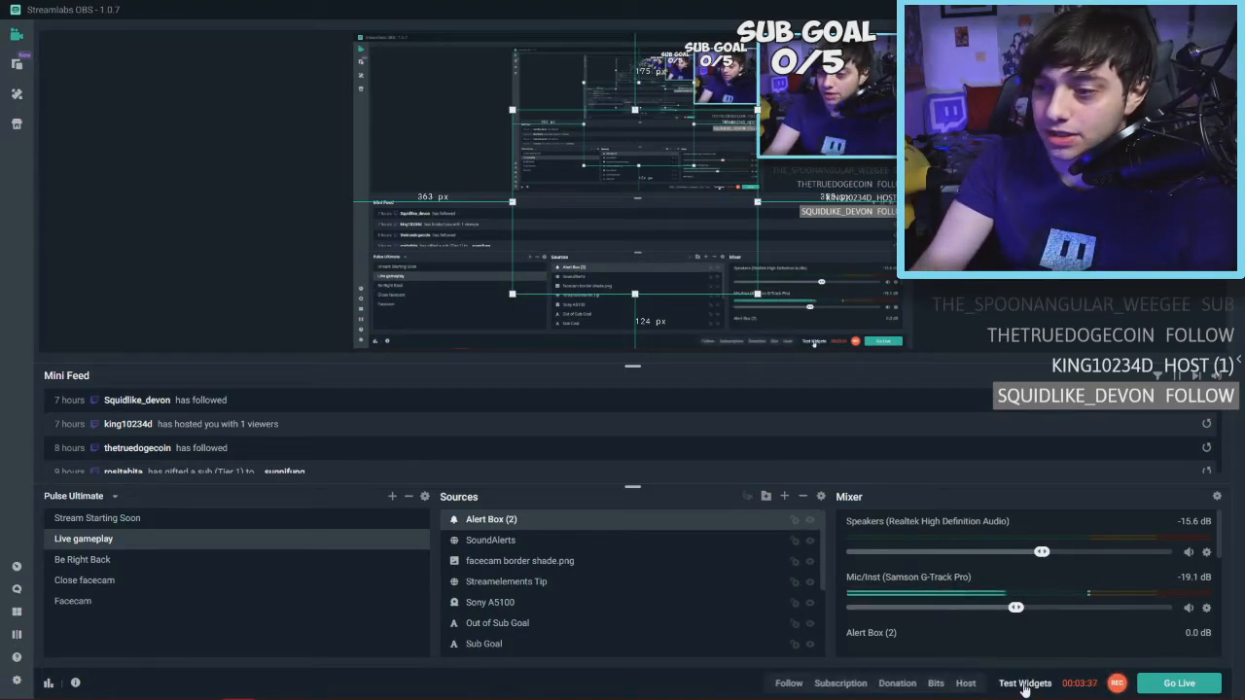
left_click(896, 683)
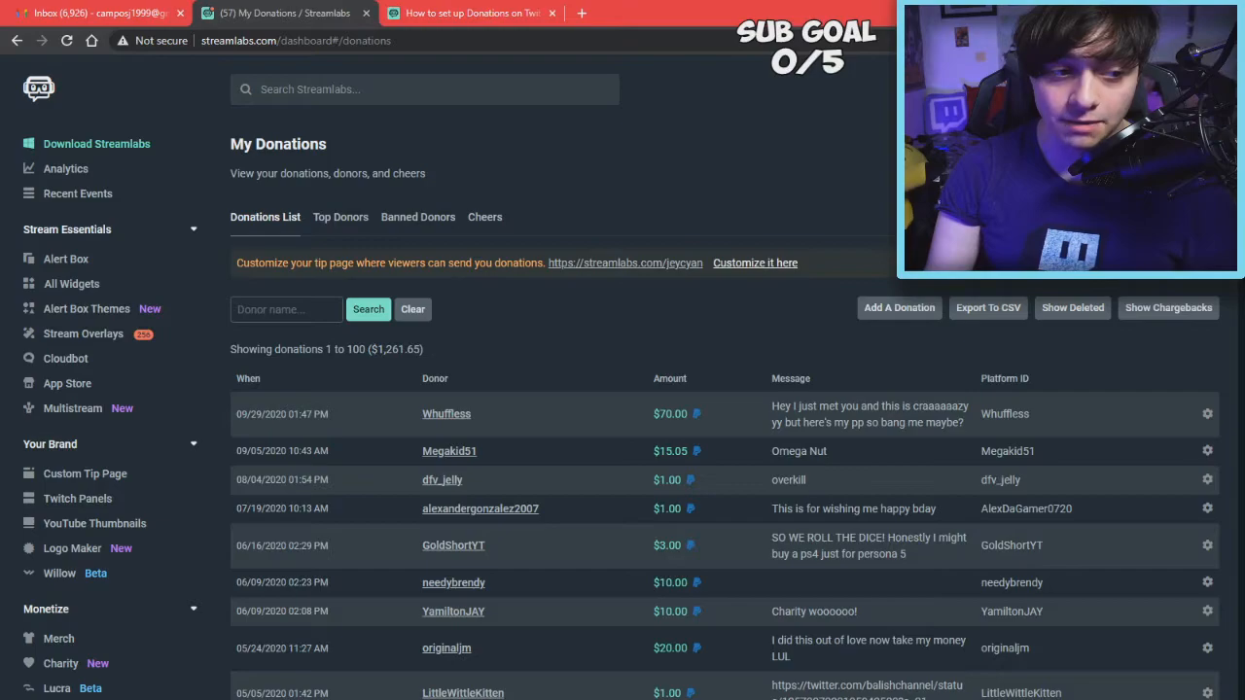
left_click_drag(703, 263, 584, 265)
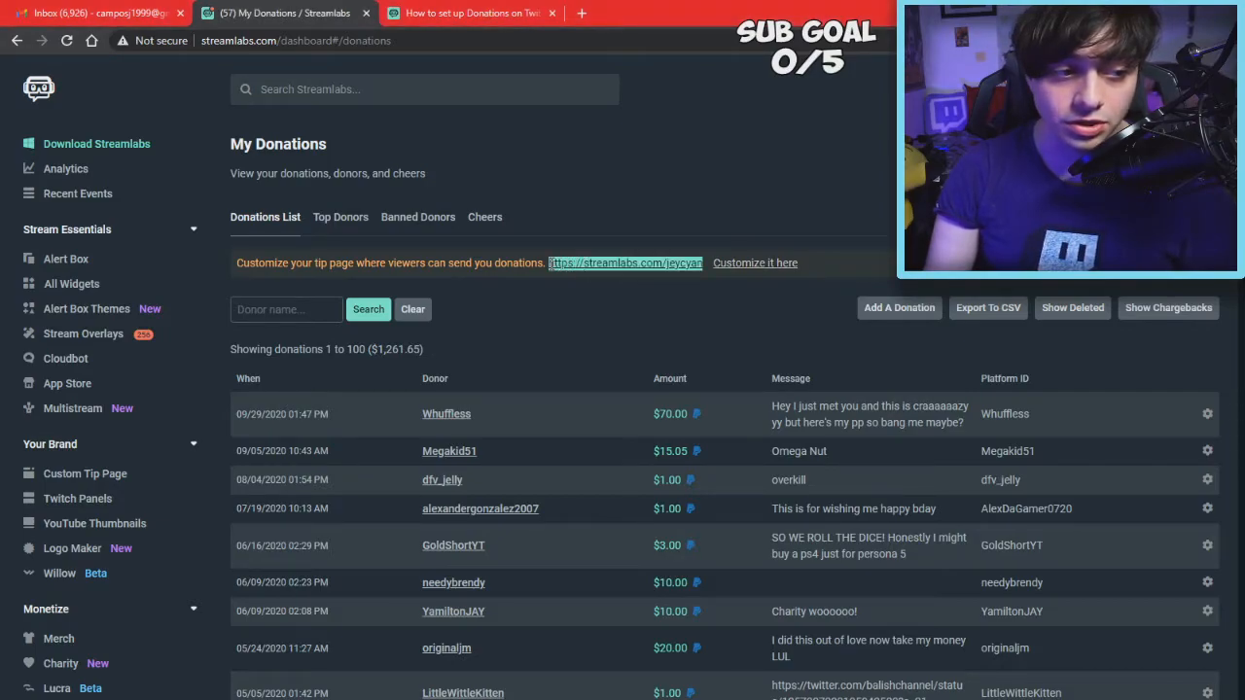
left_click(548, 200)
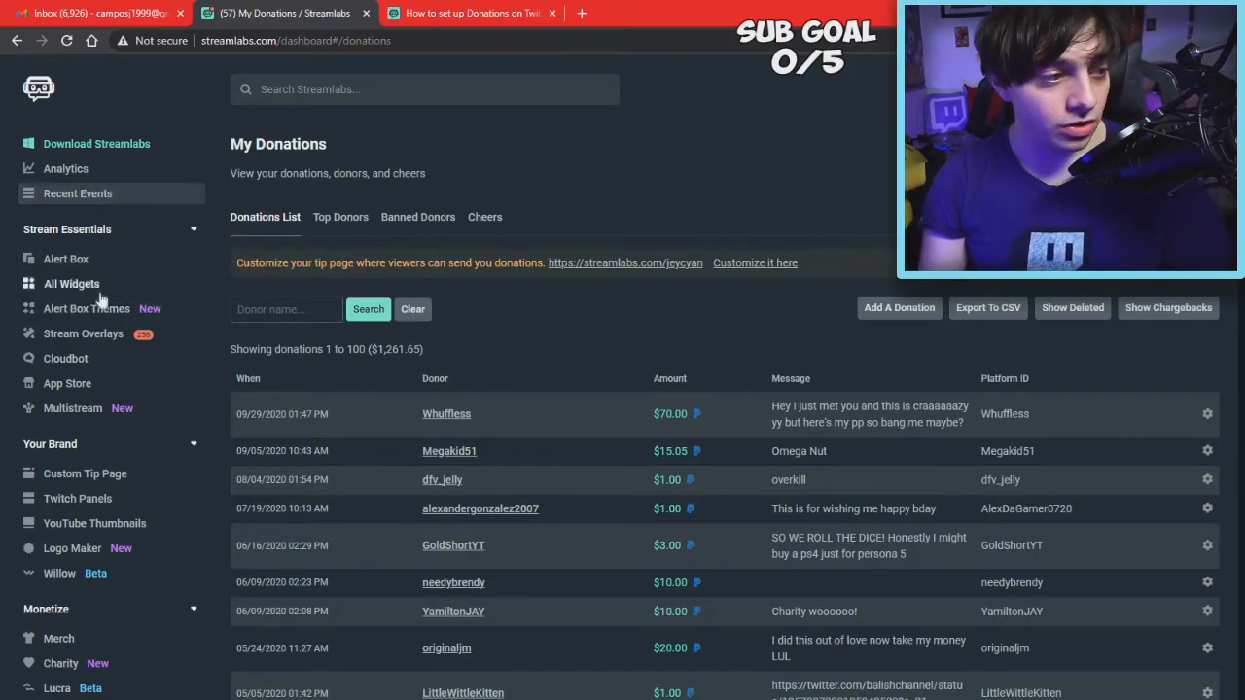
scroll(105, 329, "down", 10)
scroll(105, 321, "up", 3)
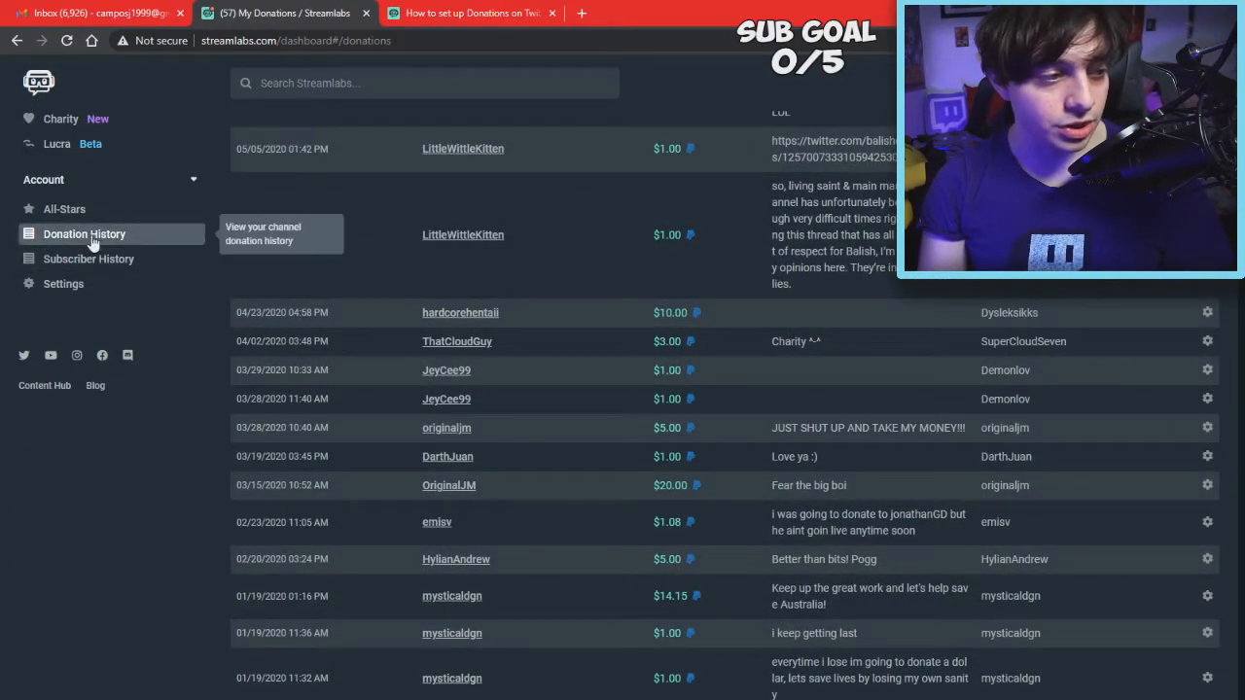
scroll(95, 243, "up", 1)
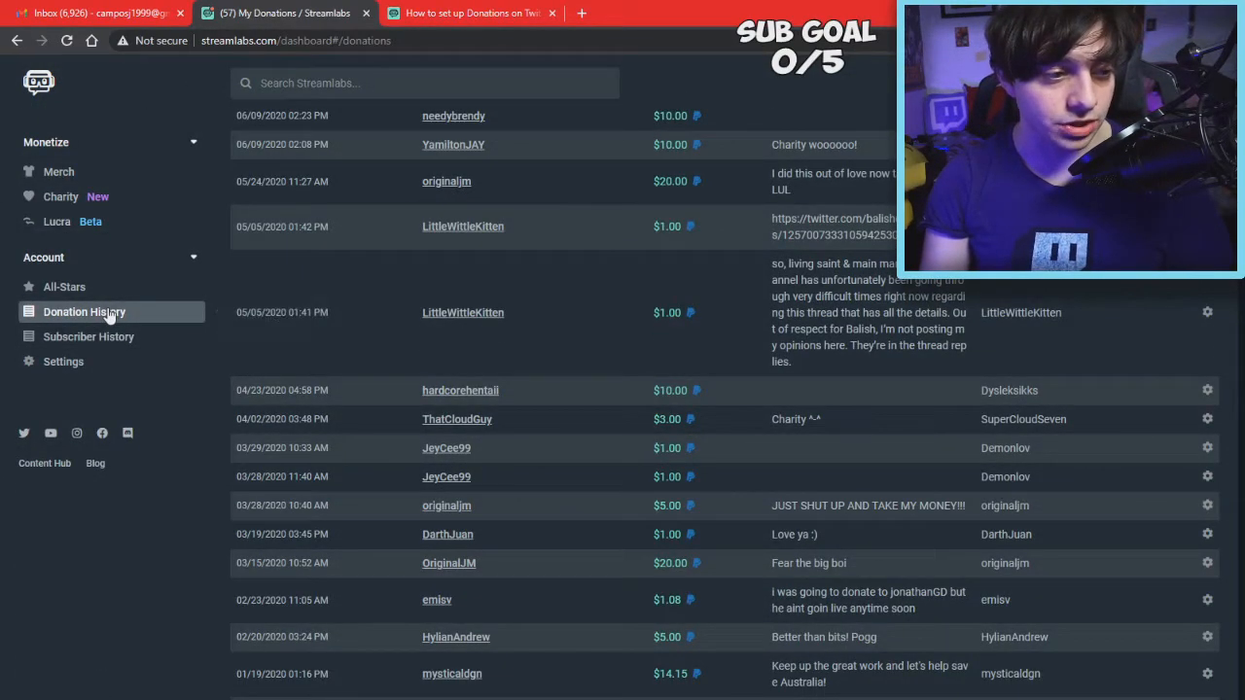
scroll(431, 345, "up", 6)
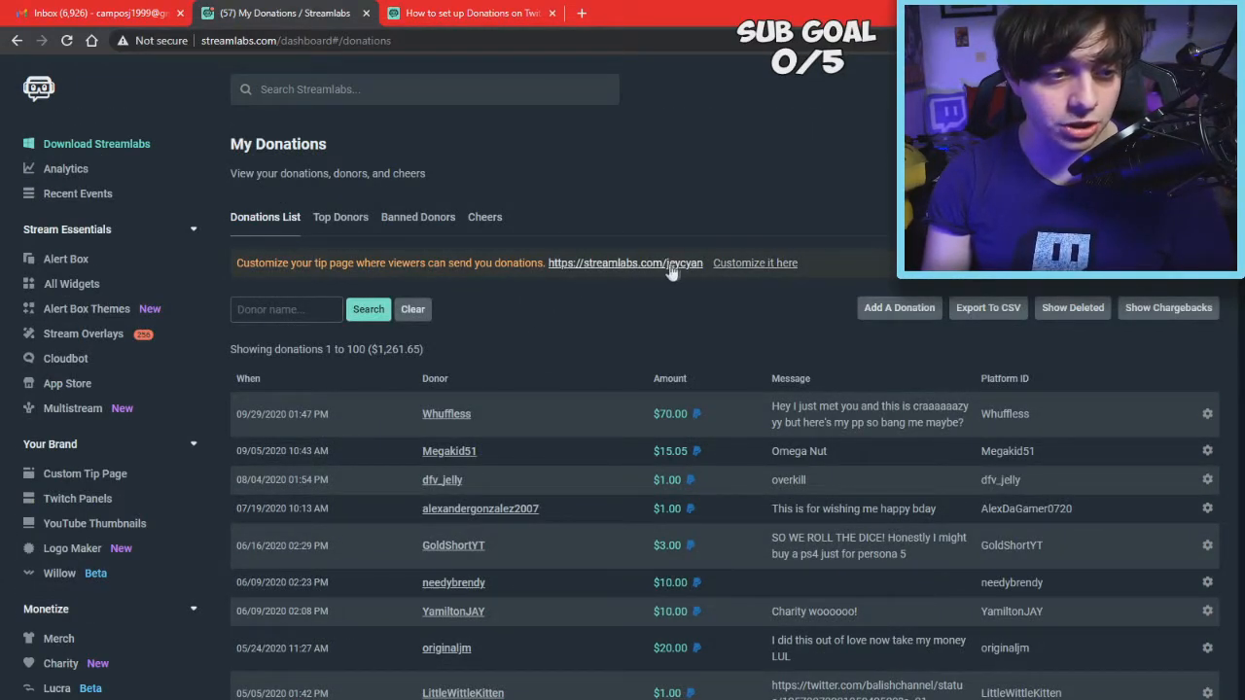
left_click_drag(704, 265, 561, 263)
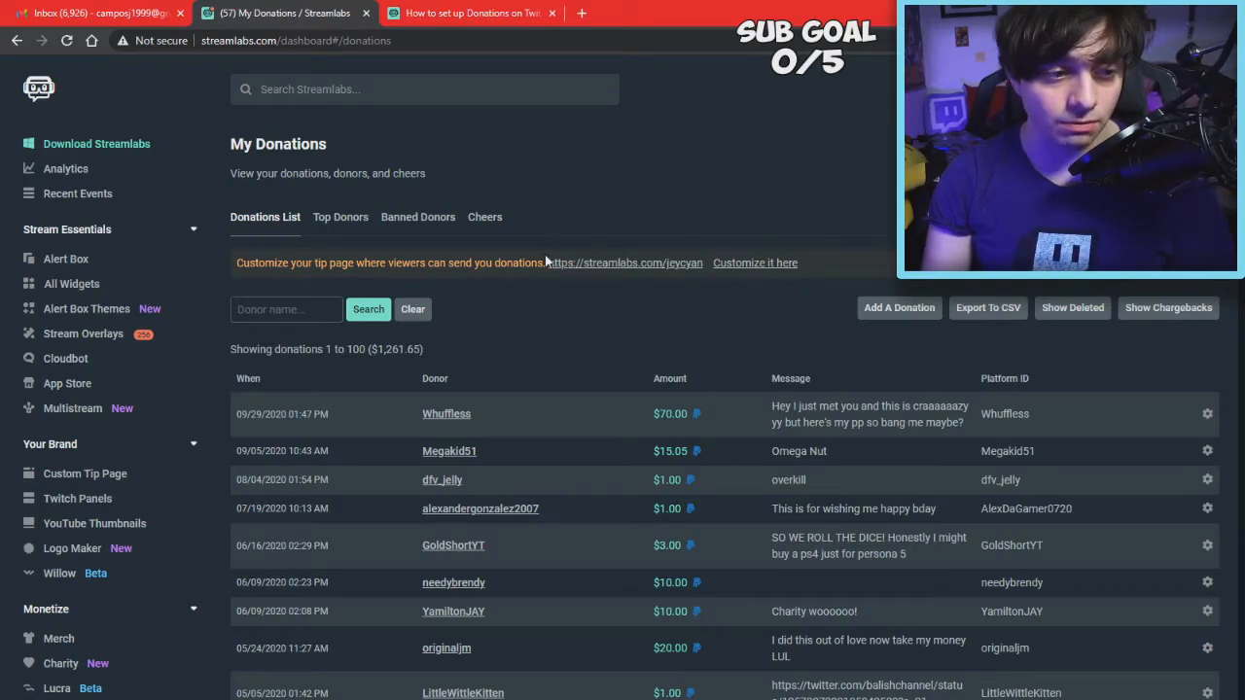
left_click_drag(549, 263, 699, 265)
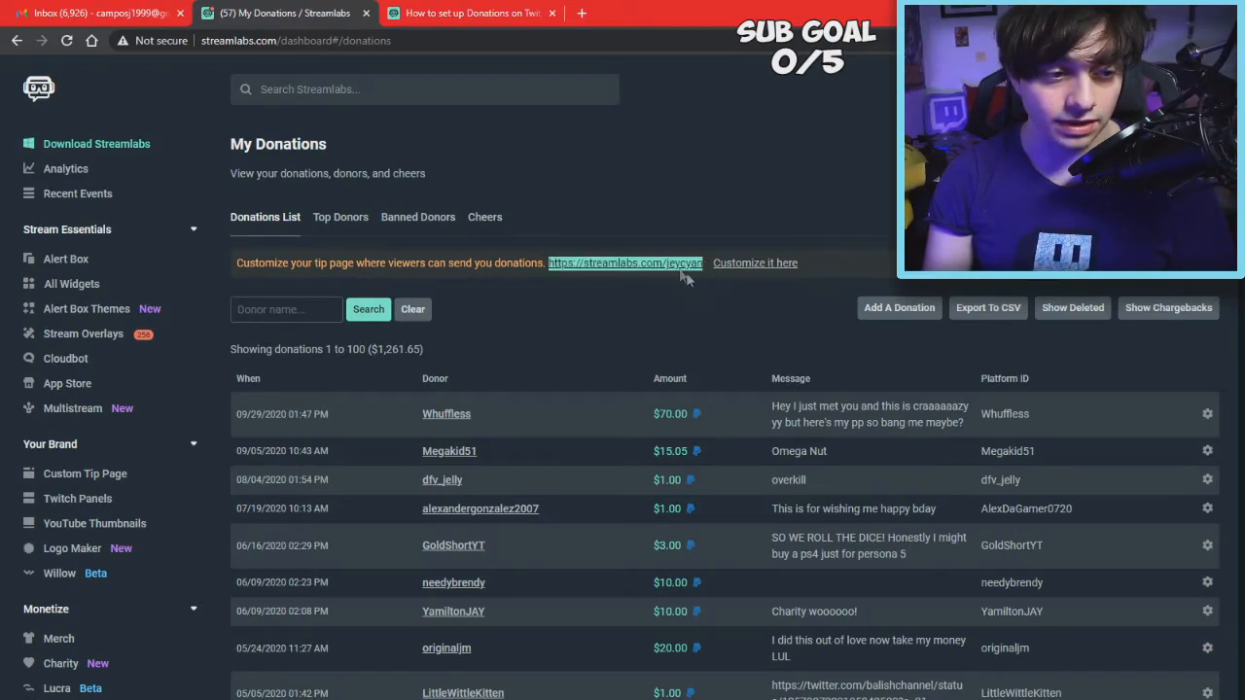
Open Twitch in a new tab and turn on panel editing on the channel About page
left_click(582, 13)
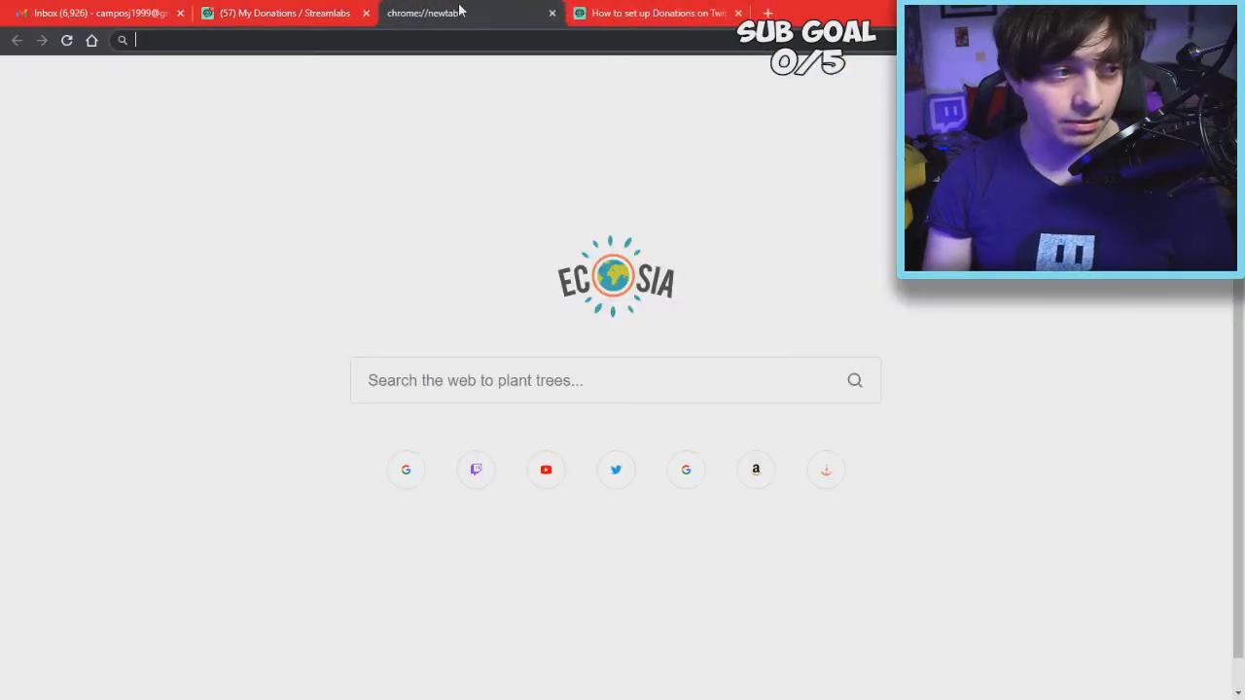
type("twitch.tv/jeycyan/about")
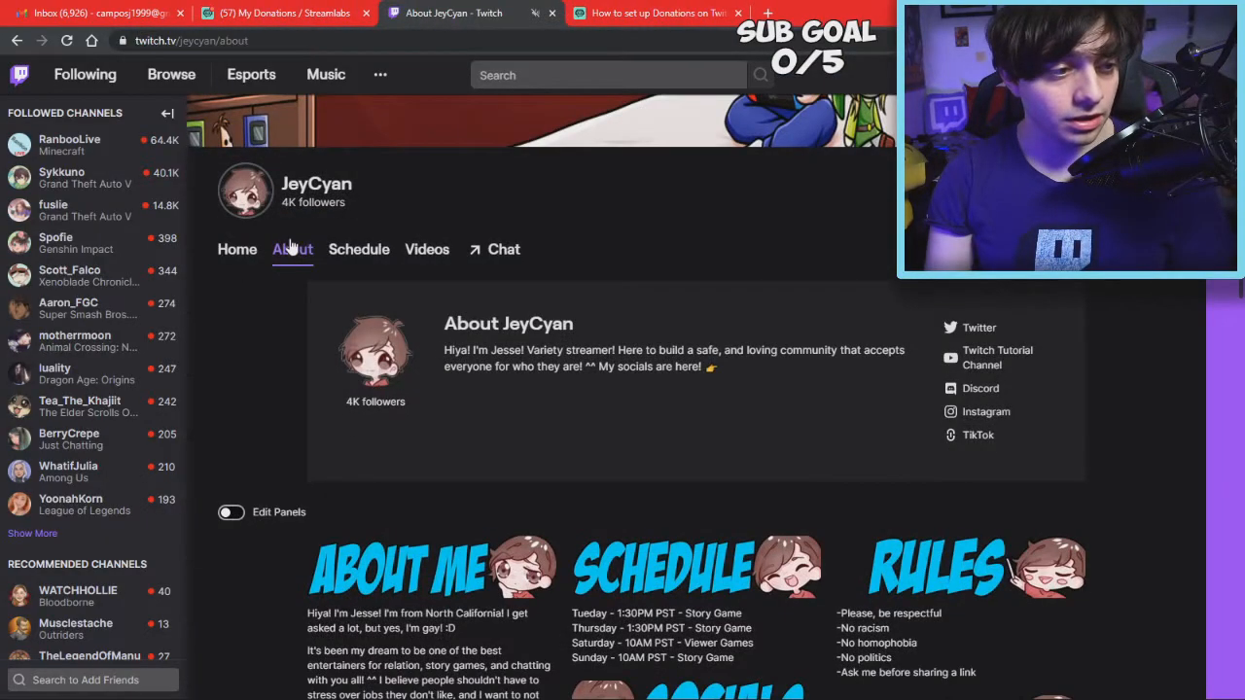
scroll(302, 288, "down", 1)
scroll(302, 288, "down", 2)
left_click(230, 359)
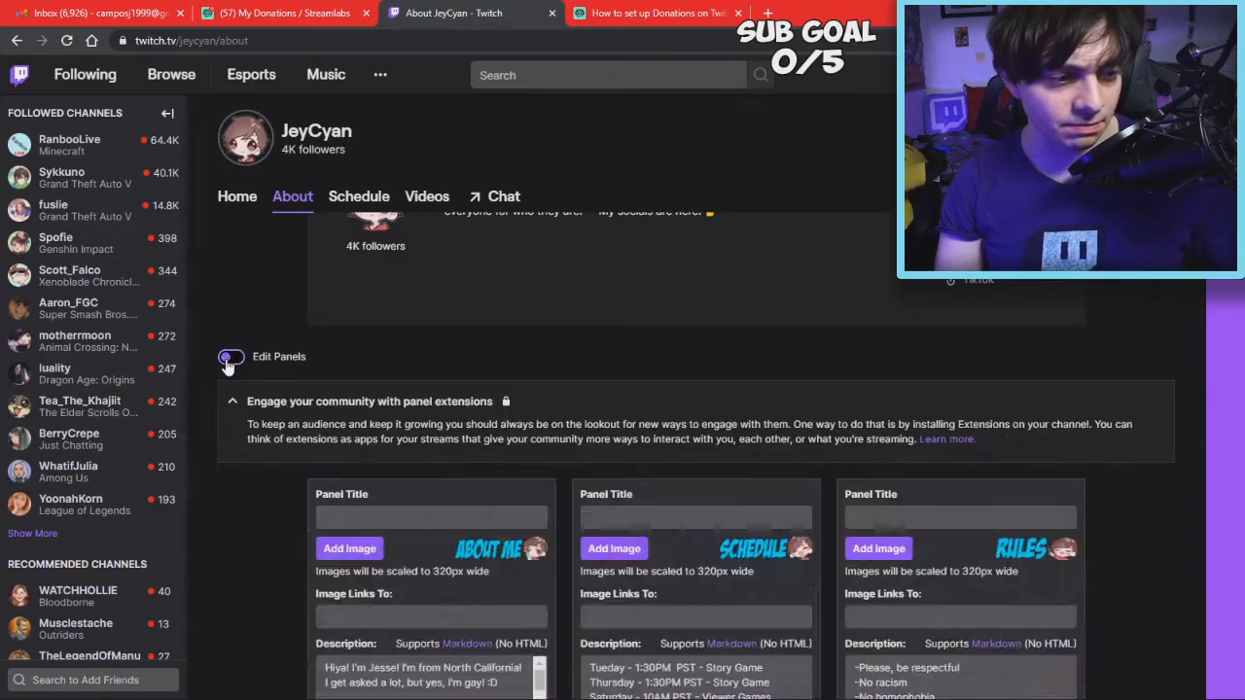
Check the TIP panel's existing link address, then scroll down to the empty panel slot
scroll(674, 472, "down", 5)
scroll(701, 438, "down", 1)
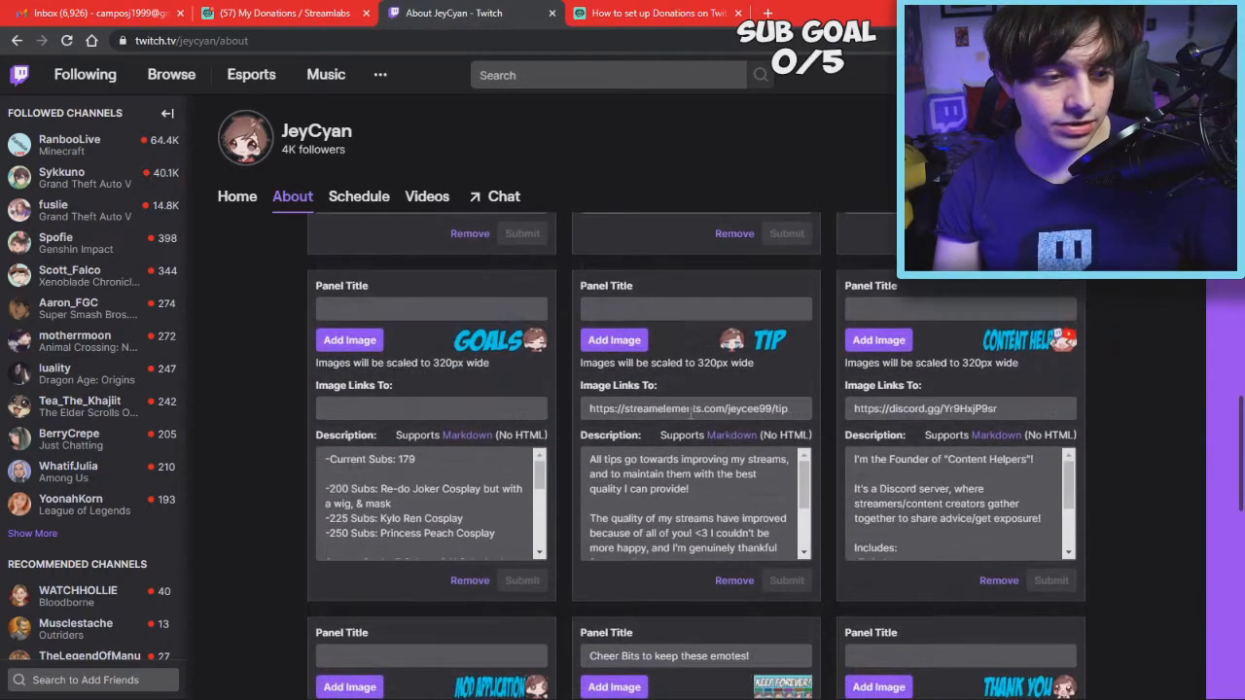
left_click(767, 407)
triple_click(795, 409)
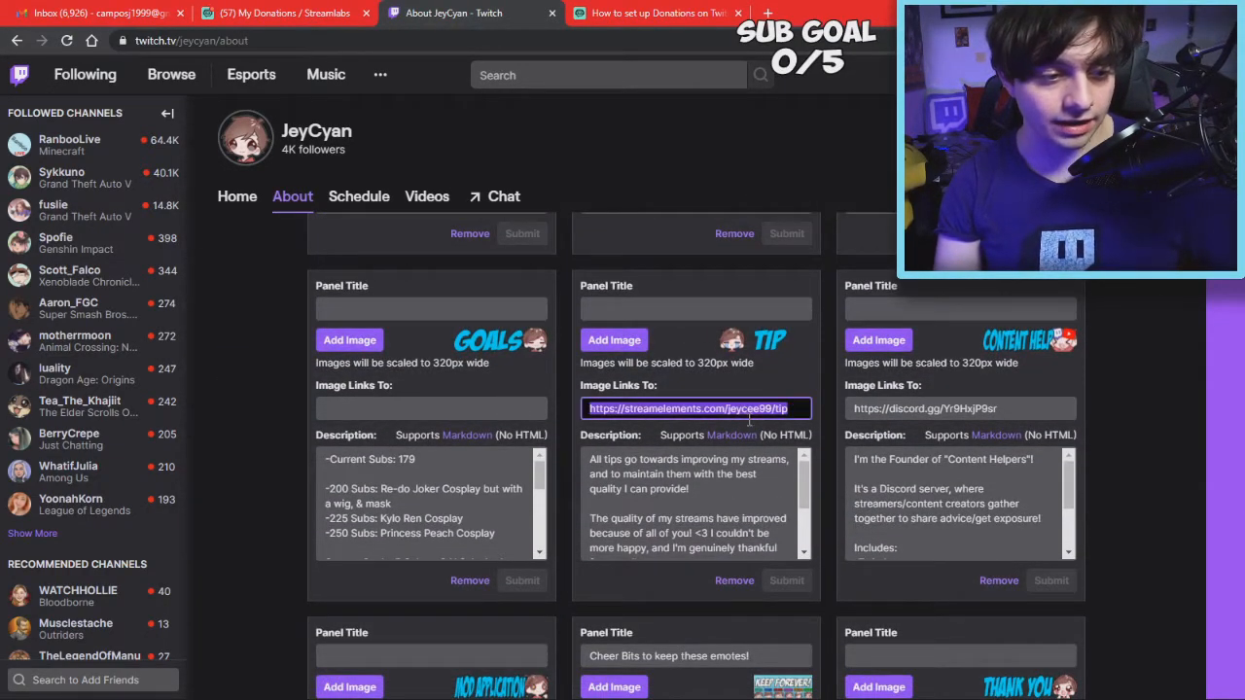
scroll(678, 390, "down", 8)
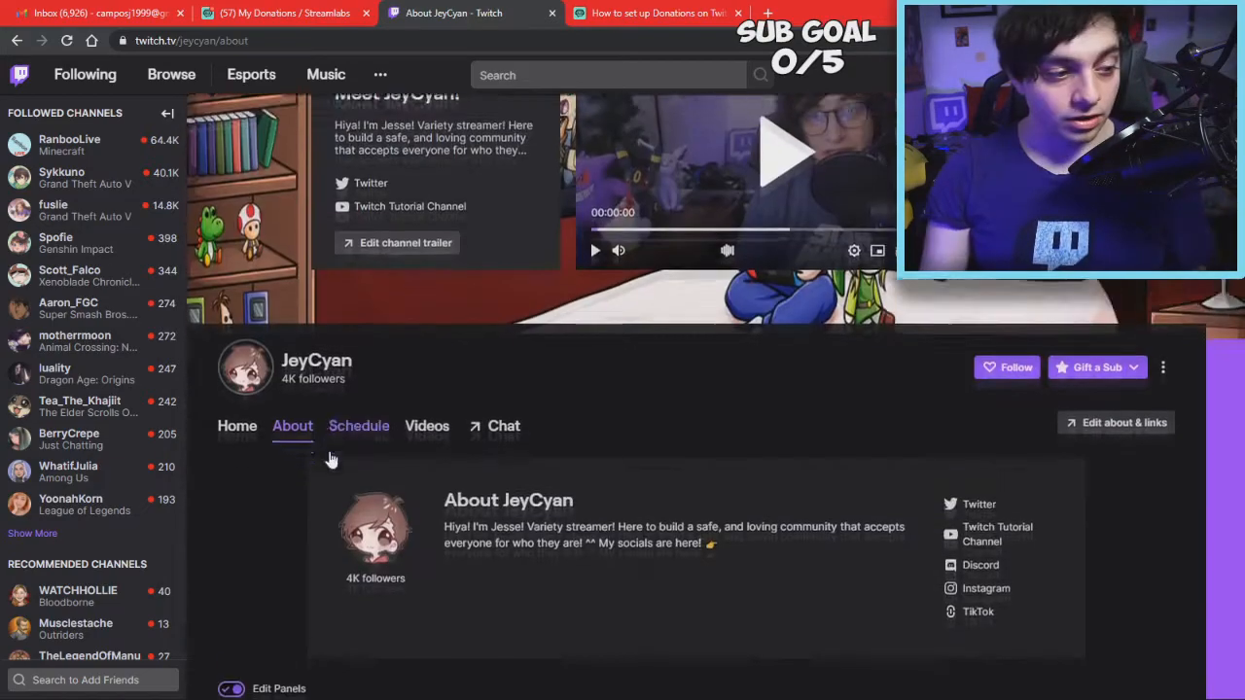
scroll(328, 459, "down", 1)
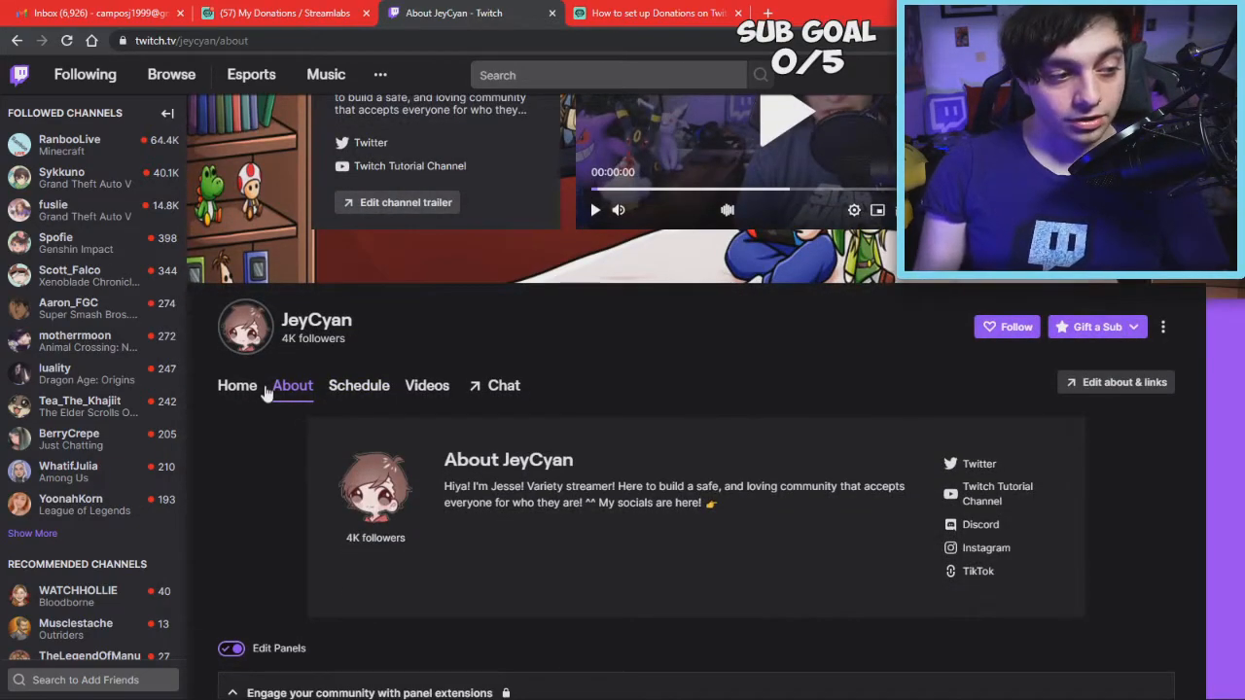
scroll(362, 422, "down", 2)
scroll(362, 424, "down", 2)
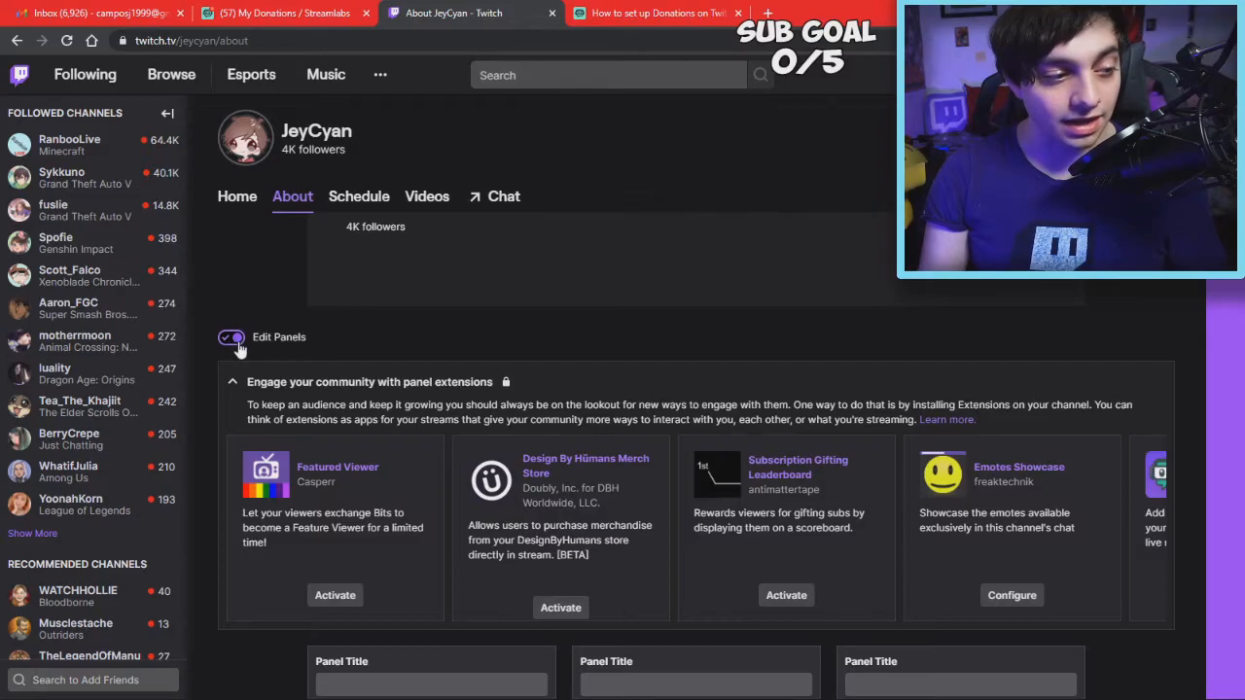
scroll(353, 433, "down", 15)
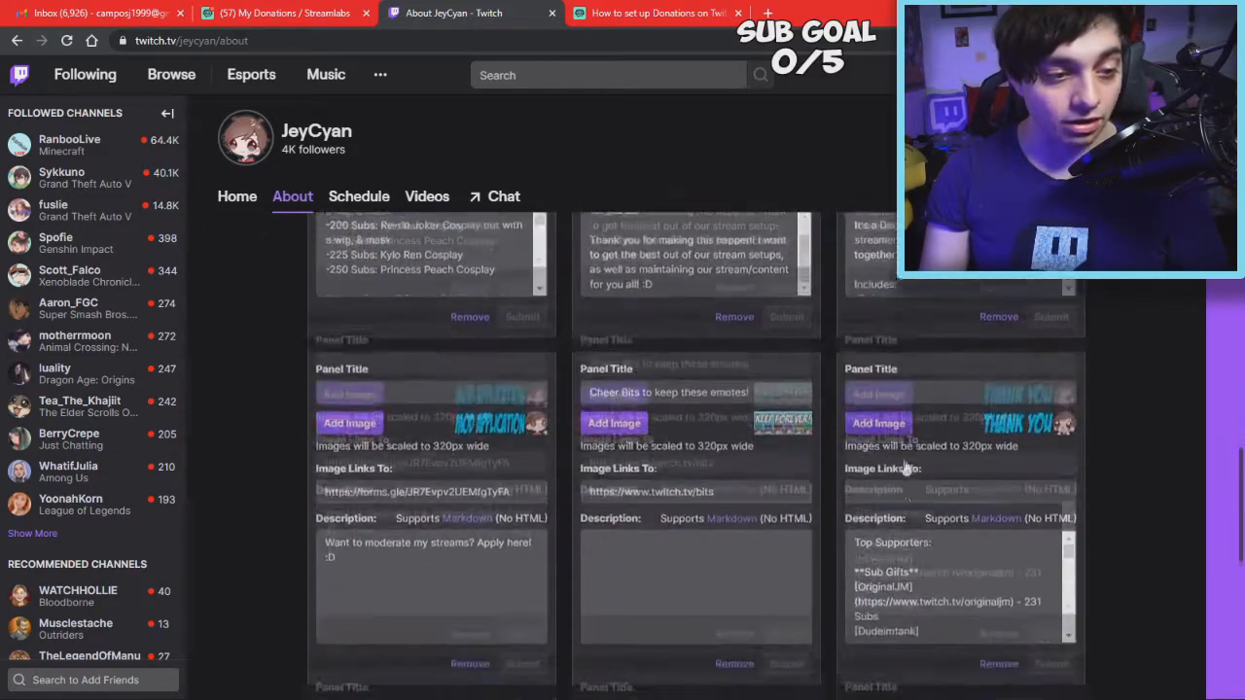
scroll(1004, 499, "down", 5)
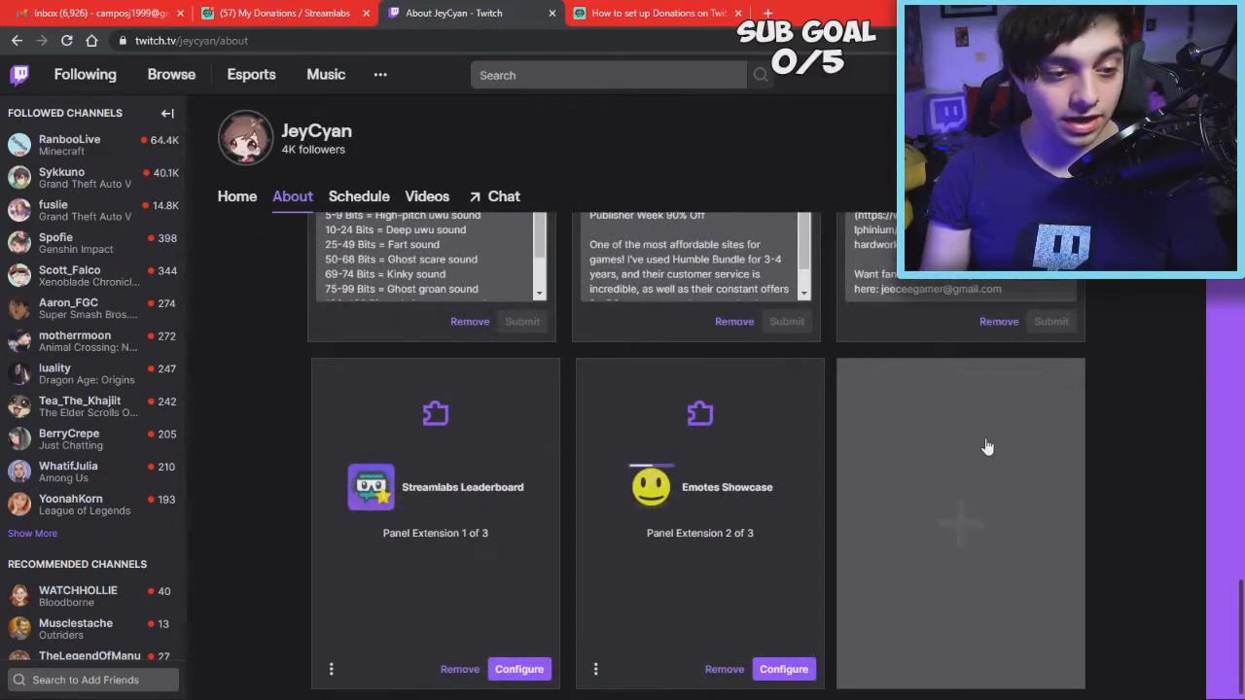
left_click(970, 503)
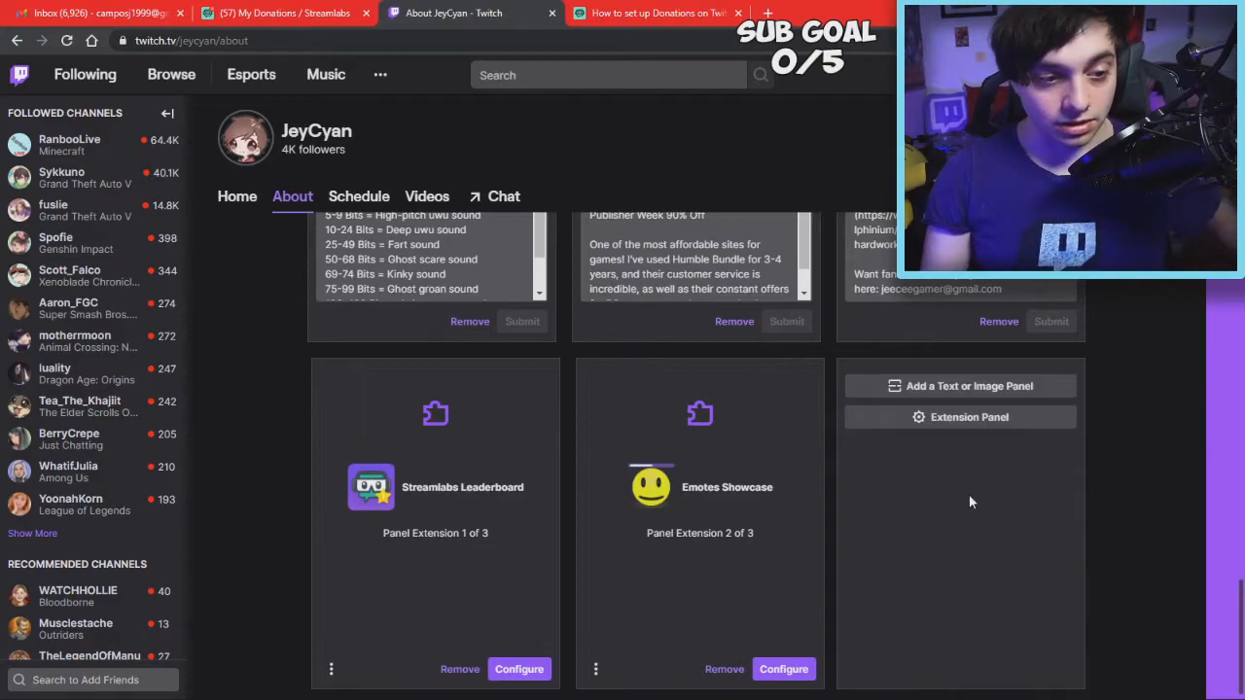
left_click(956, 388)
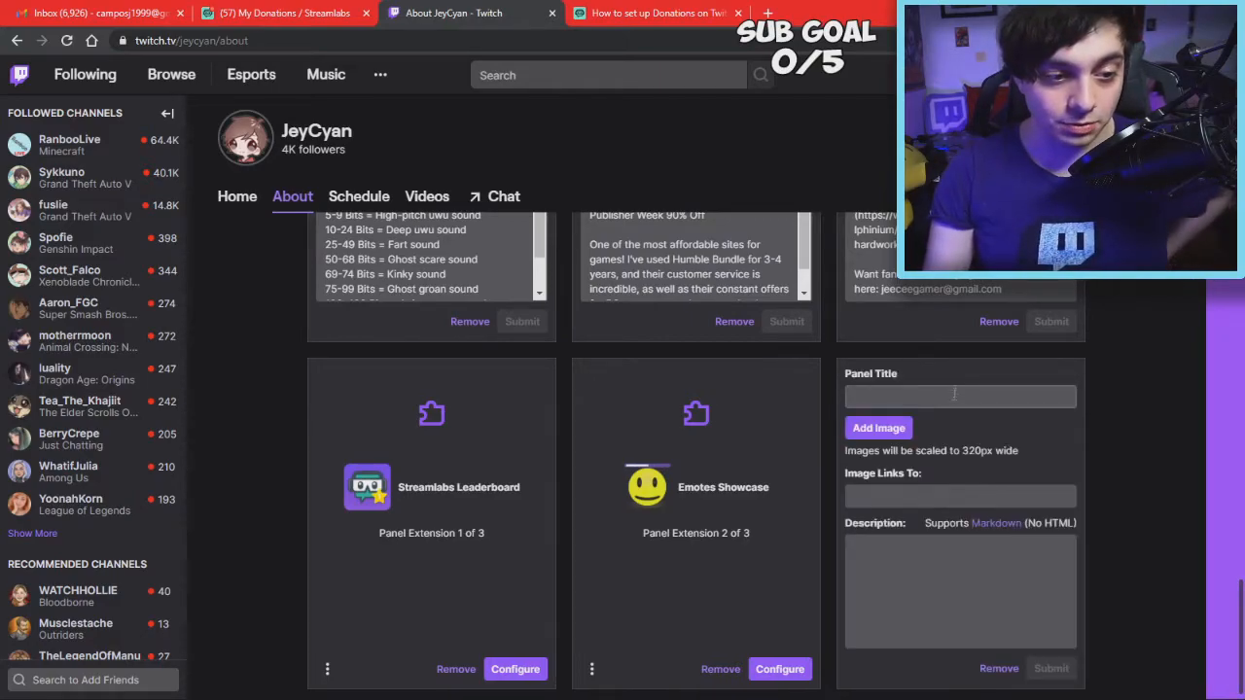
left_click(953, 397)
left_click(1106, 436)
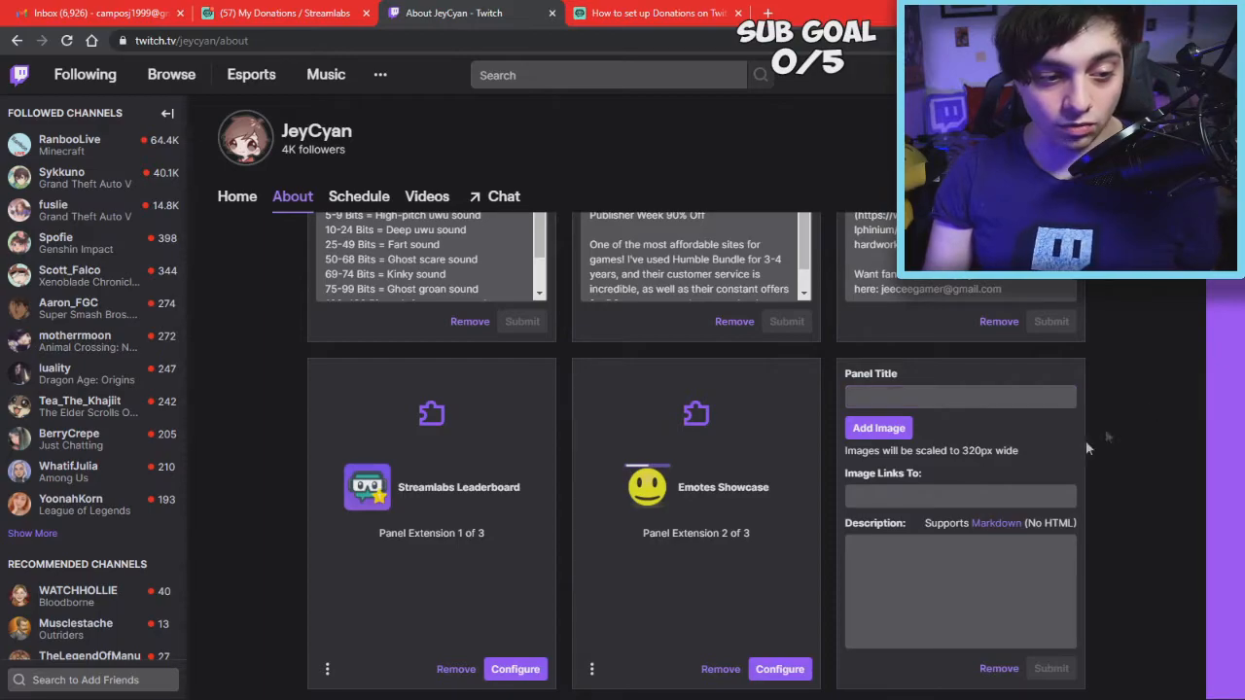
left_click(929, 500)
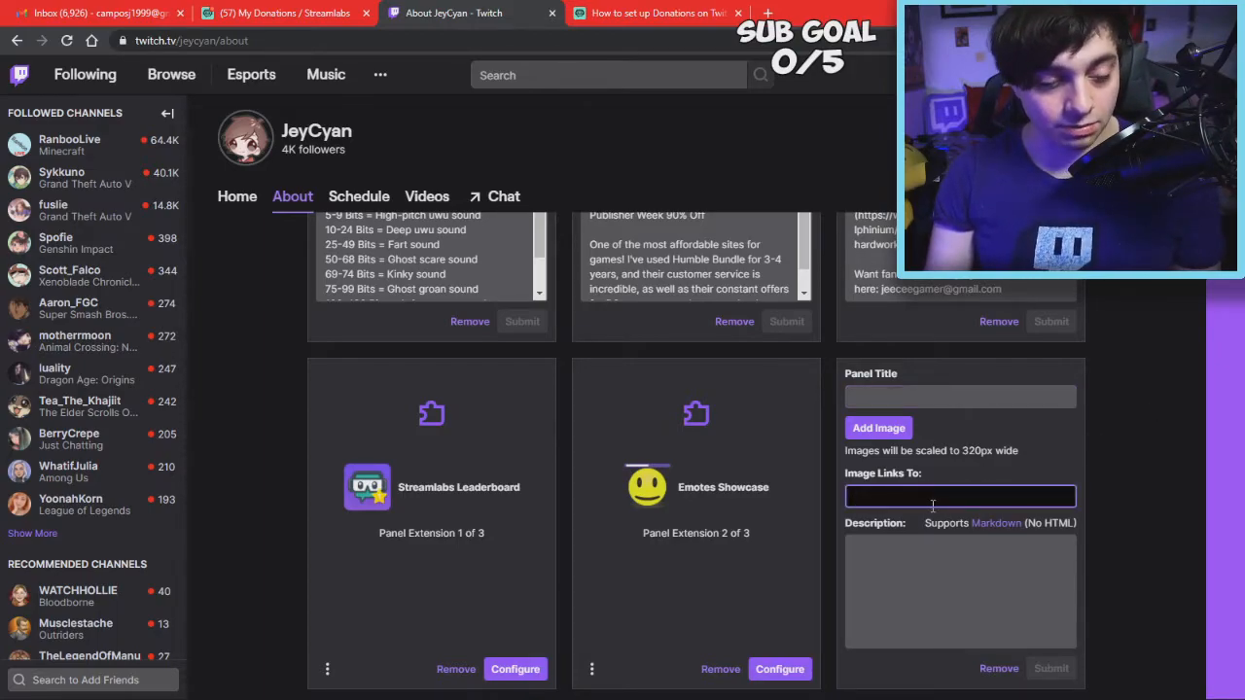
type("https://streamlabs.com/jeycyan")
left_click(924, 593)
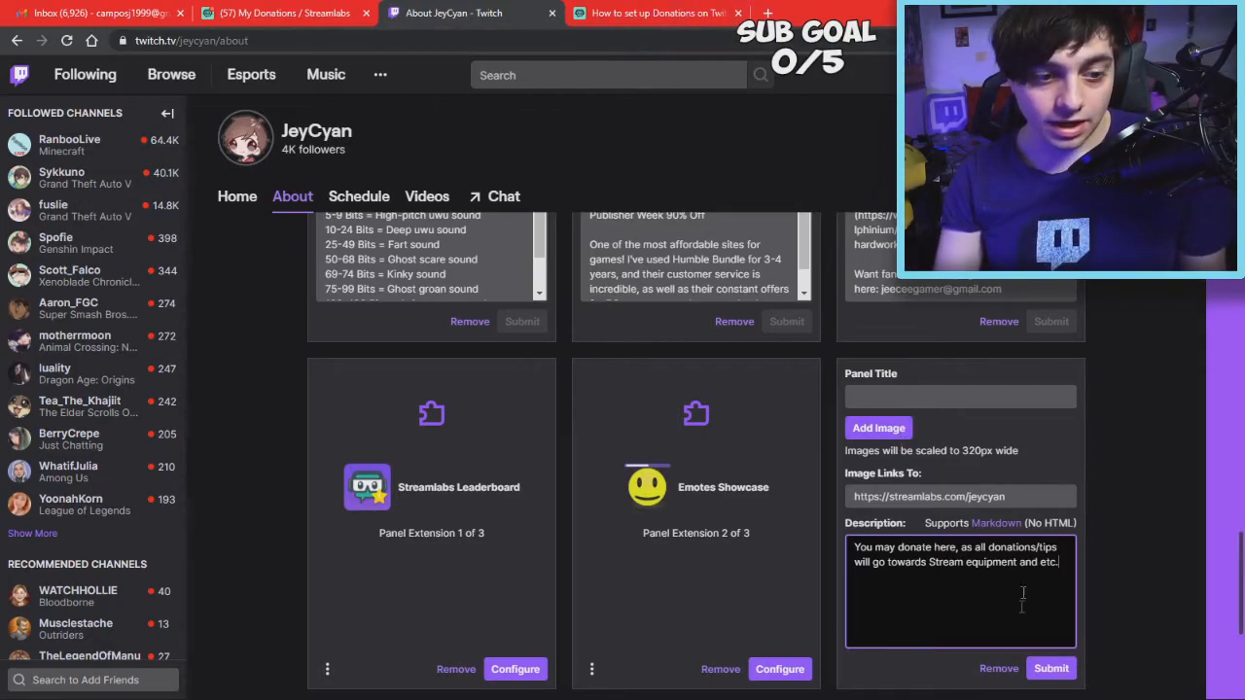
left_click(767, 12)
Load the tip page in the new tab, dismiss its cookie notice, then close it to return to Twitch
type("s")
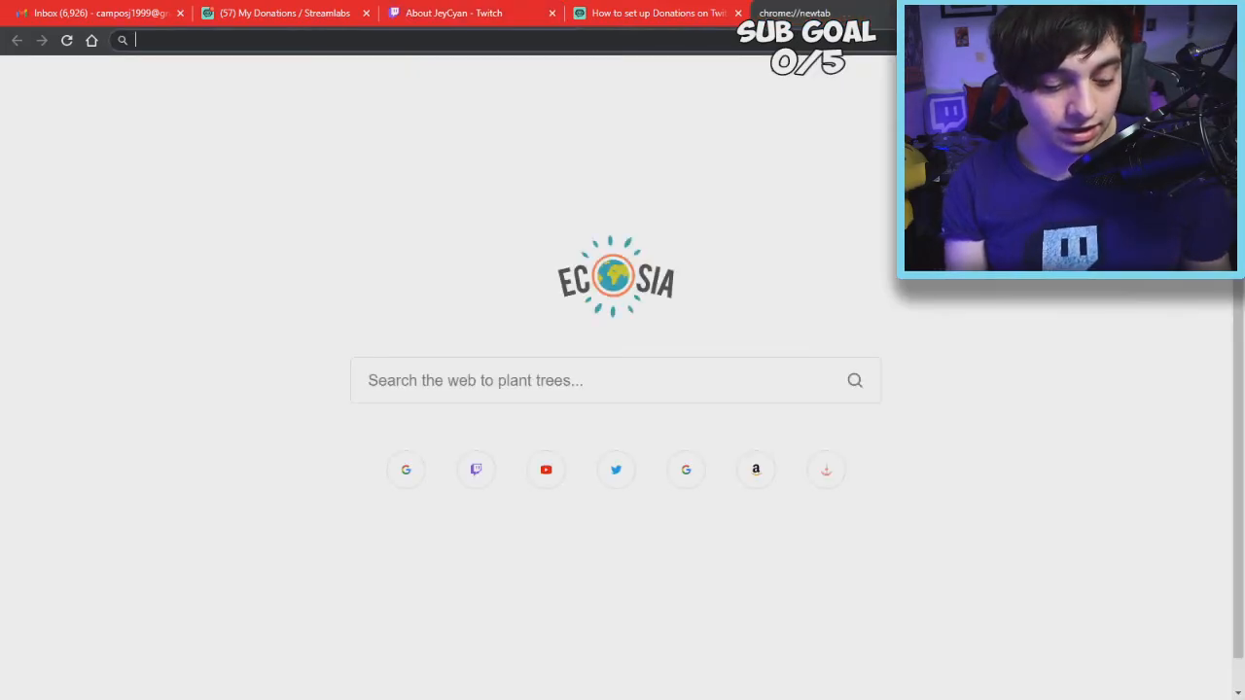
key("Return")
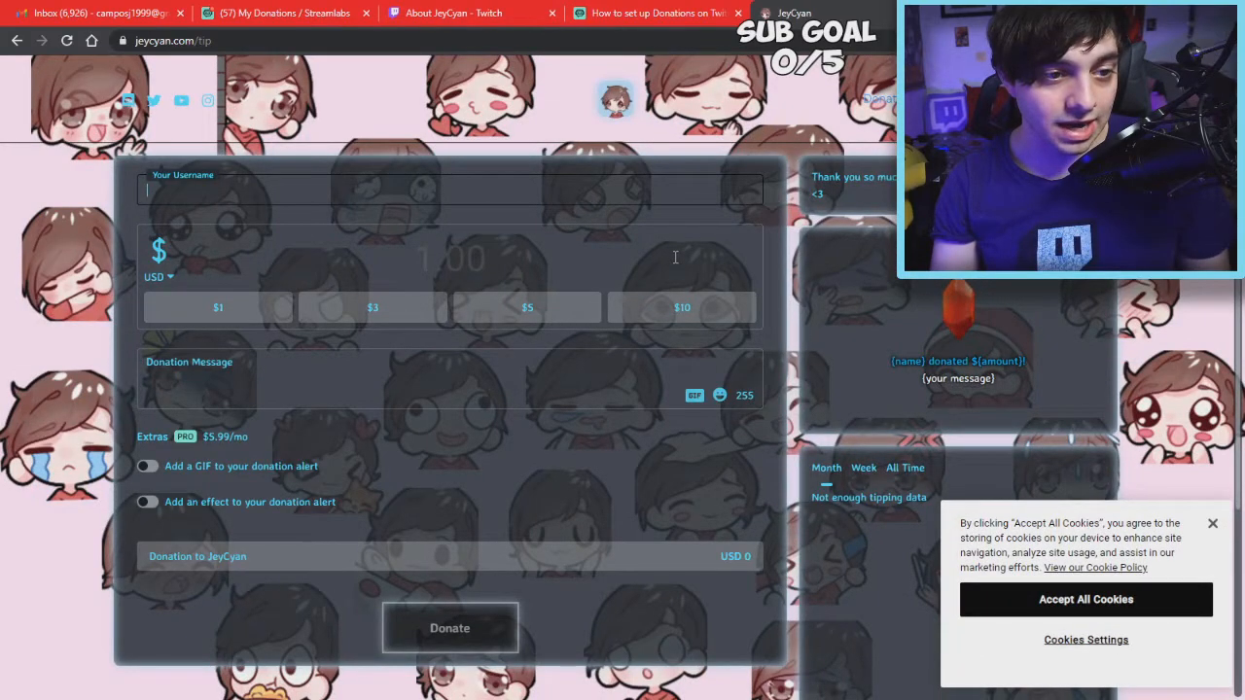
left_click(1212, 523)
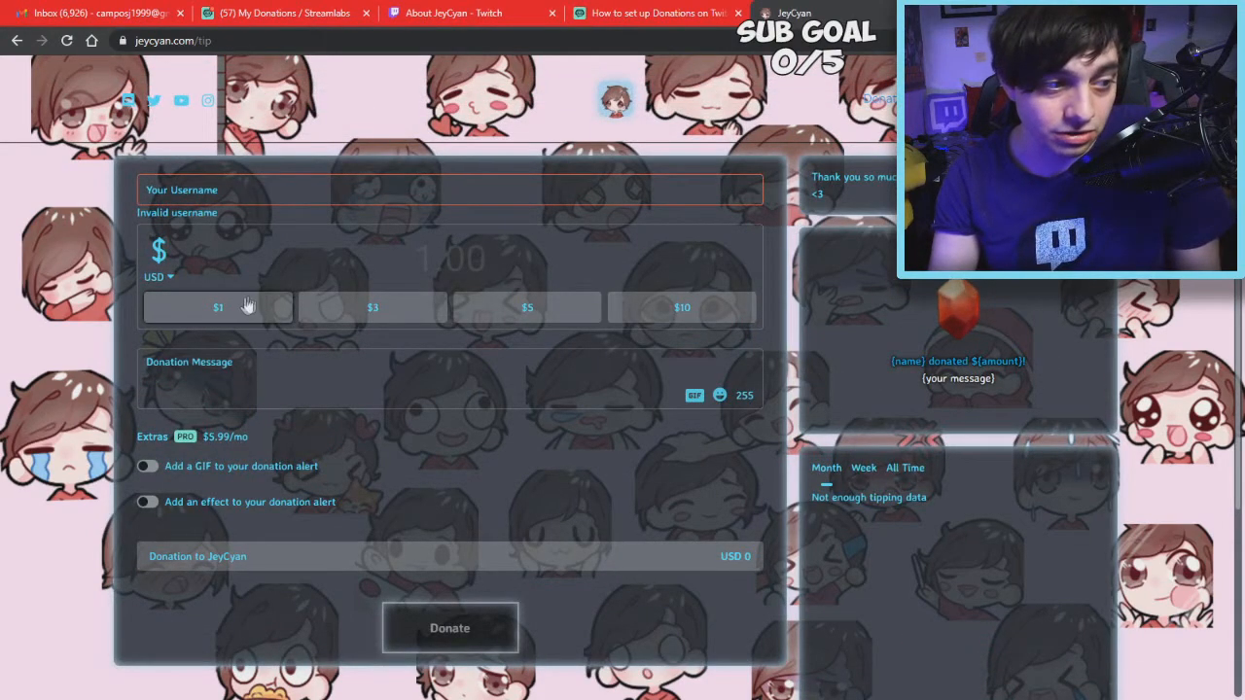
key("ctrl+w")
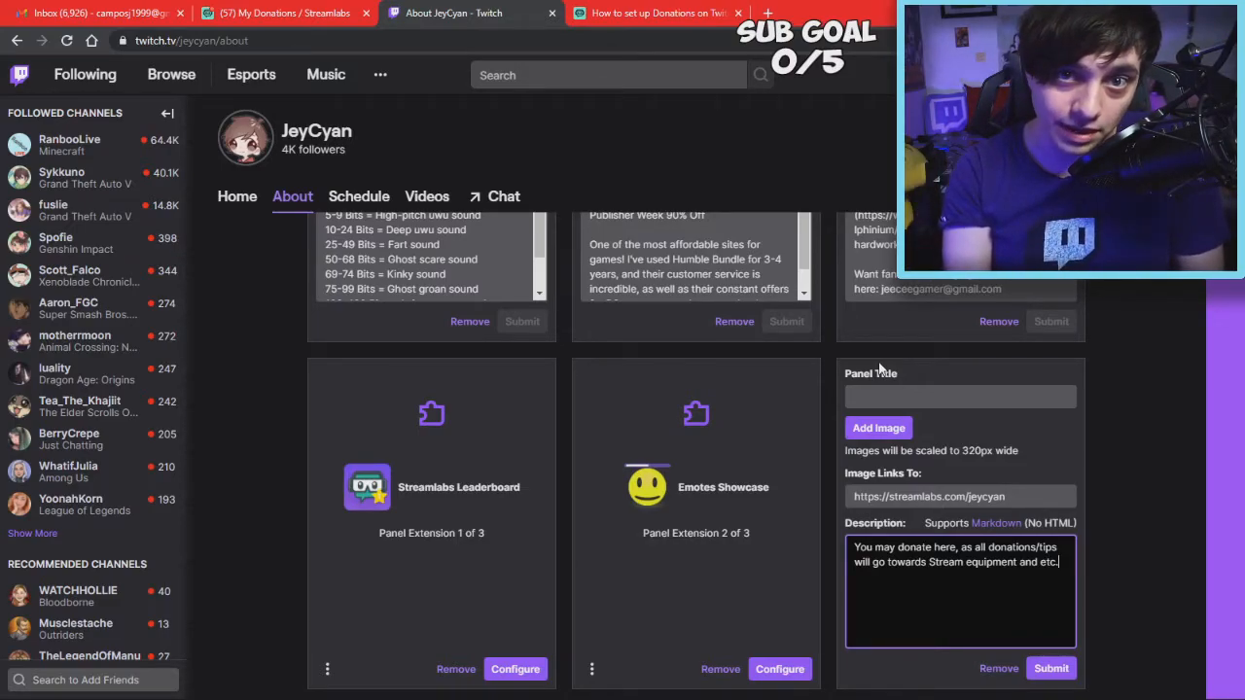
scroll(817, 336, "up", 10)
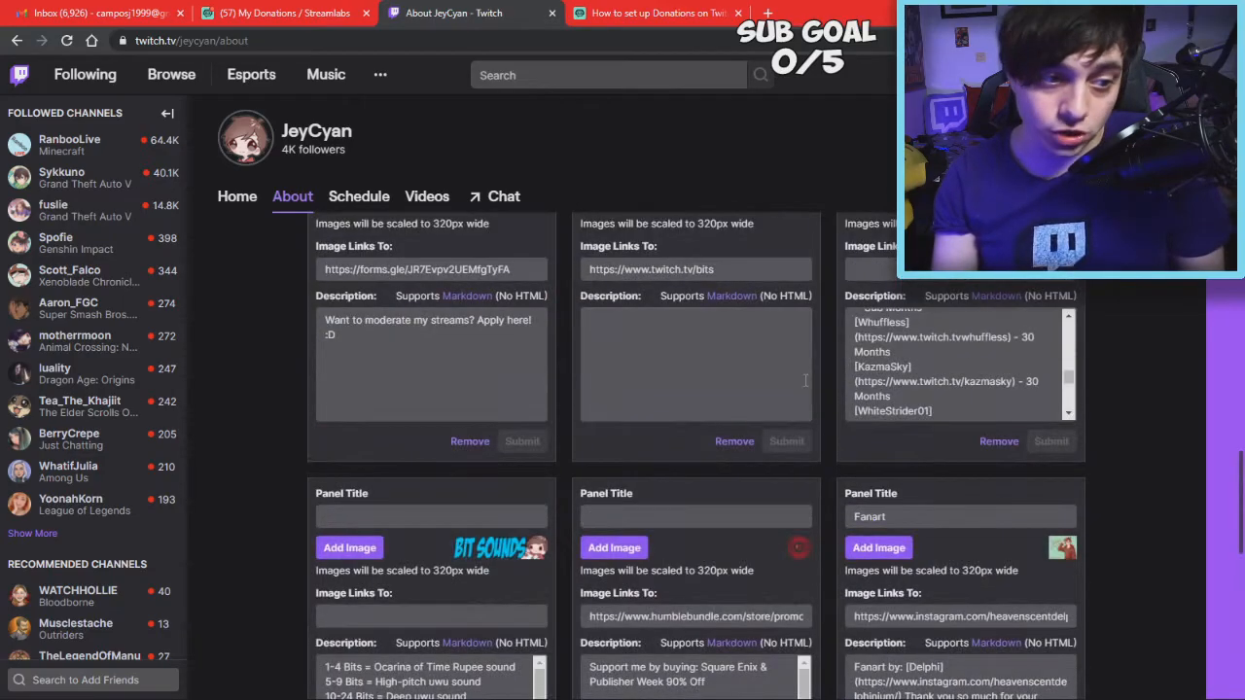